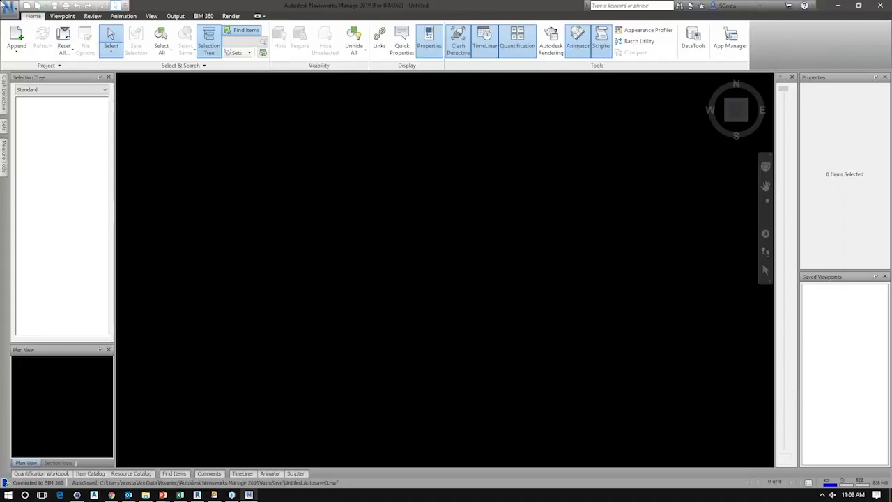
left_click(10, 7)
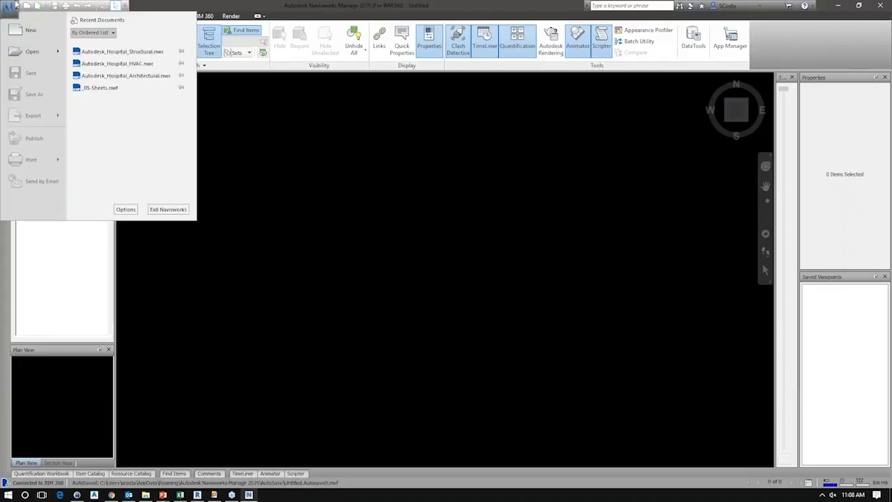
left_click(167, 4)
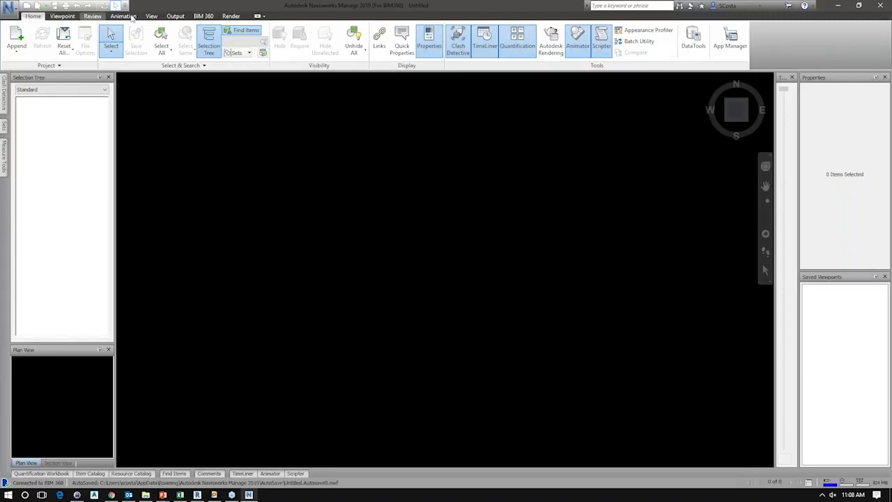
left_click(174, 16)
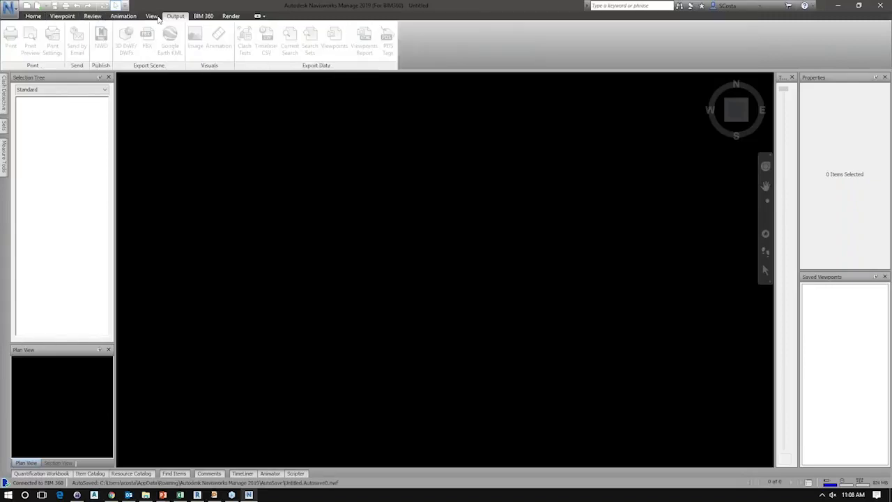
left_click(151, 16)
left_click(92, 16)
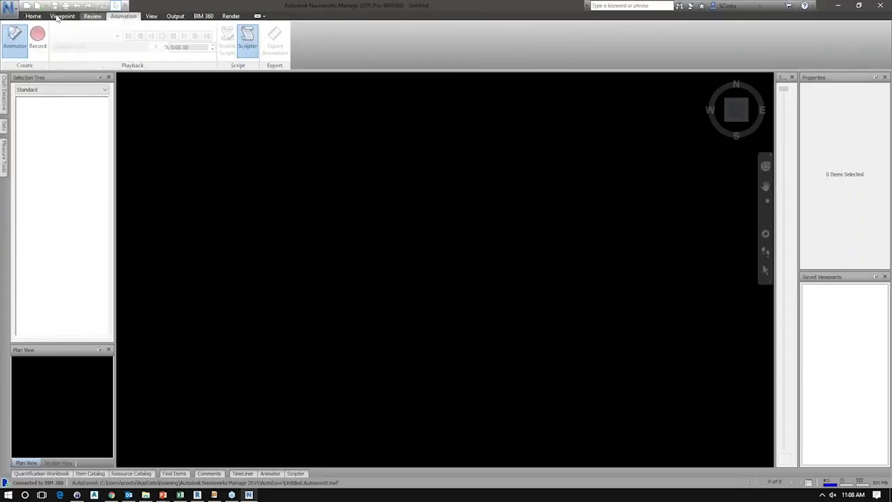
left_click(62, 16)
left_click(34, 16)
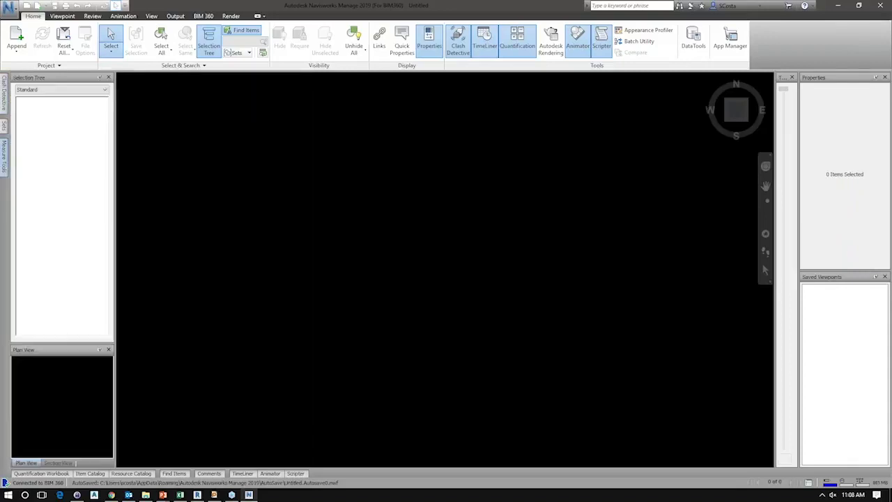
mouse_move(43, 474)
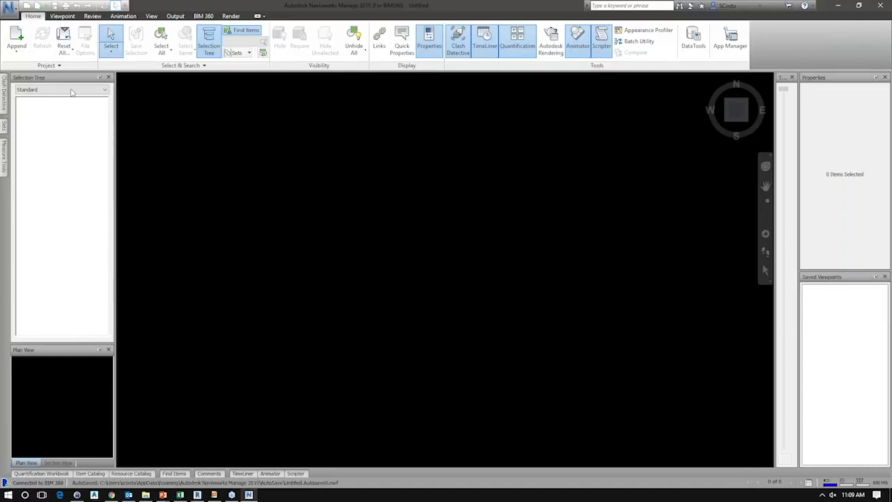
- Undock the Selection Tree window and dock it directly beneath the scene view
left_click_drag(54, 77, 294, 150)
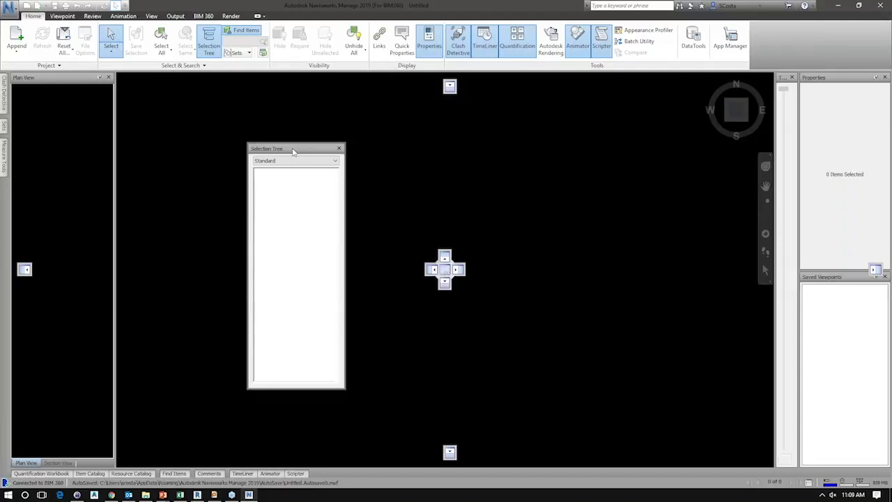
left_click_drag(294, 150, 294, 150)
left_click_drag(293, 151, 46, 264)
left_click_drag(46, 264, 455, 455)
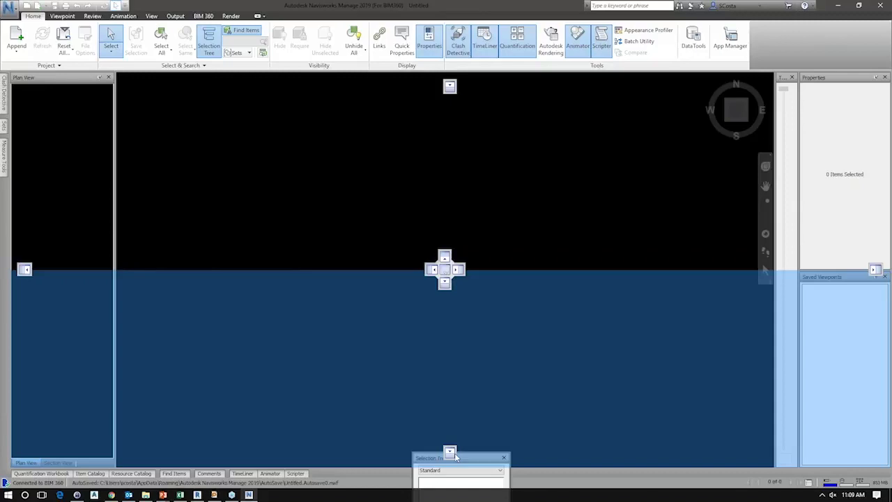
left_click_drag(455, 456, 452, 401)
left_click_drag(452, 401, 445, 286)
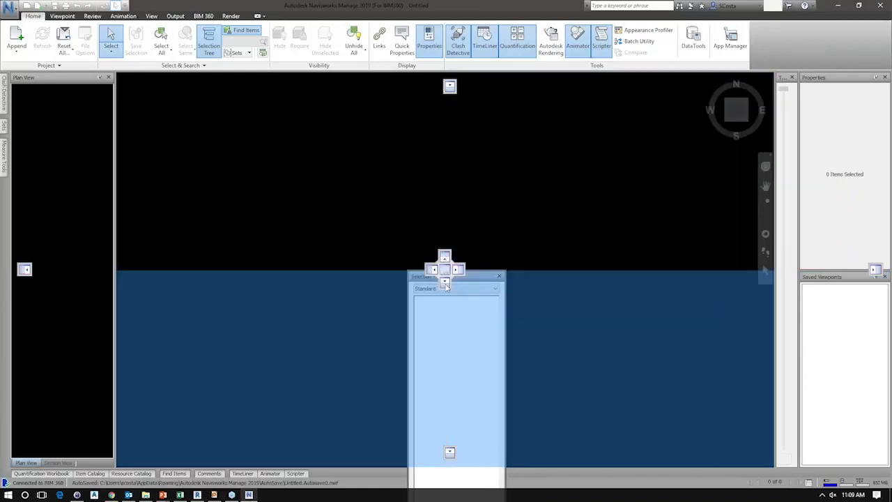
left_click_drag(445, 286, 445, 284)
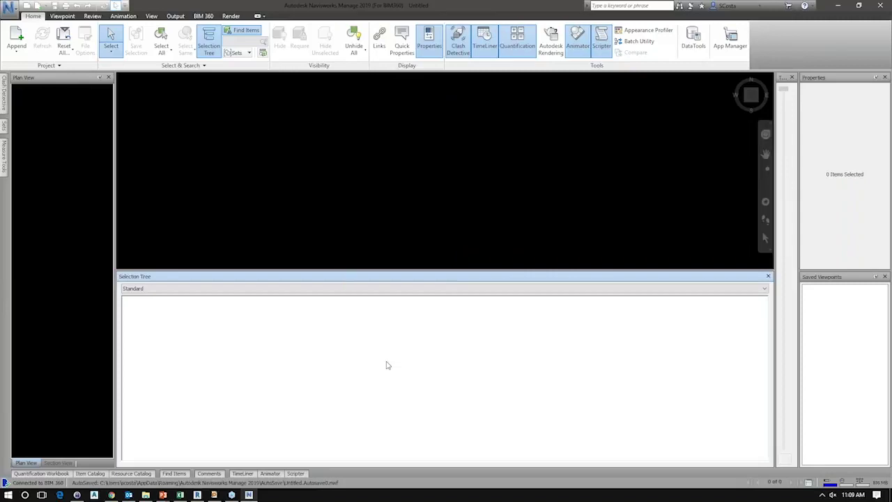
- Dock the Selection Tree across the full width below all other windows, and return it to its place above the Plan View
left_click_drag(387, 365, 450, 451)
mouse_move(880, 429)
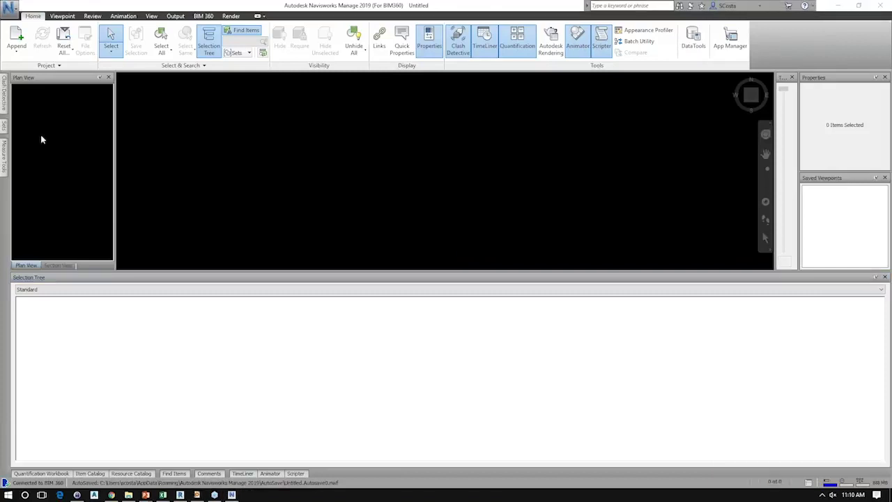
left_click_drag(28, 276, 62, 242)
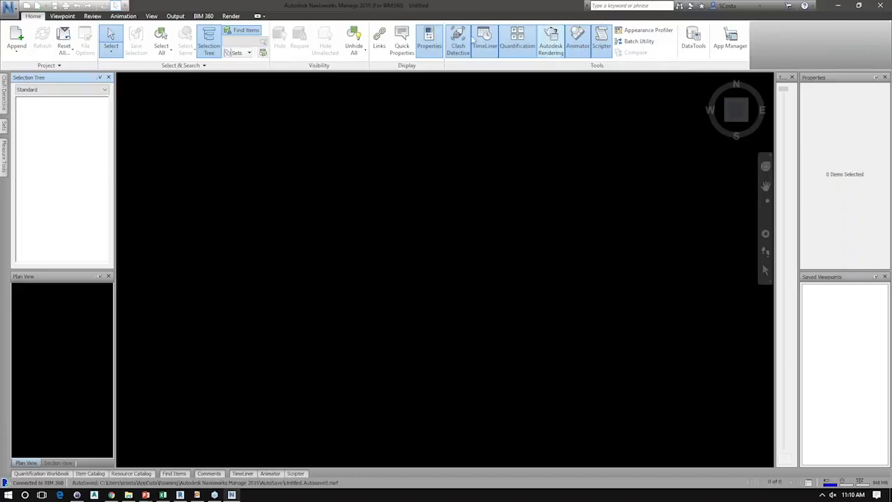
- Hide the Properties, Clash Detective, TimeLiner, Quantification, Animator, Scripter and Selection Tree windows
left_click(431, 40)
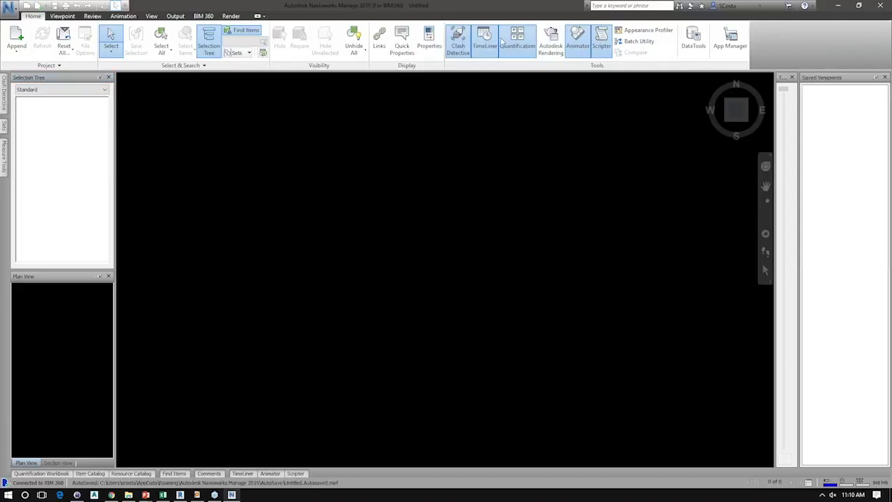
left_click(460, 42)
left_click(490, 42)
left_click(578, 43)
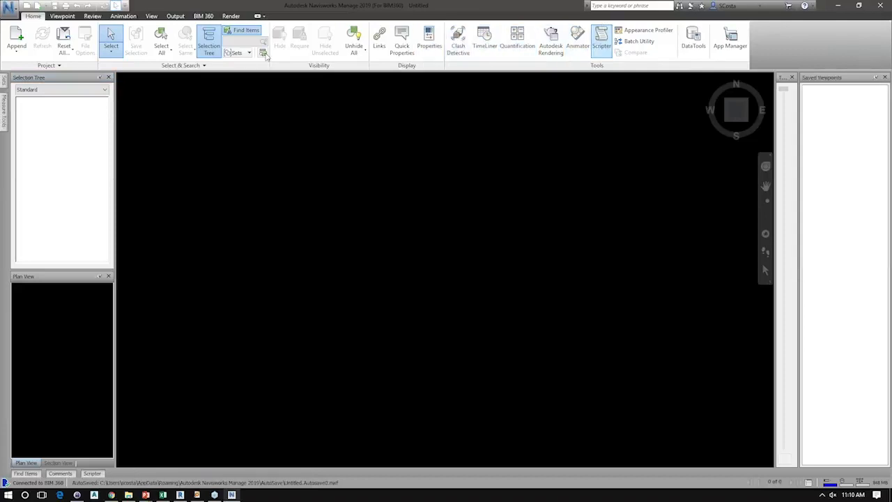
left_click(601, 41)
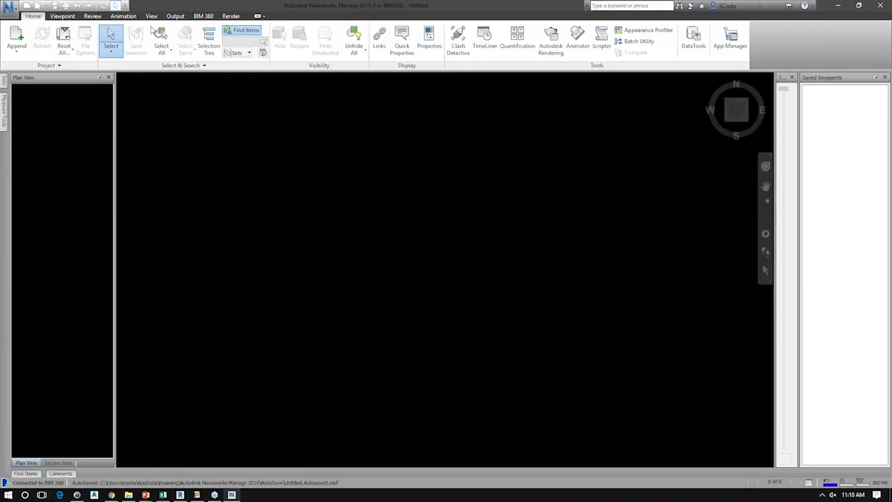
- Load the Navisworks Extended workspace to restore the full window layout
left_click(151, 16)
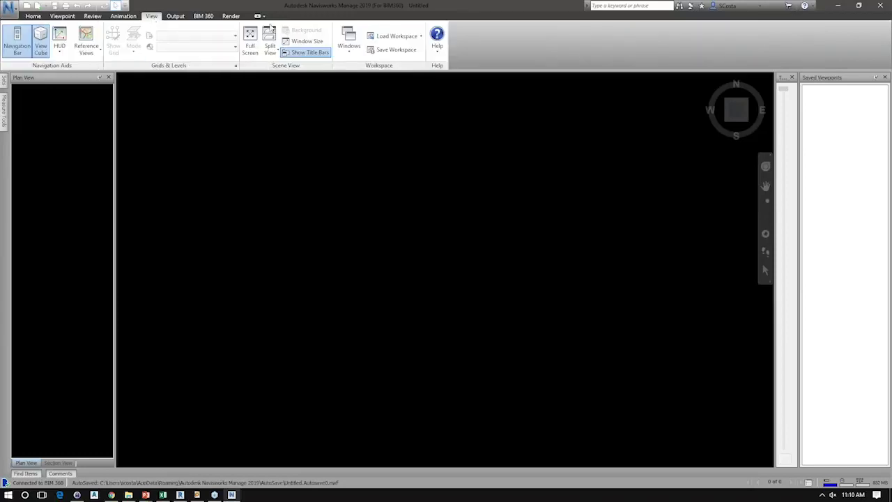
left_click(350, 46)
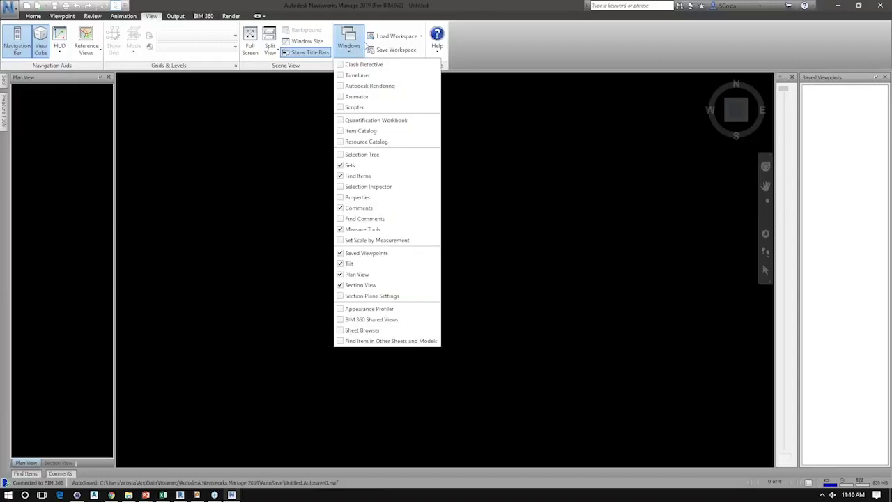
left_click(396, 37)
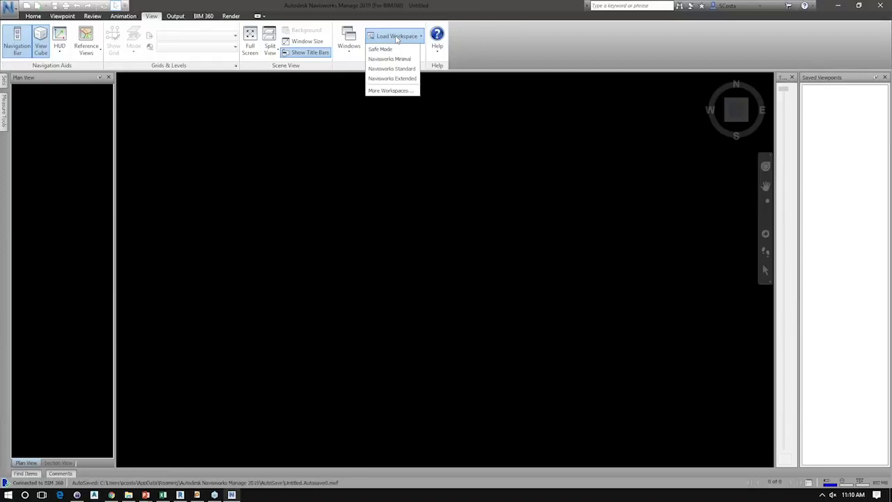
left_click(392, 79)
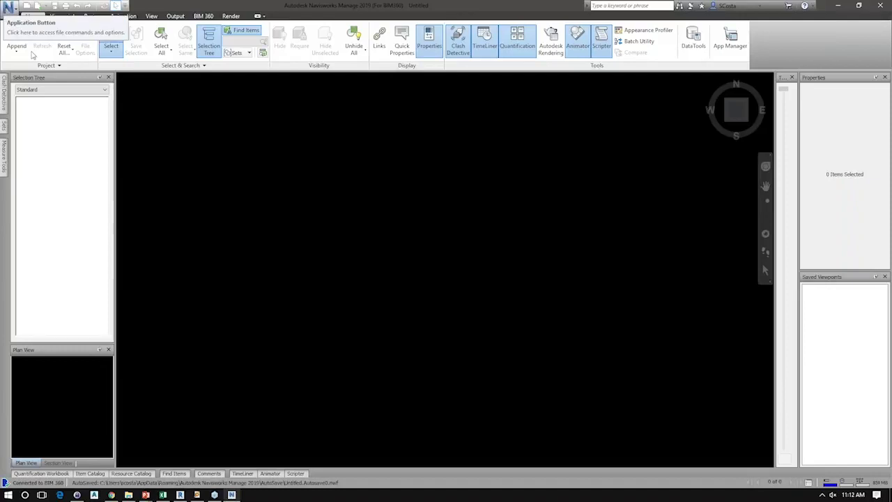
- Examine the file formats supported for opening a project, and cancel without opening anything
left_click(9, 8)
mouse_move(32, 55)
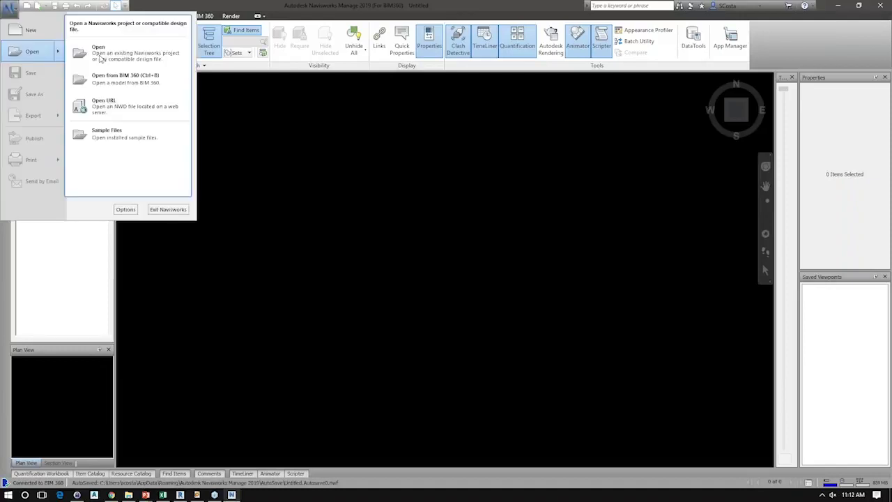
left_click(100, 56)
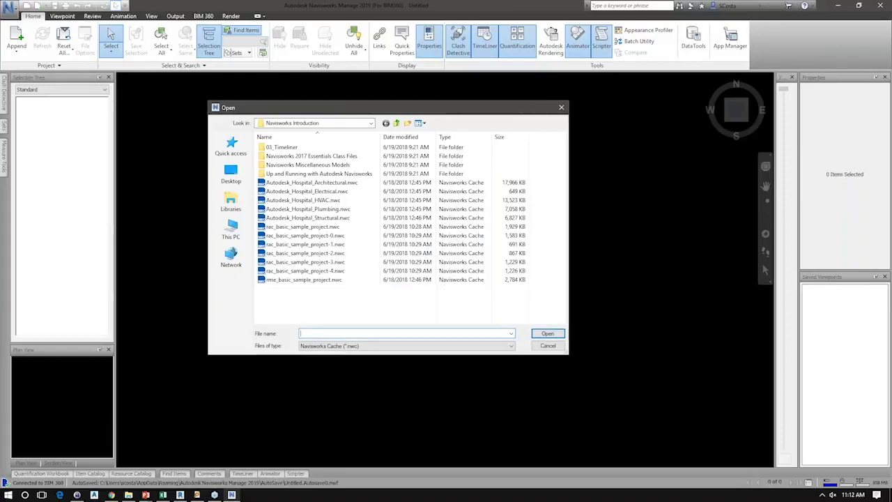
left_click(512, 346)
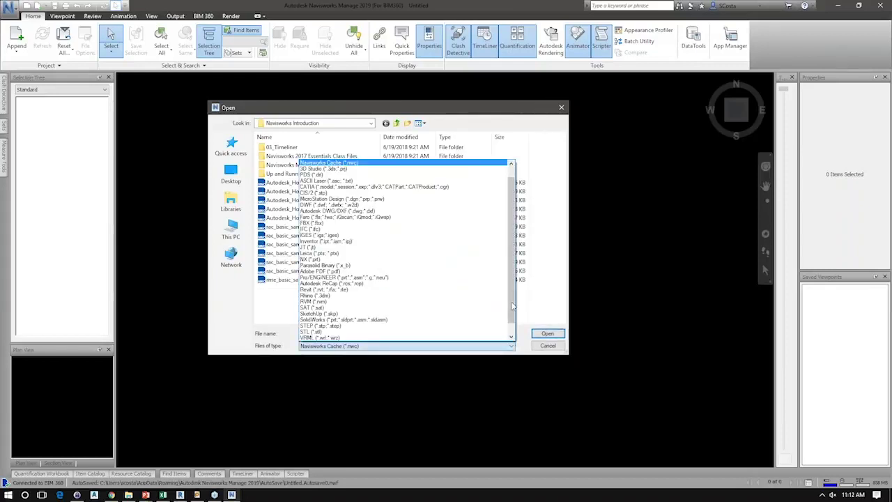
scroll(513, 279, "up", 1)
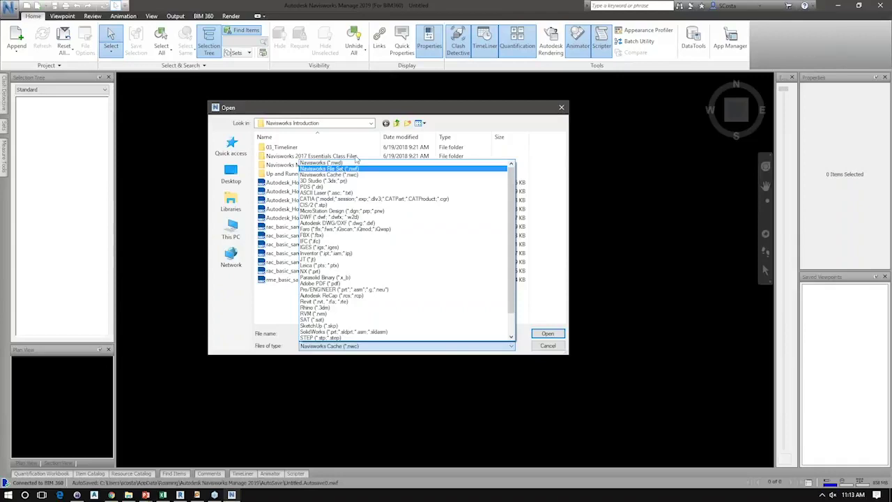
left_click(547, 352)
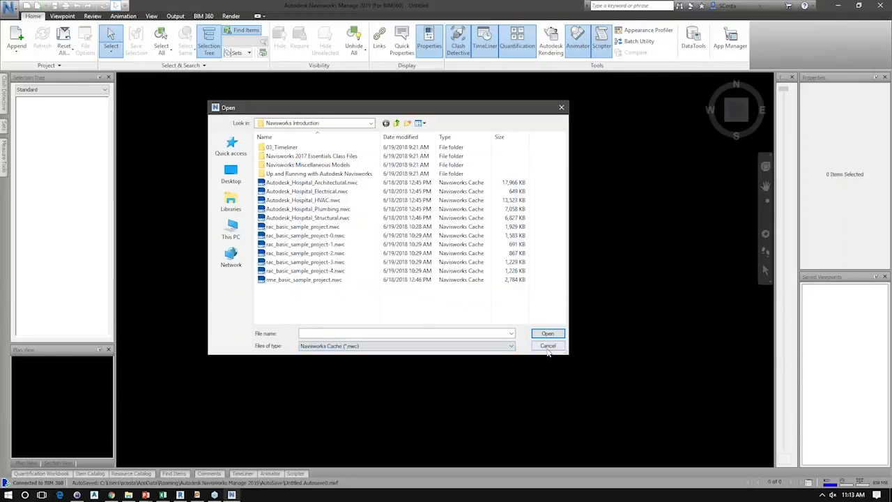
left_click(547, 346)
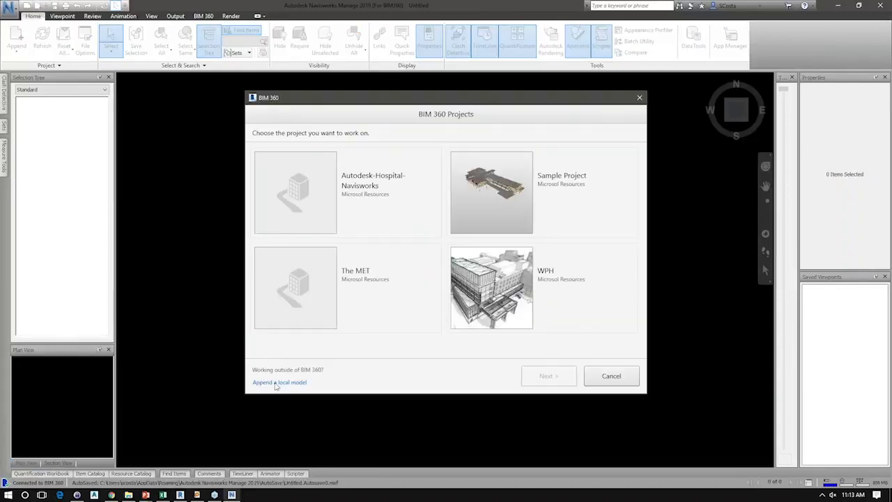
- Append the local models Autodesk_Hospital_Architectural.nwc, Autodesk_Hospital_HVAC.nwc and Autodesk_Hospital_Structural.nwc to the scene
left_click(279, 382)
left_click(318, 184)
left_click(307, 200, "ctrl")
left_click(314, 219, "ctrl")
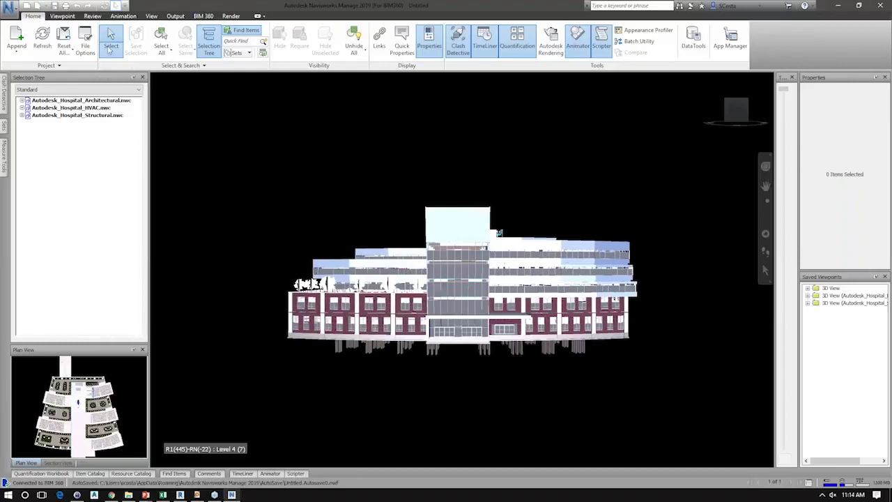
- Save the combined model as the file set _01-Introduction.nwf in the Navisworks Introduction folder, replacing the existing file
left_click(9, 8)
left_click(36, 73)
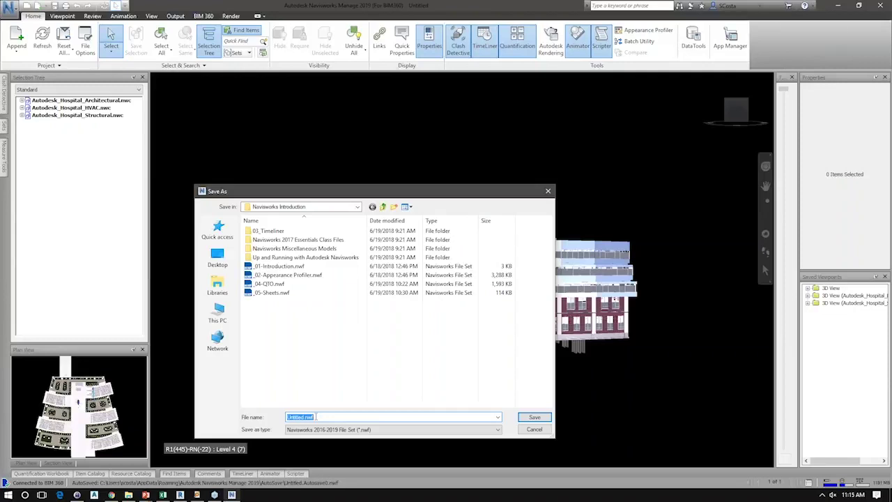
left_click(259, 267)
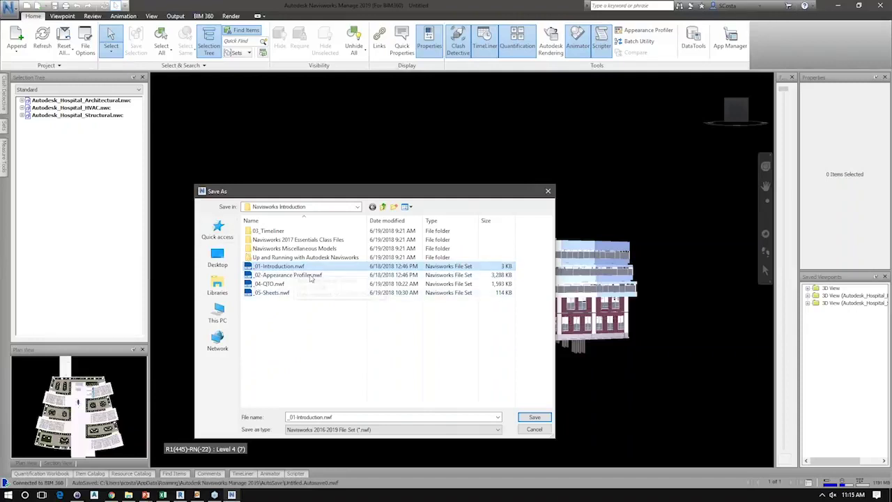
left_click(534, 418)
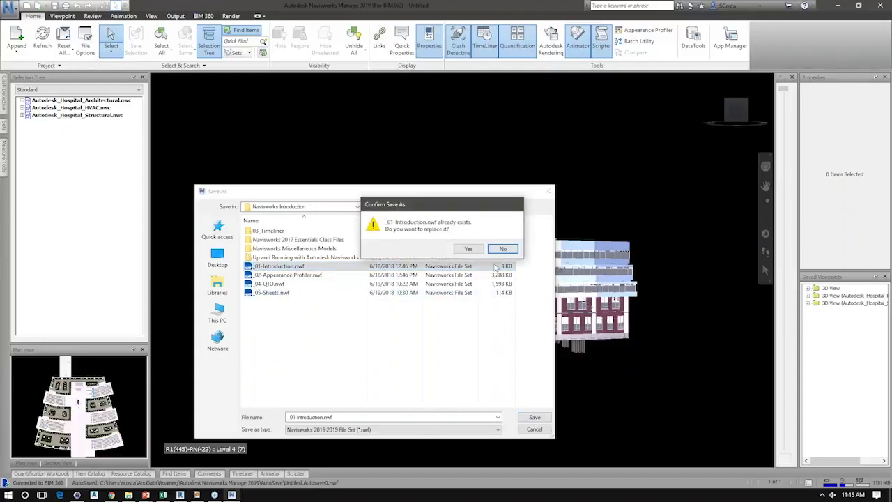
left_click(474, 250)
left_click(468, 249)
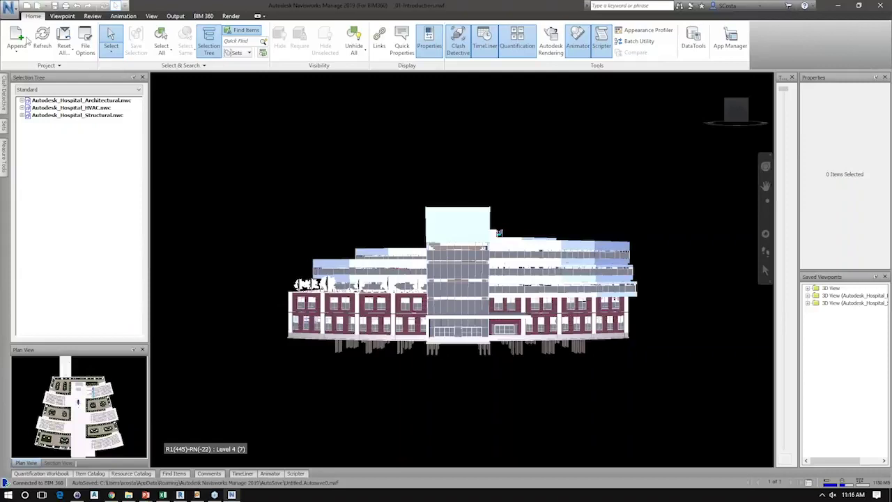
- Examine the Revit files available to open by filtering the Navisworks Introduction folder to Revit formats, and cancel without opening one
left_click(8, 8)
left_click(28, 70)
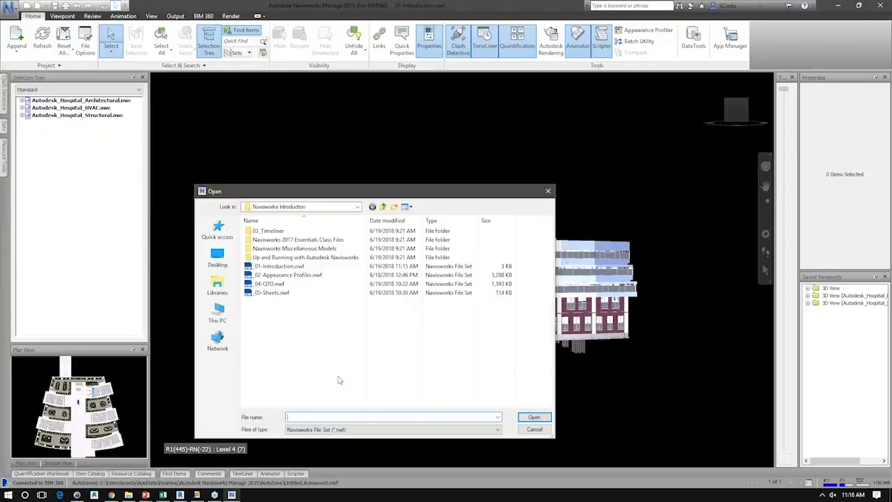
left_click(331, 429)
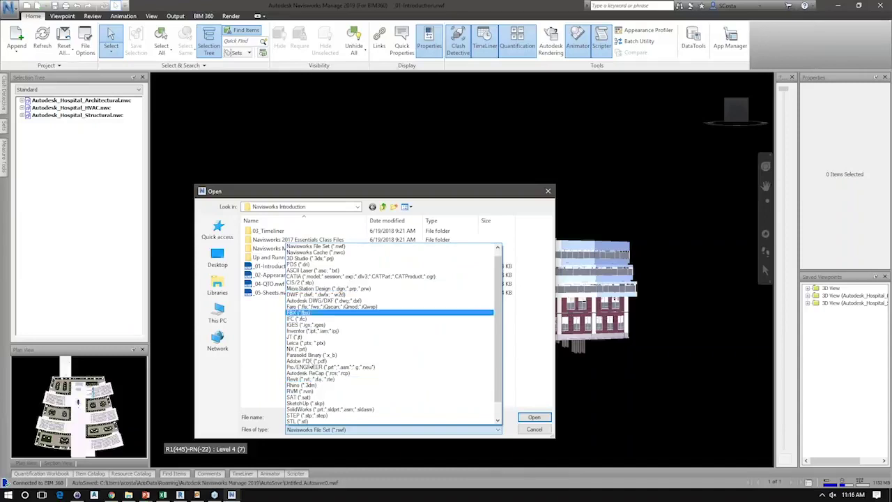
left_click(318, 384)
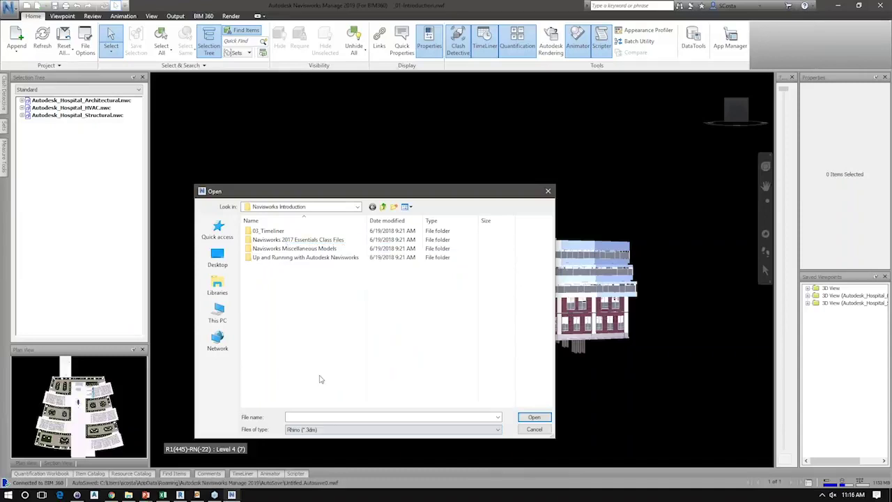
left_click(318, 431)
left_click(323, 335)
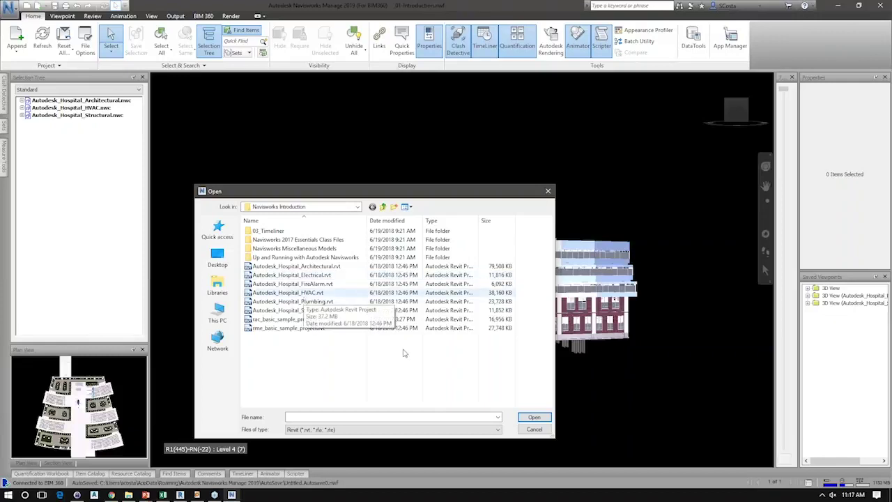
left_click(534, 428)
- Examine the Revit file reader's conversion settings, including the choices for which view or project extent to convert, and cancel without changes
left_click(8, 8)
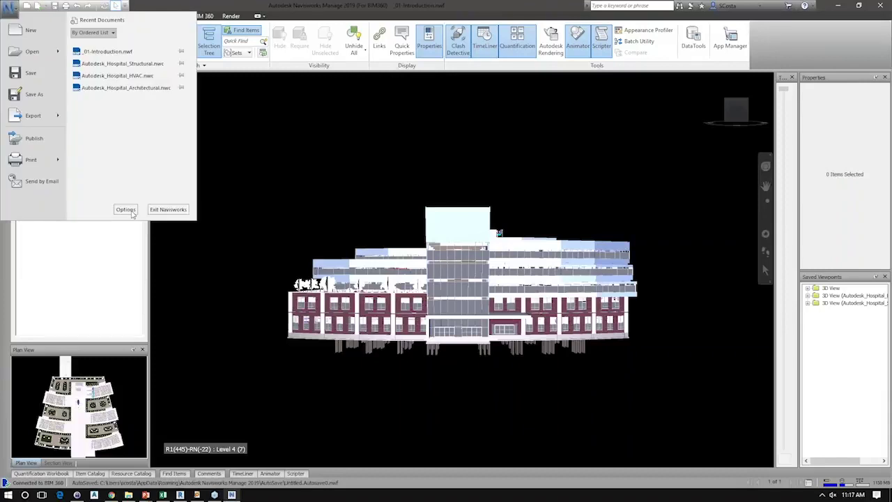
left_click(125, 210)
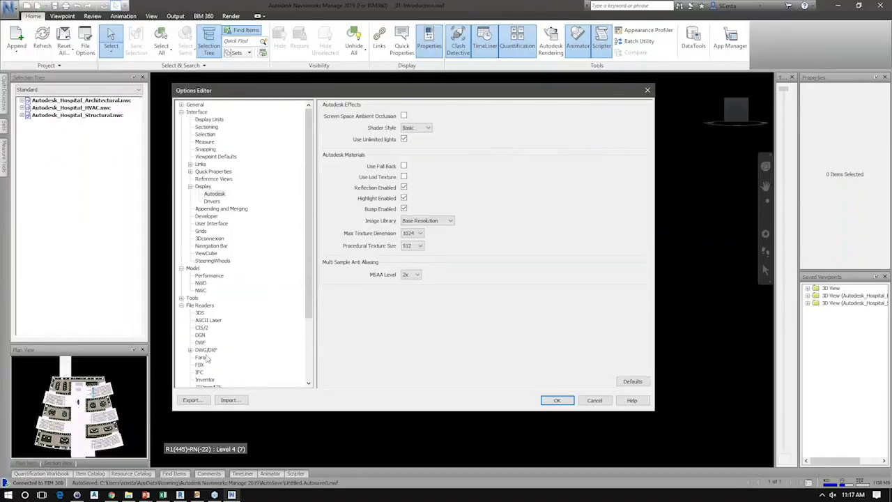
scroll(223, 378, "down", 4)
left_click(213, 350)
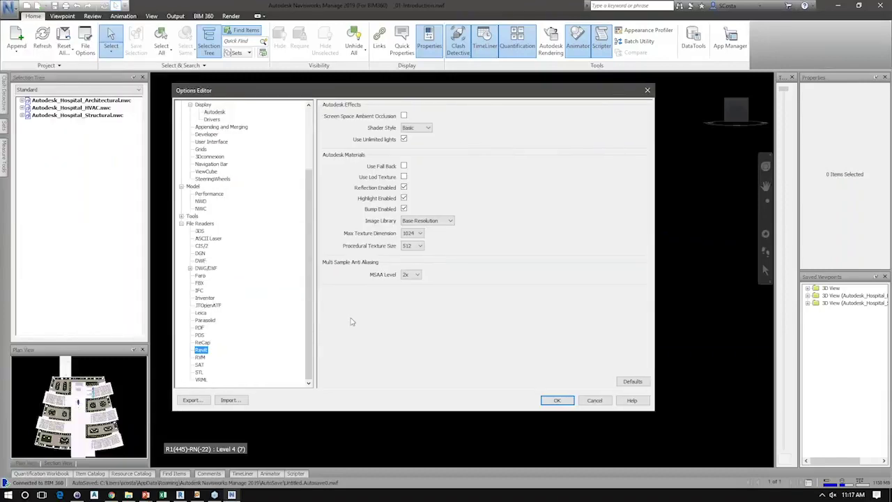
left_click(413, 250)
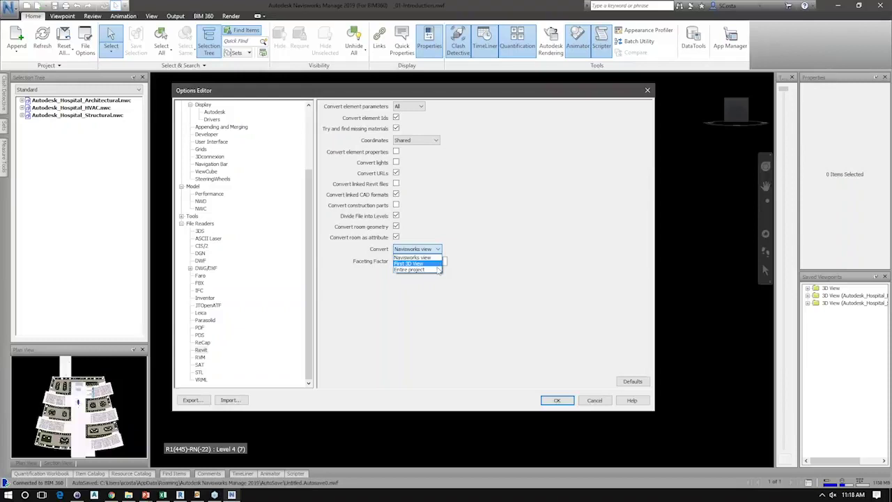
scroll(418, 256, "up", 1)
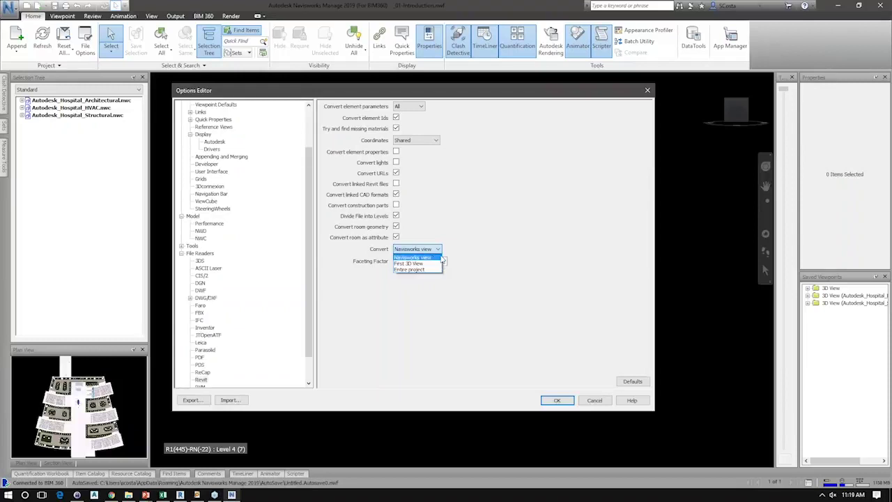
left_click(606, 402)
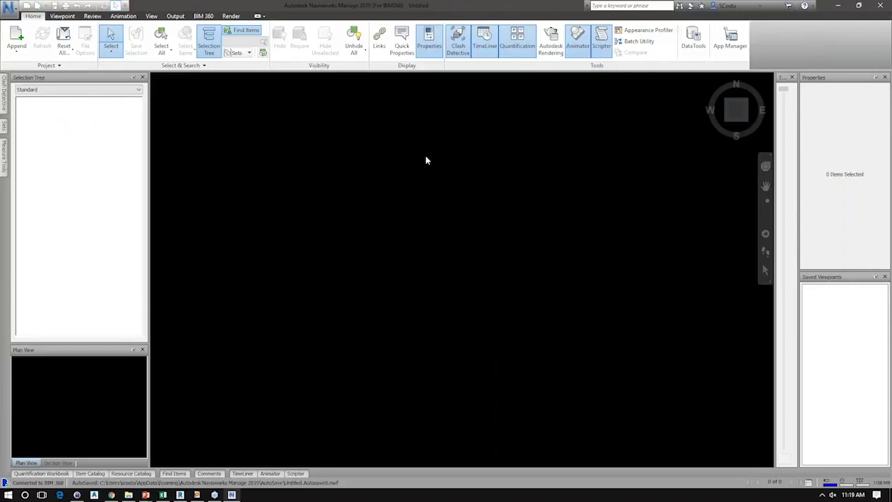
- Switch to Revit and open the default 3D view of rac_basic_sample_project.rvt
key("alt+Tab")
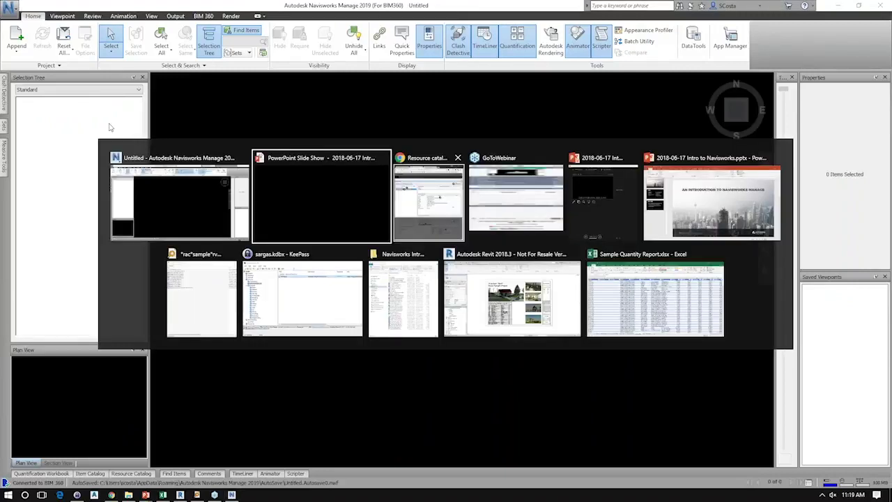
key("alt+Tab")
key("alt+Tab")
key("alt+Tab")
key("alt+Tab")
key("alt+Tab")
key("alt+Tab")
key("alt+Tab")
key("alt+Tab")
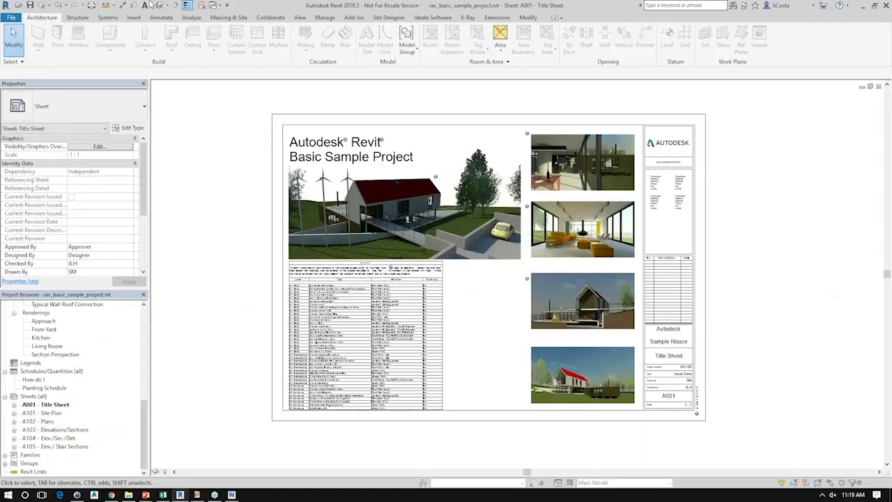
left_click(159, 5)
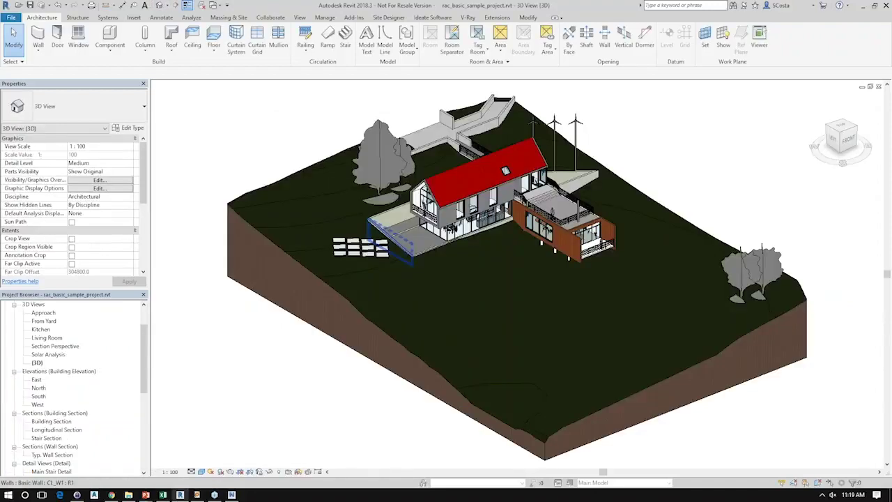
scroll(518, 283, "down", 2)
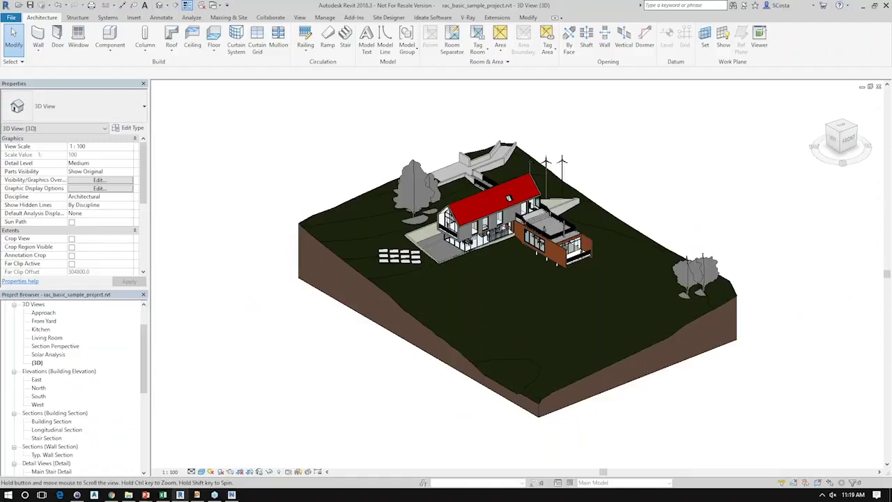
scroll(631, 285, "up", 2)
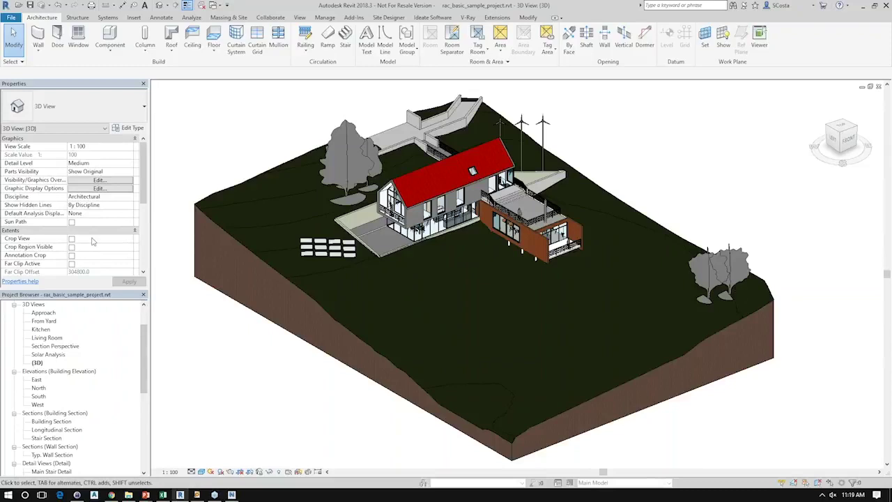
- Duplicate the {3D} view and rename the copy as Navisworks
right_click(36, 363)
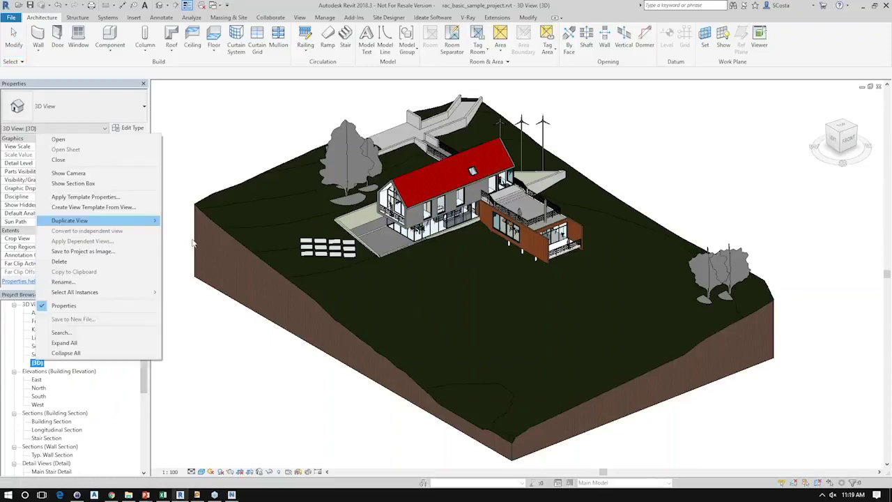
left_click(193, 235)
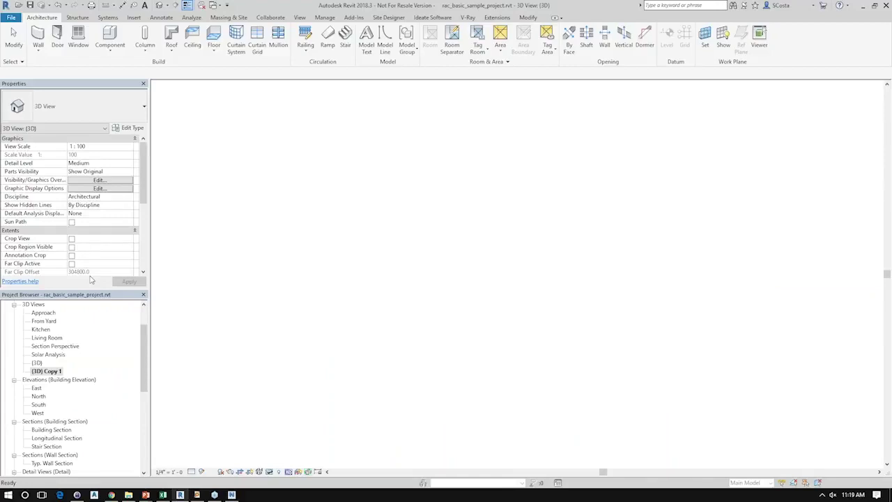
right_click(42, 371)
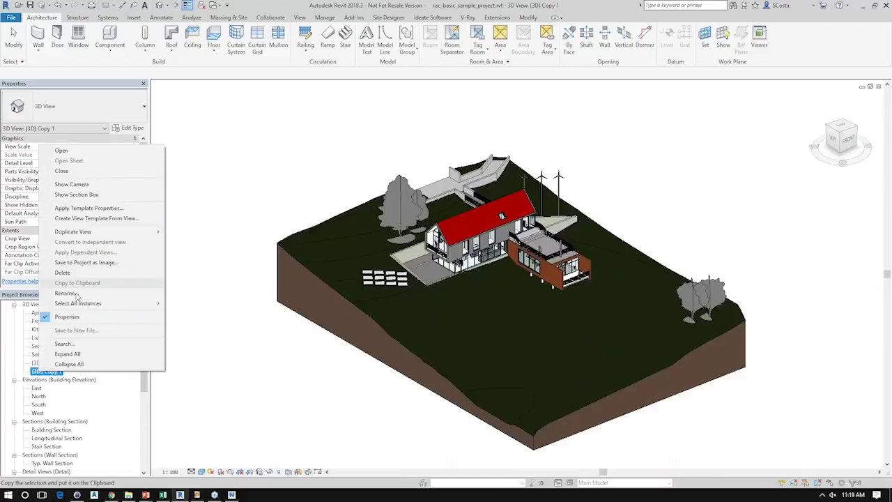
left_click(66, 292)
type("Navisw")
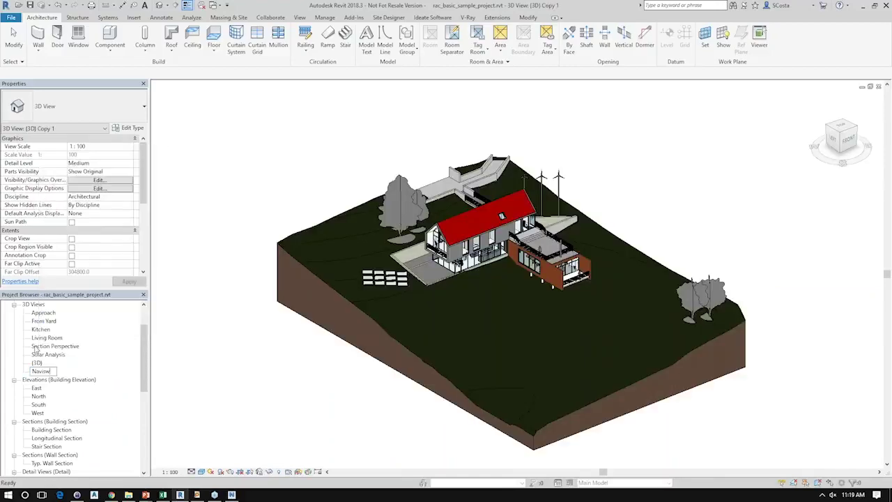
type("orks")
key("Return")
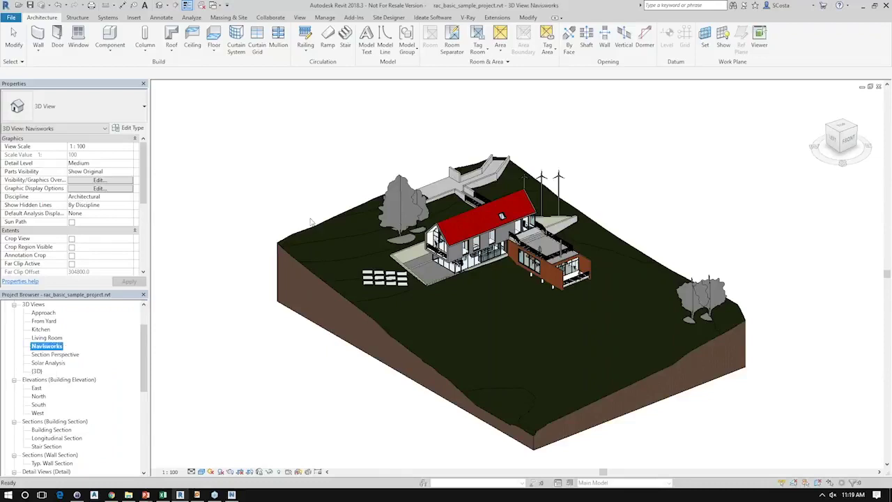
- Hide the terrain, the trees and the ground-mounted panels in the Navisworks view, leaving the house and its walls
left_click(421, 144)
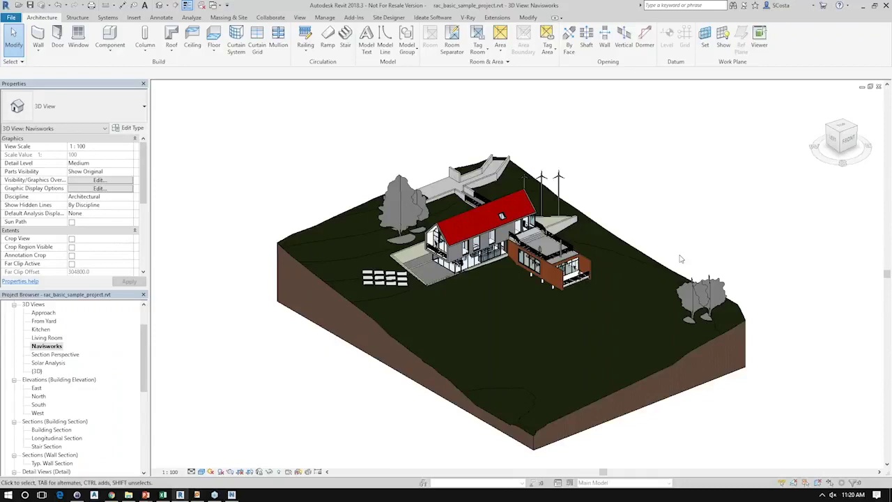
left_click(710, 264)
right_click(711, 264)
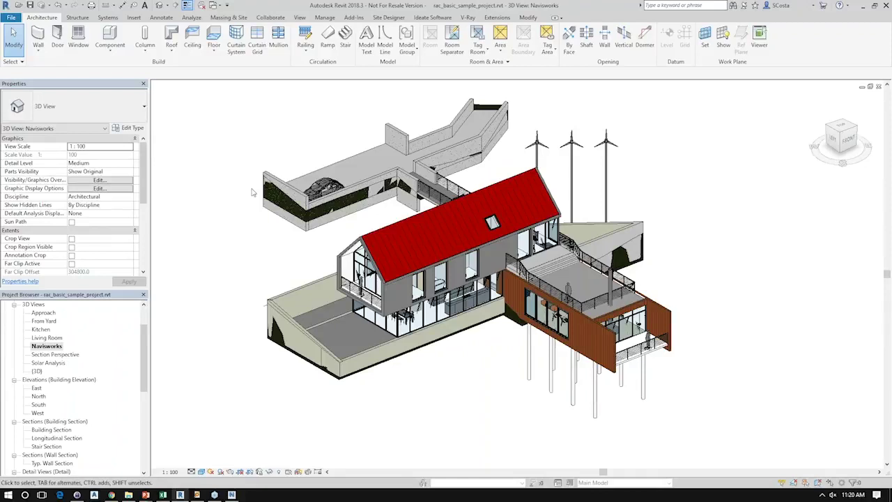
- Try to save the project under its existing name, rac_basic_sample_project.rvt
key("ctrl+s")
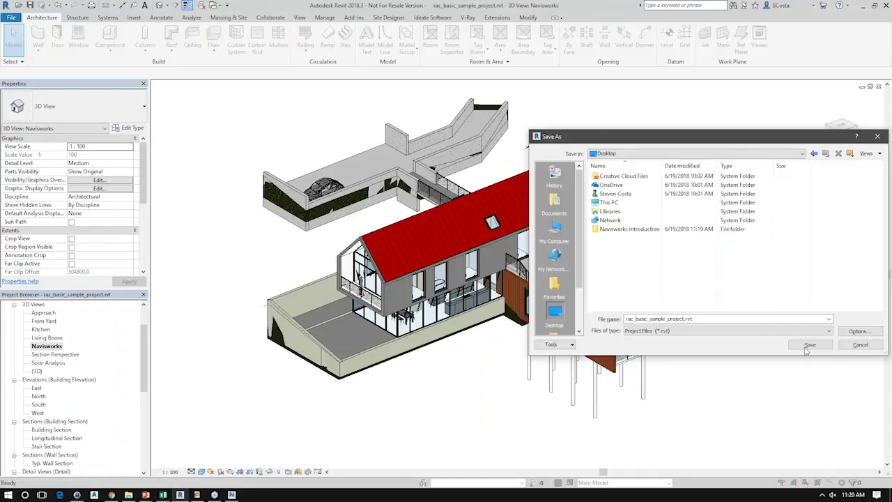
left_click(807, 347)
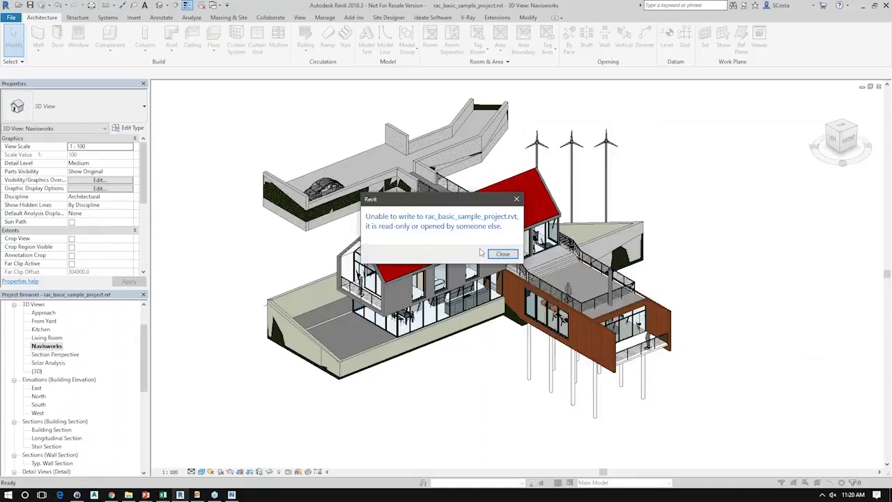
left_click(501, 254)
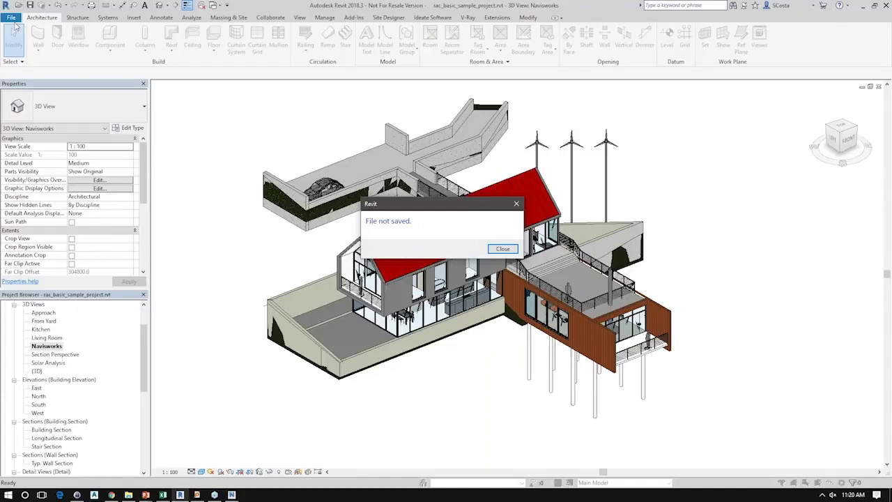
- Save a copy of the Revit project as example file.rvt in the Navisworks Introduction folder
left_click(13, 19)
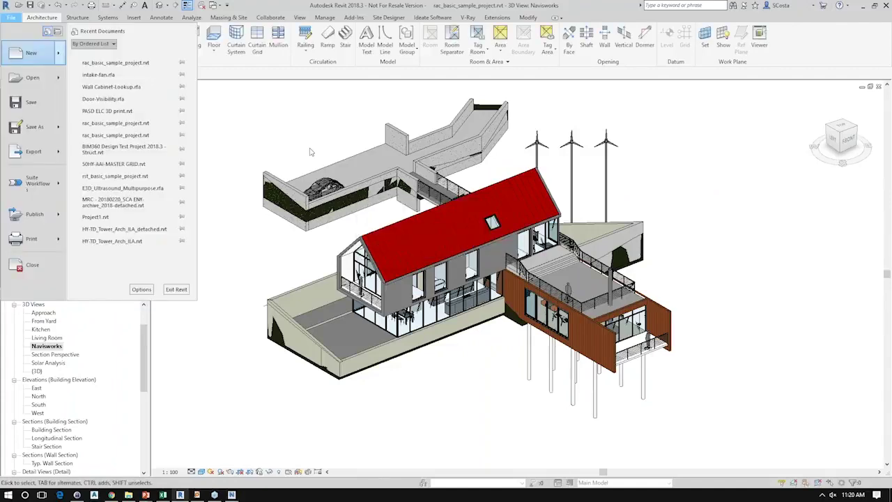
mouse_move(34, 126)
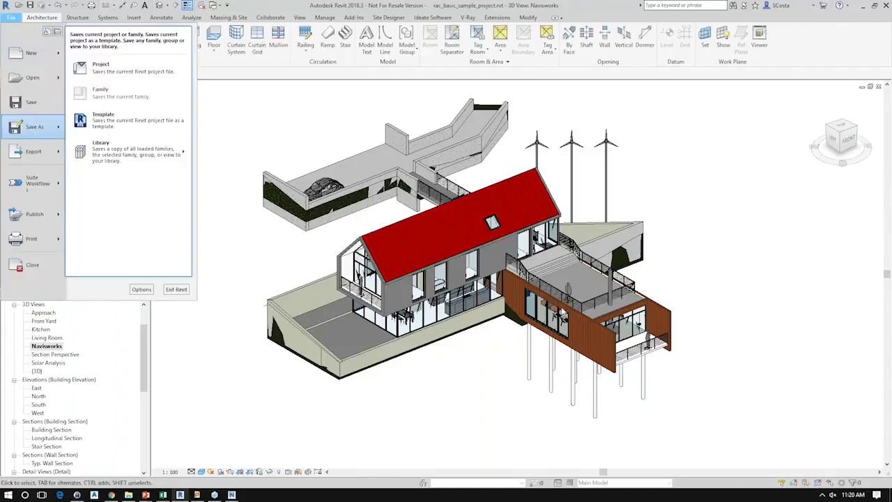
left_click(35, 126)
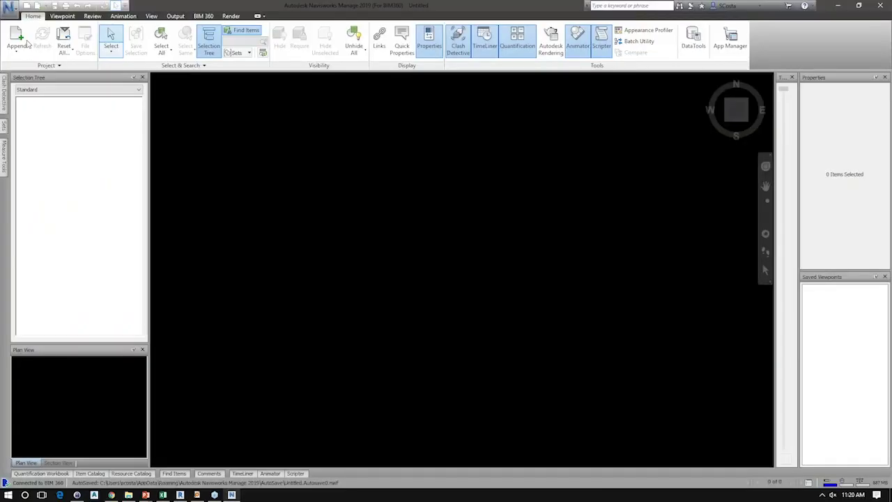
- Switch to Navisworks and open example file.rvt from the Navisworks Introduction folder, filtering the files to Revit formats
left_click(8, 7)
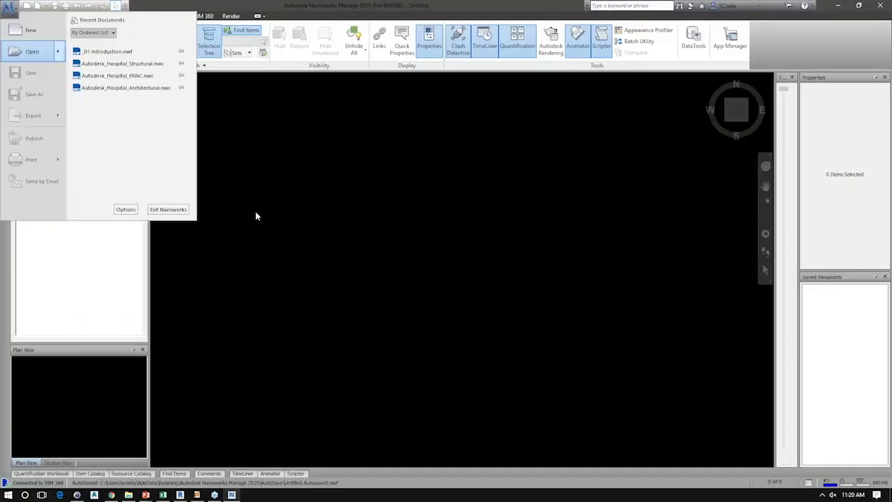
left_click(35, 109)
left_click(299, 430)
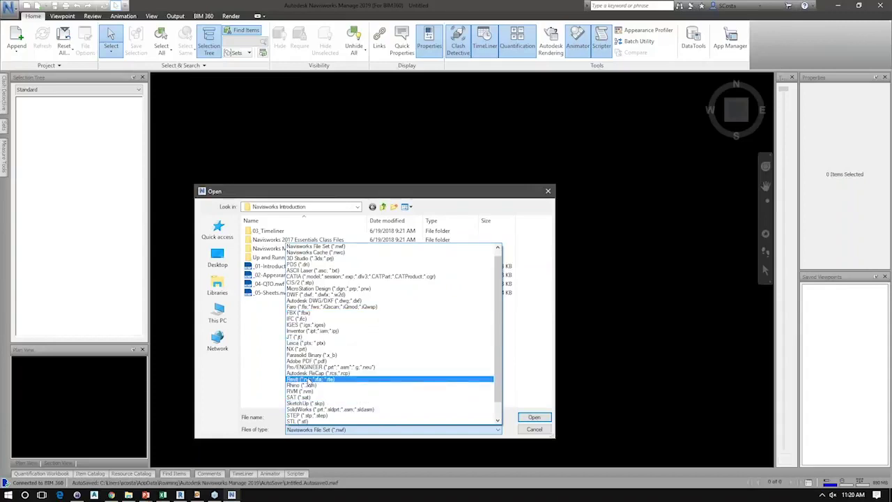
left_click(308, 380)
left_click(281, 320)
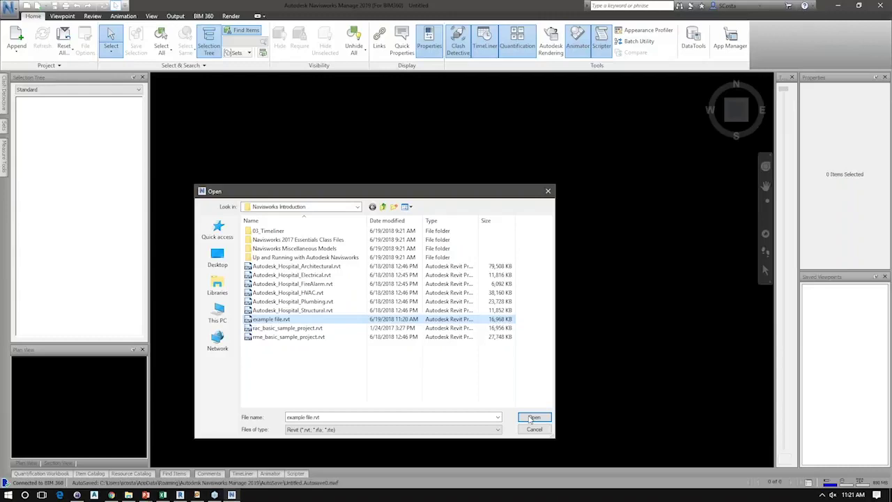
left_click(533, 418)
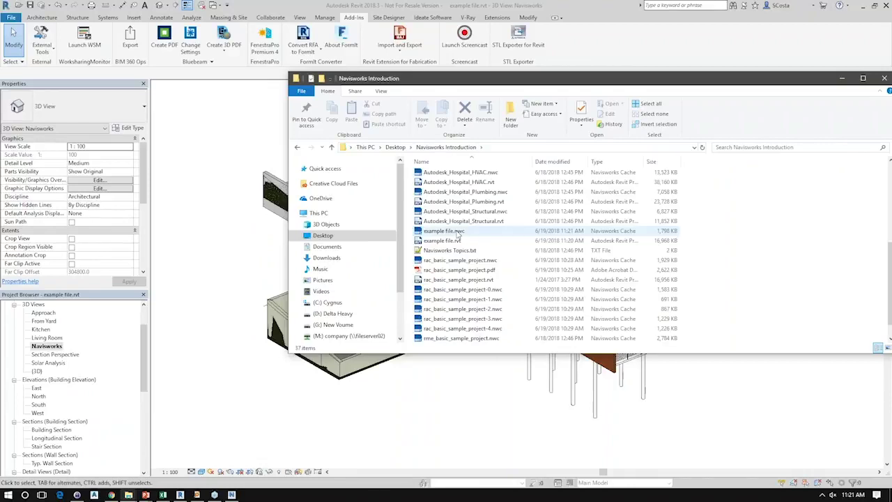
- Compare the sizes of example file.nwc and example file.rvt in the project folder, and view the opened house from above in Navisworks
left_click(458, 239)
left_click(474, 232, "ctrl")
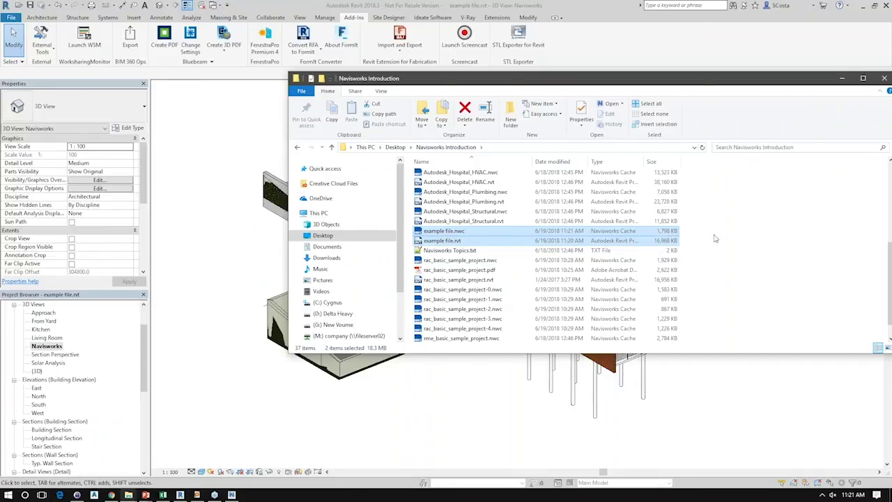
left_click(665, 241)
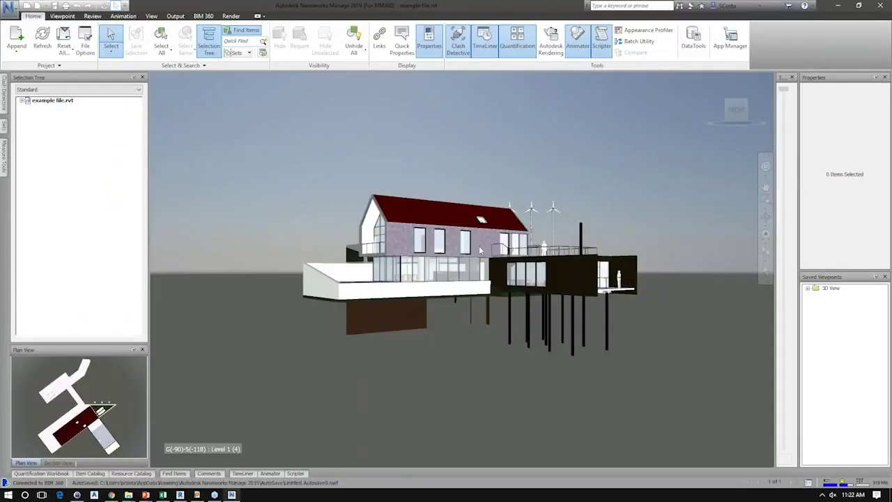
middle_click_drag(479, 250, 440, 273, "shift")
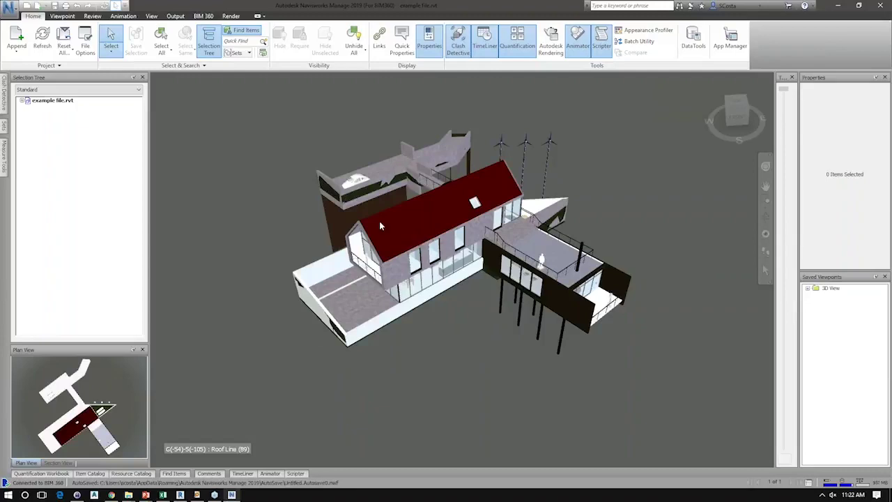
- Switch to Revit and examine the Navisworks add-ins available among the external tools
key("alt+Tab")
key("alt+Tab")
key("alt+Tab")
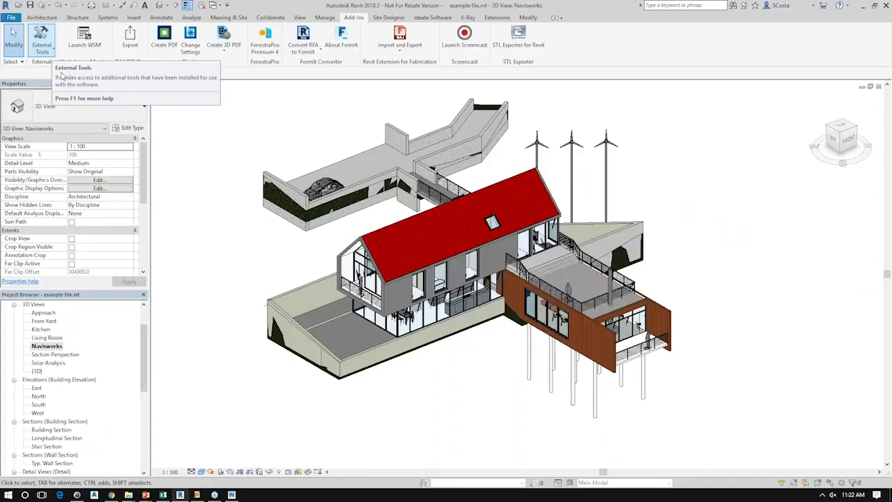
left_click(42, 43)
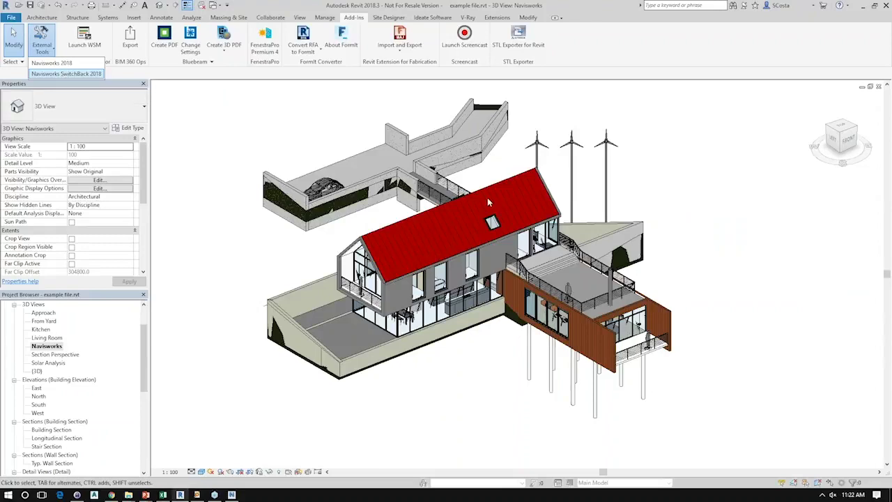
- Switch to Navisworks and inspect the balcony with the standing figure up close from different angles
scroll(487, 198, "up", 1)
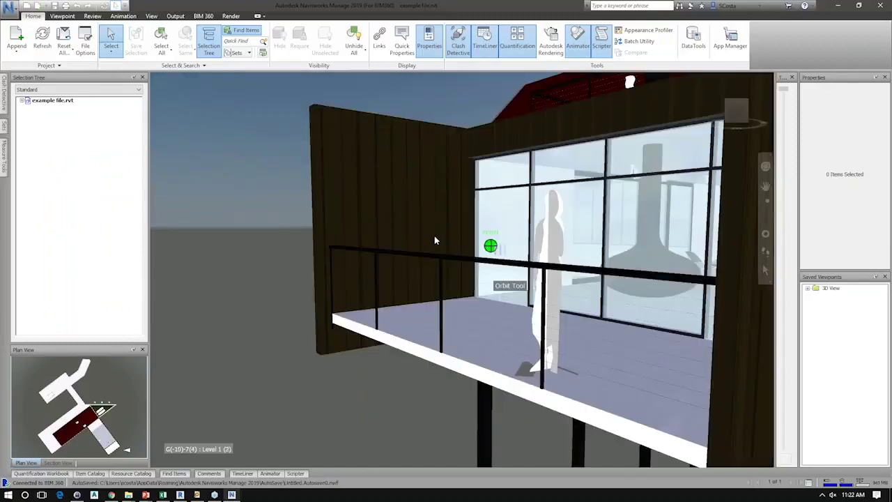
middle_click_drag(434, 240, 467, 260, "shift")
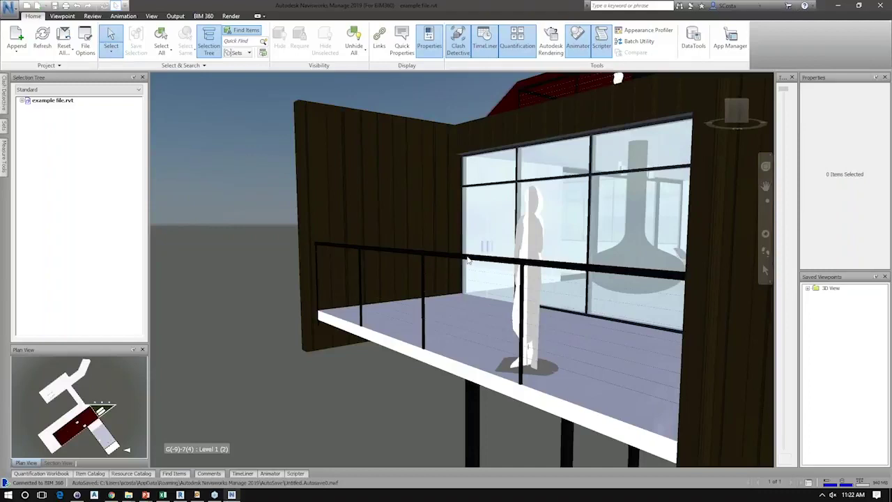
- Set the selection resolution to First Object and select the balcony's top rail
left_click(494, 259)
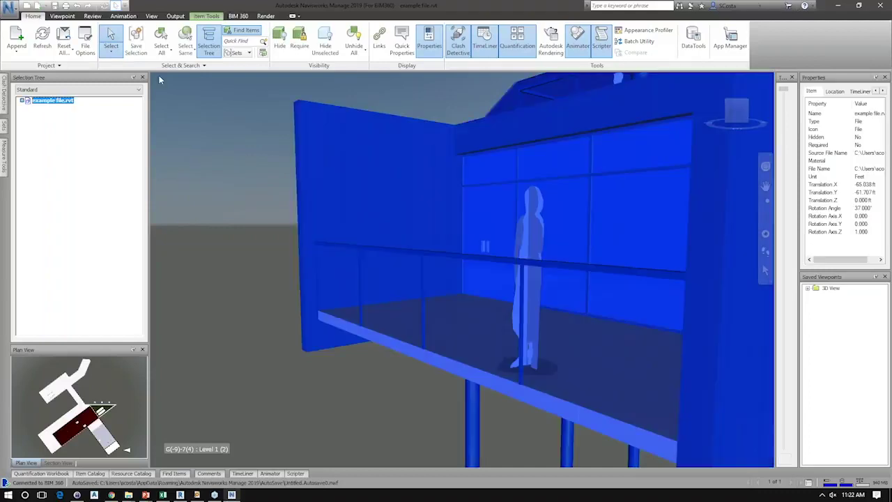
left_click(182, 65)
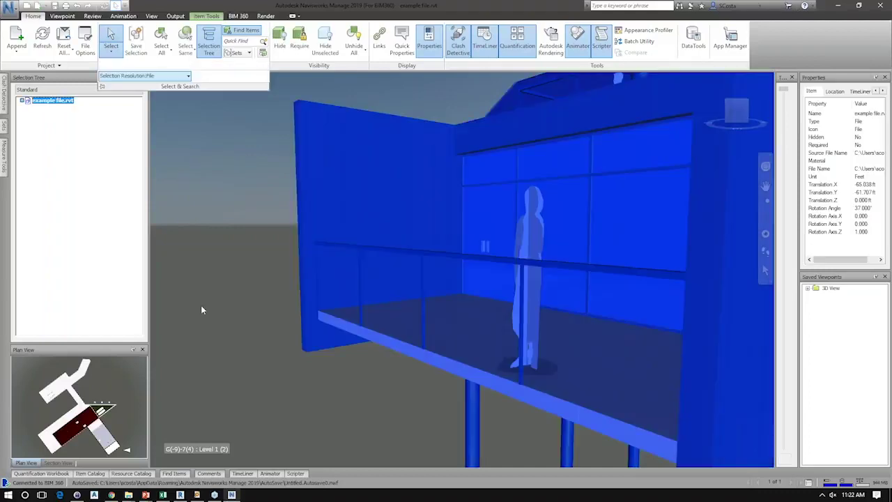
left_click(201, 310)
- Try to locate the selected balcony top rail in the Revit model with SwitchBack, checking the Navisworks view in Revit
right_click(363, 247)
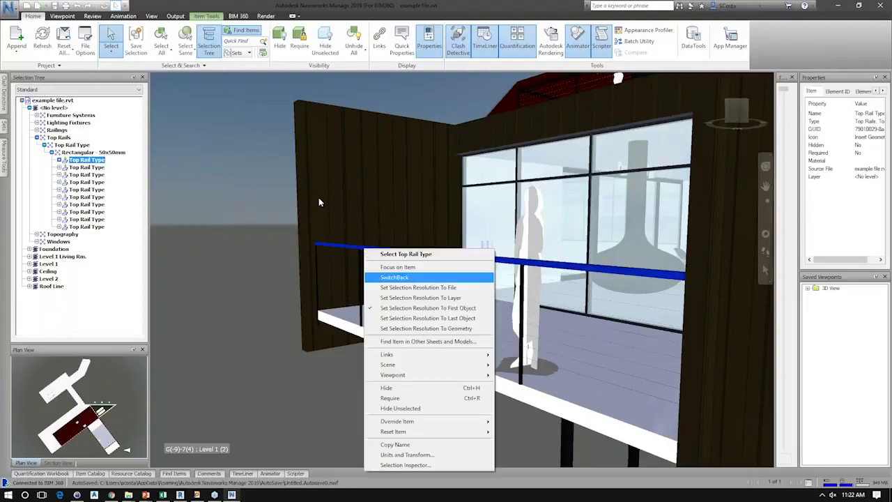
key("alt+Tab")
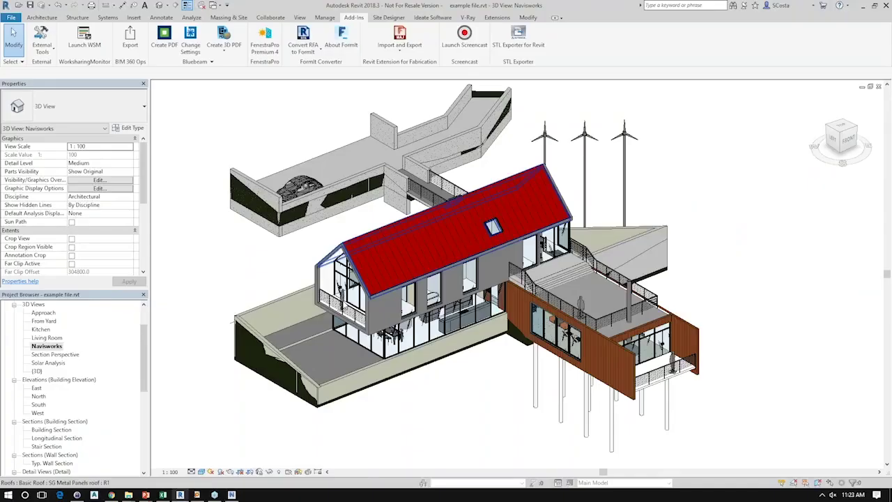
key("alt+Tab")
right_click(375, 246)
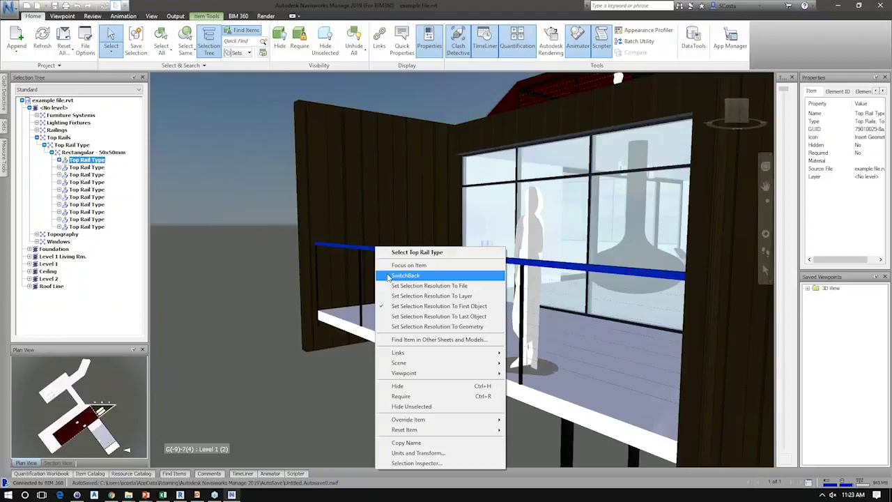
left_click(404, 276)
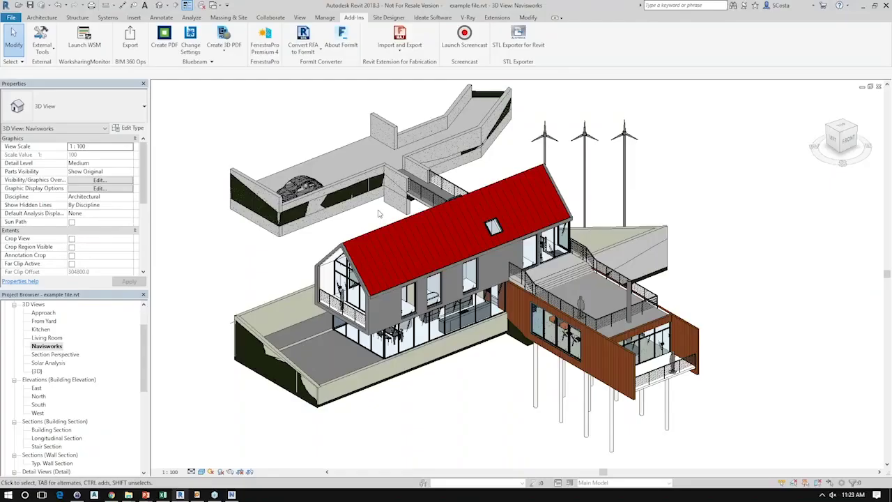
key("alt+Tab")
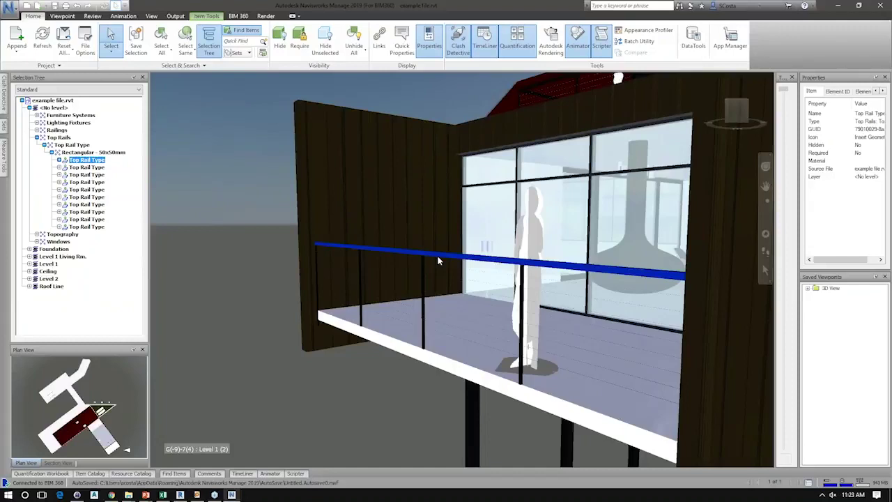
right_click(489, 262)
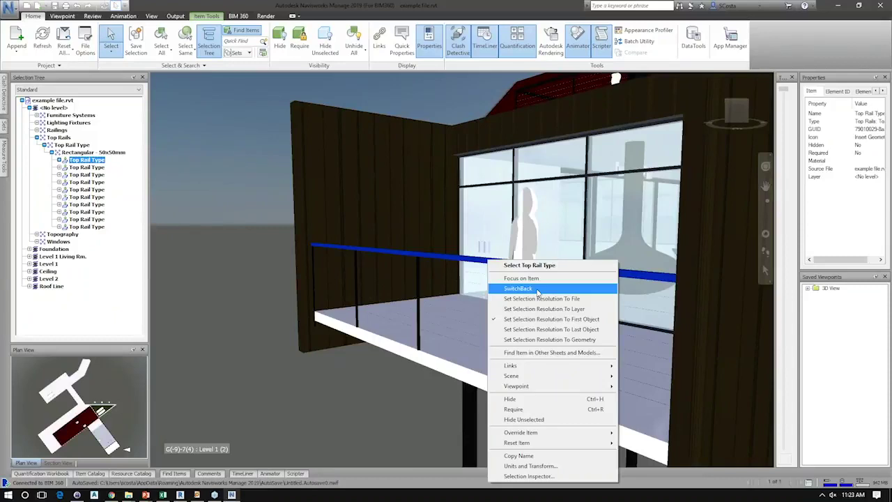
left_click(519, 287)
key("alt+Tab")
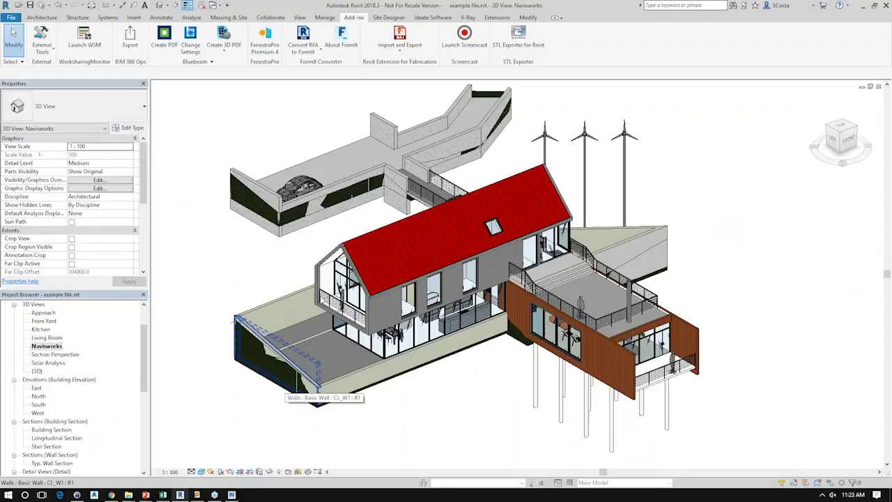
- Switch to the PowerPoint presentation and view the Agenda slide
key("alt+Tab")
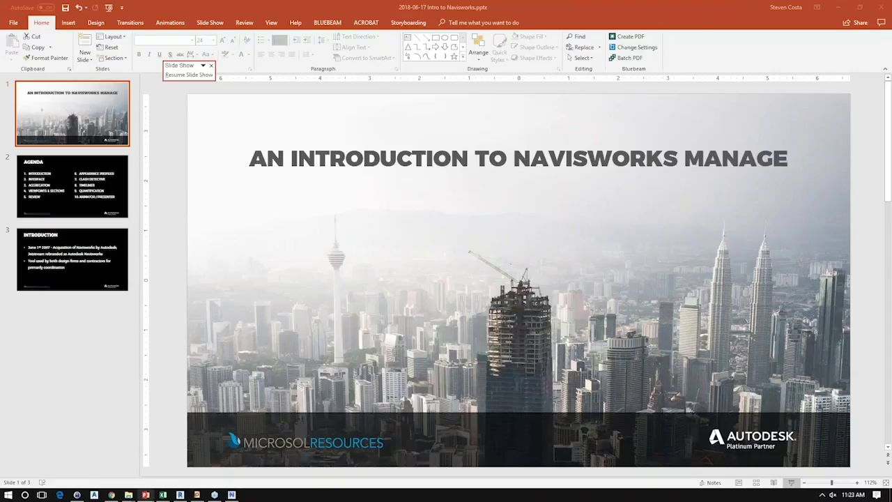
left_click(72, 186)
key("alt+Tab")
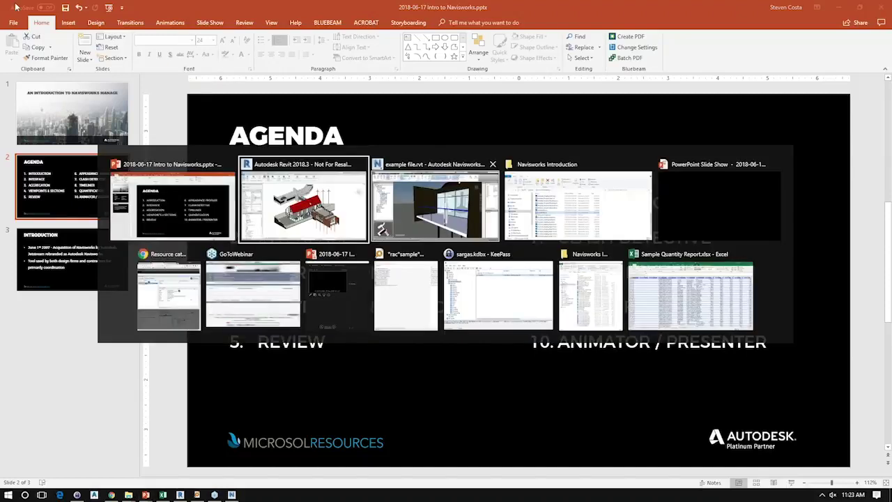
- Switch to Navisworks and open 01-Introduction.nwf, filtering the files to All Navisworks Files, and view the hospital up close
left_click(390, 216)
key("ctrl+o")
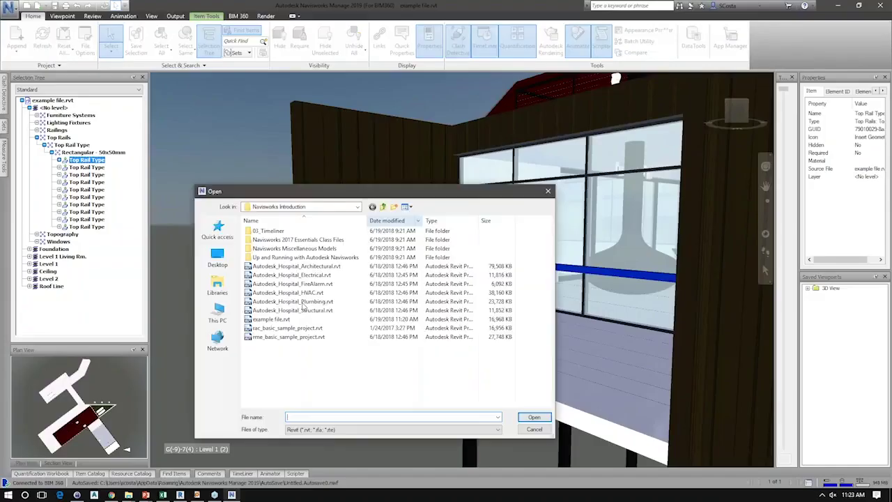
left_click(322, 429)
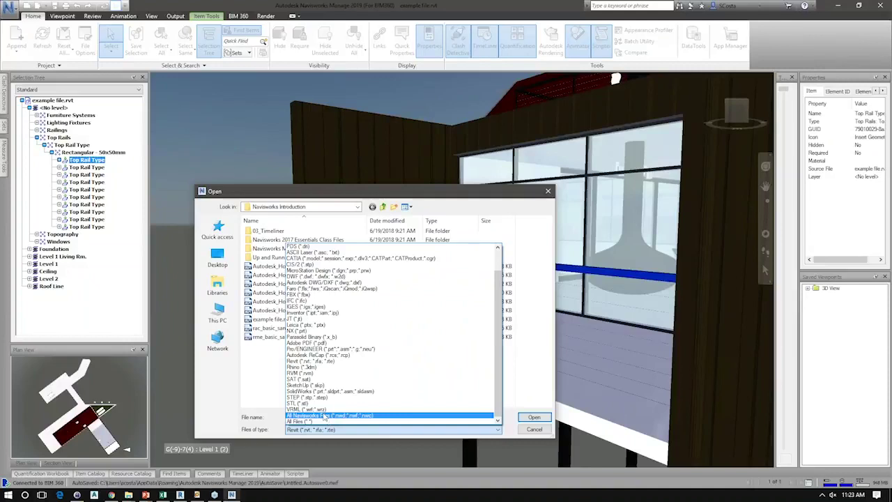
left_click(329, 415)
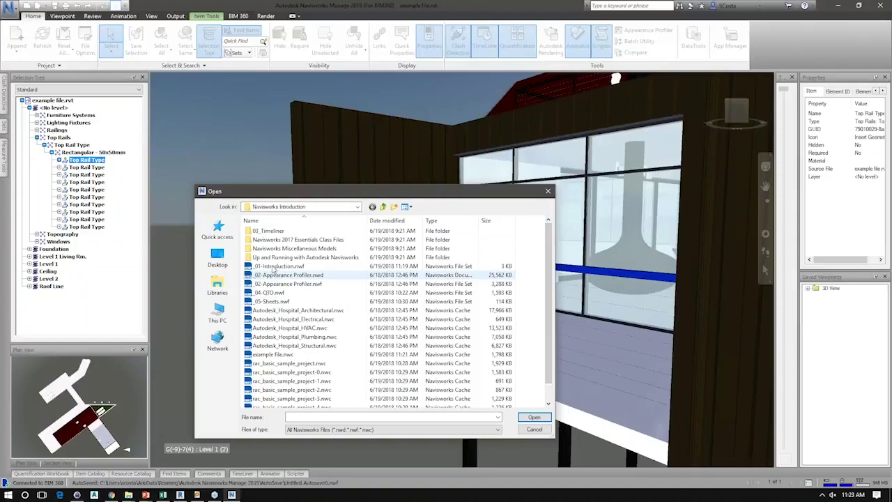
double_click(273, 266)
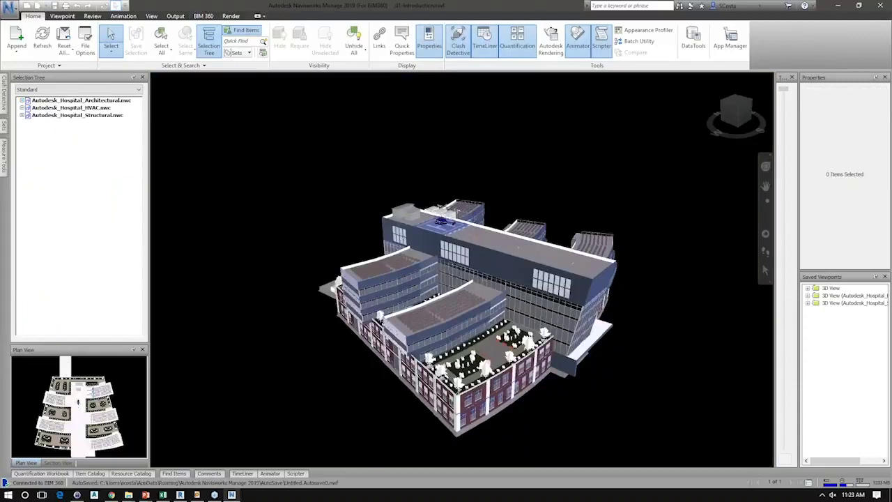
scroll(577, 413, "up", 3)
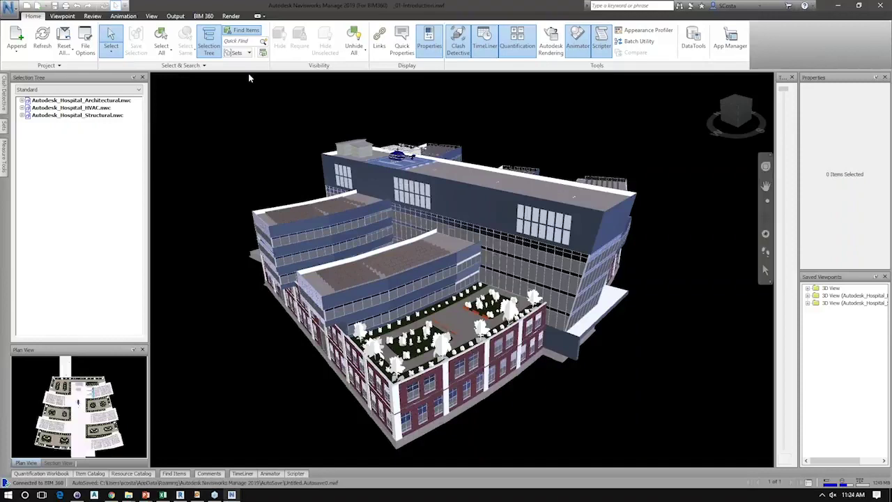
scroll(249, 75, "up", 1)
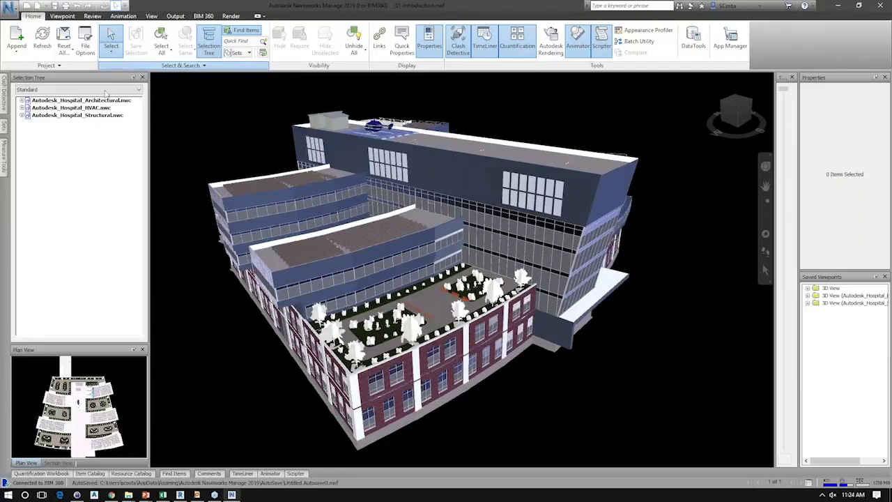
- Select the whole architectural hospital model at File selection resolution and widen the Properties window and its name column
left_click(199, 64)
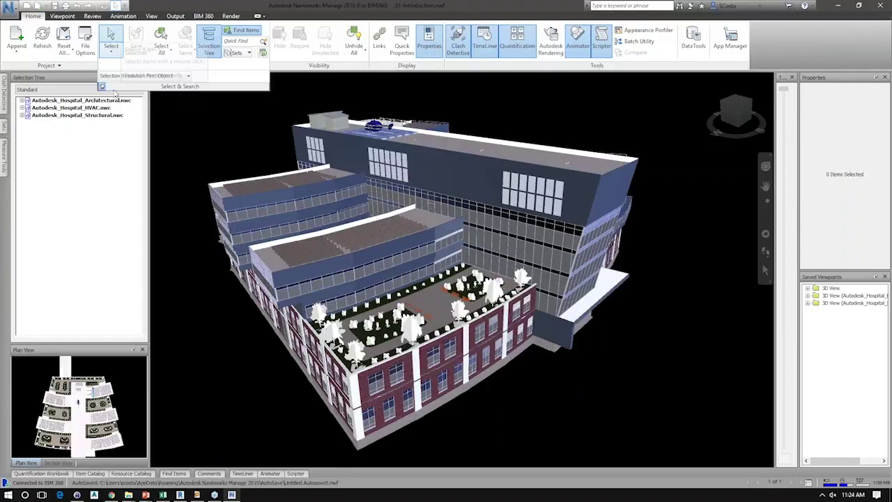
left_click(111, 51)
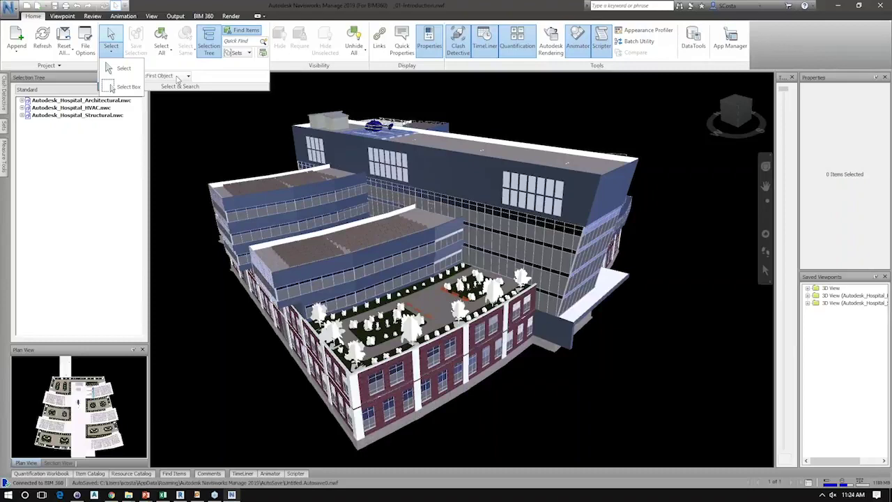
left_click(178, 77)
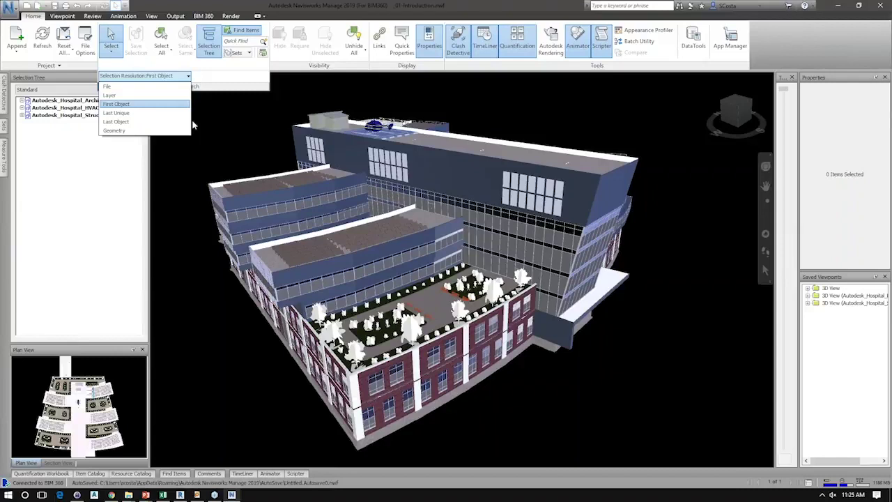
left_click(107, 86)
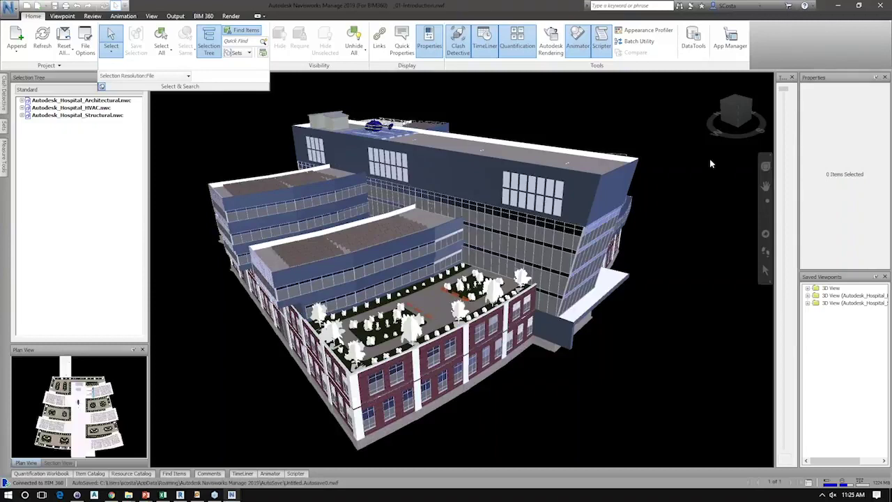
left_click(584, 193)
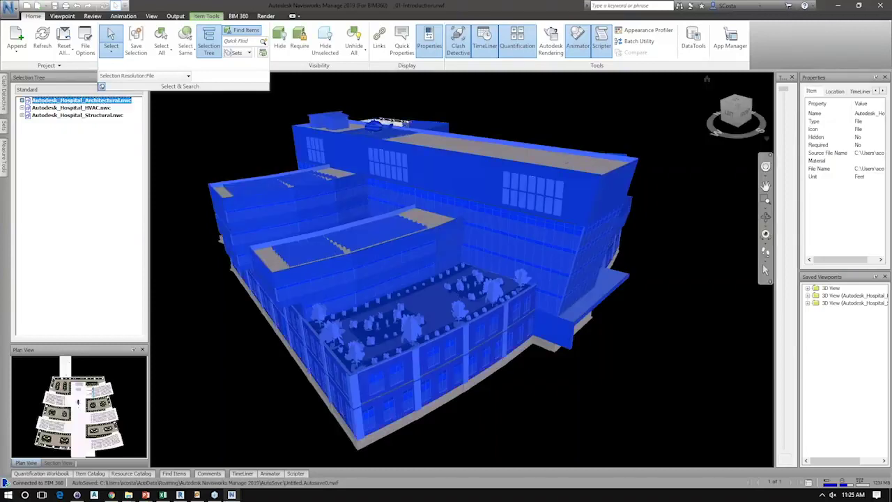
left_click_drag(775, 265, 673, 265)
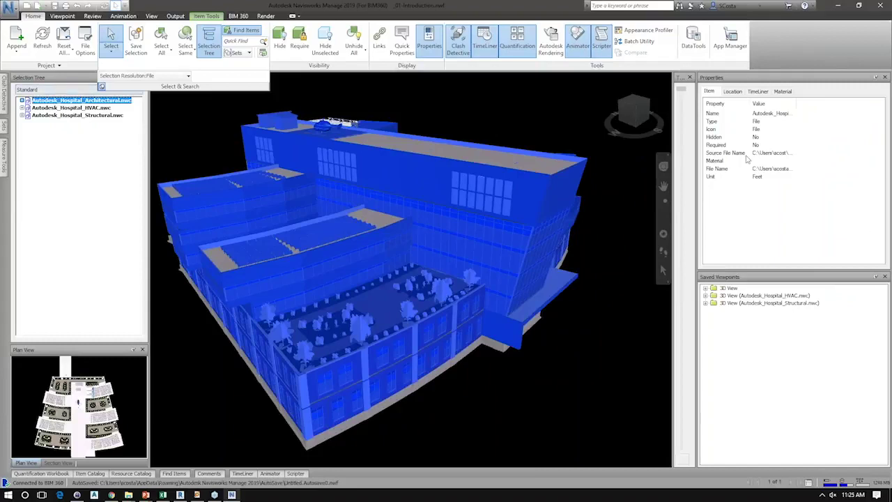
left_click_drag(796, 104, 863, 104)
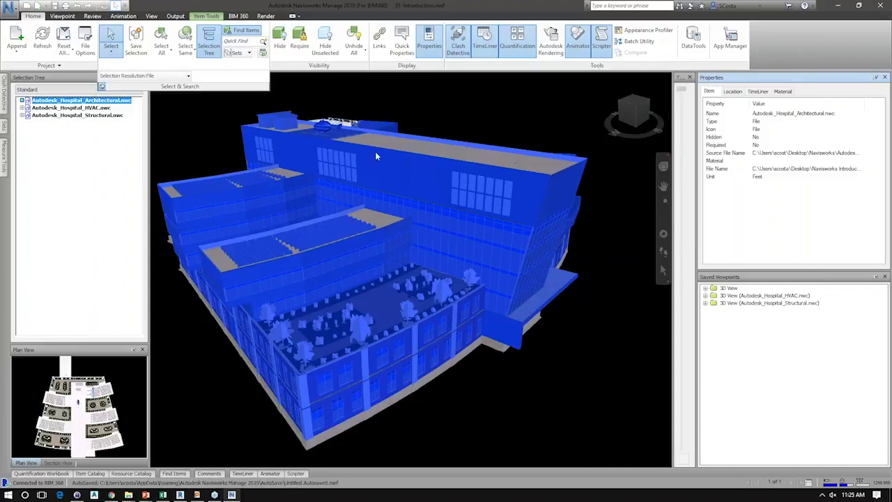
- Select the hospital's Level 6 at Layer resolution, and its long exterior metal panel wall at First Object resolution
left_click(150, 77)
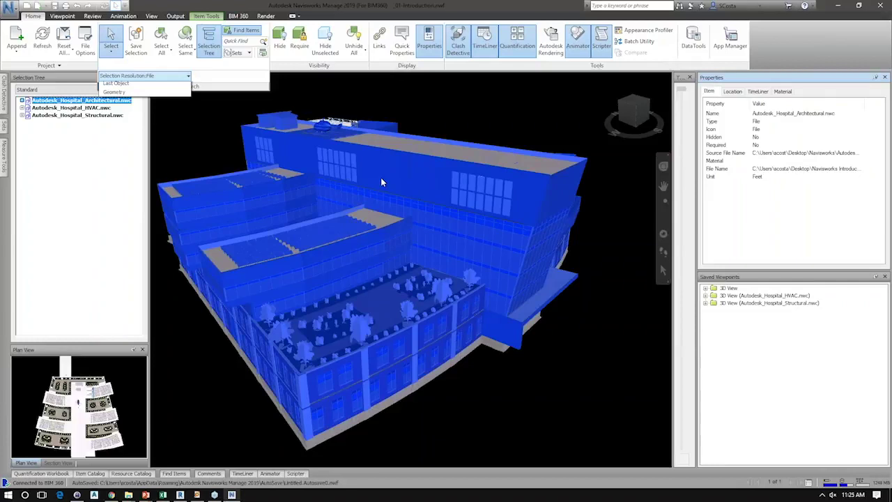
left_click(402, 131)
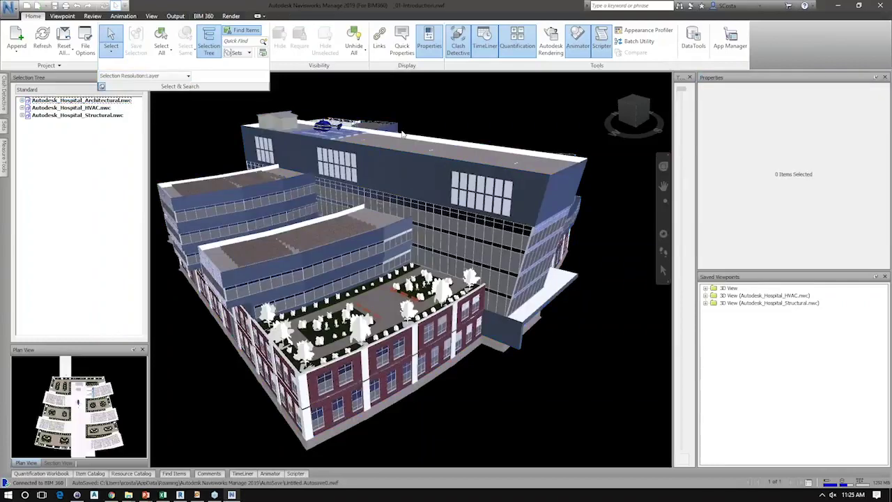
left_click(402, 134)
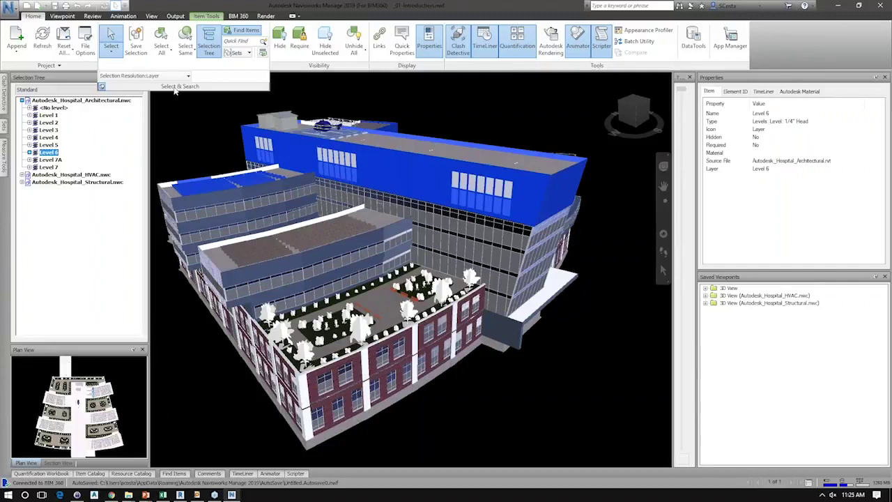
left_click(138, 109)
left_click(411, 167)
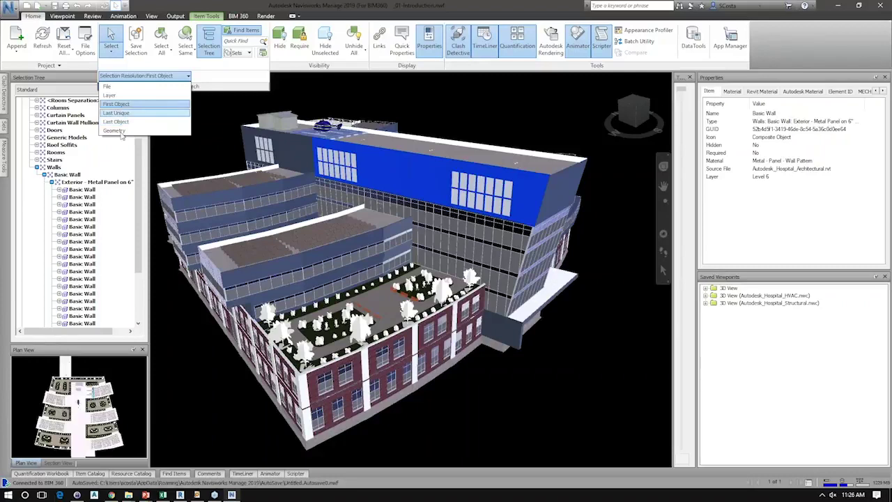
- Set the selection resolution to Geometry, pick a single rooftop solar panel part, and clear the selection
left_click(116, 130)
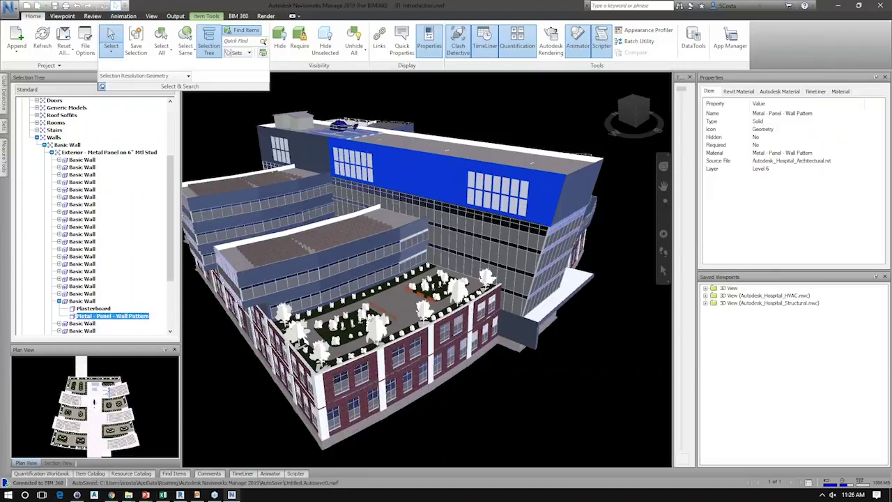
left_click(316, 247)
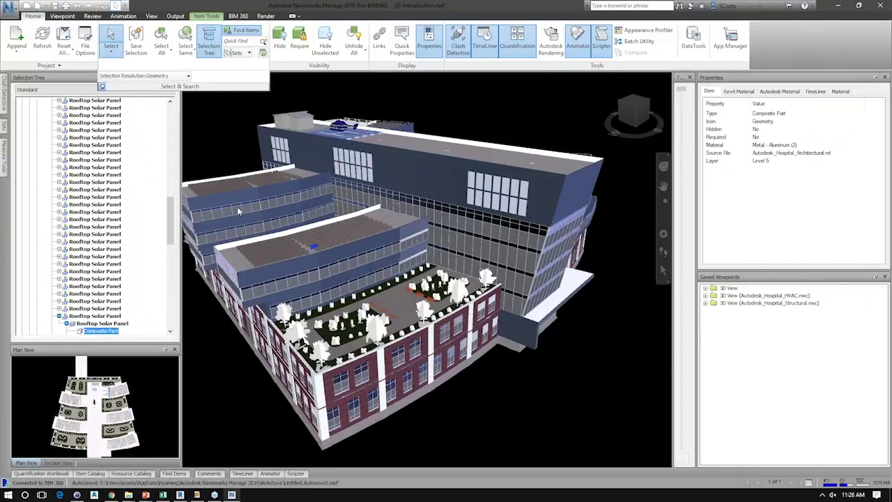
key("Escape")
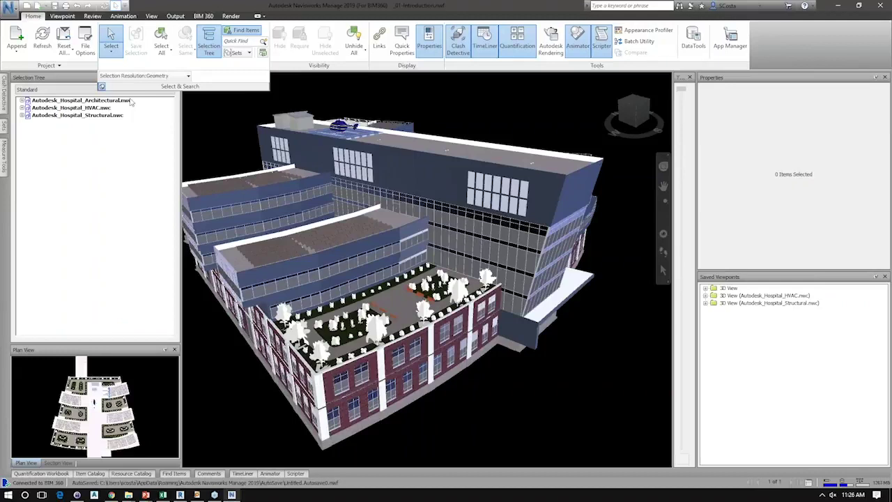
- Return the selection resolution to First Object and select the upper exterior metal panel wall
left_click(143, 76)
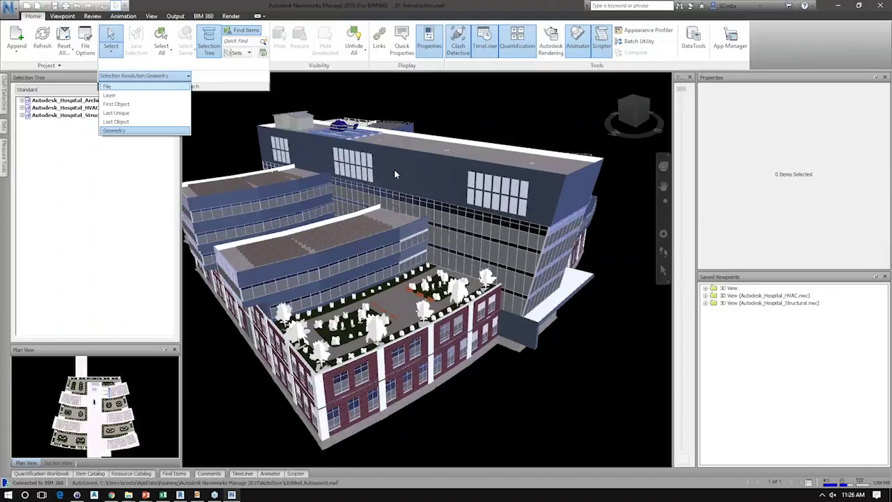
key("Down")
key("Down")
key("Return")
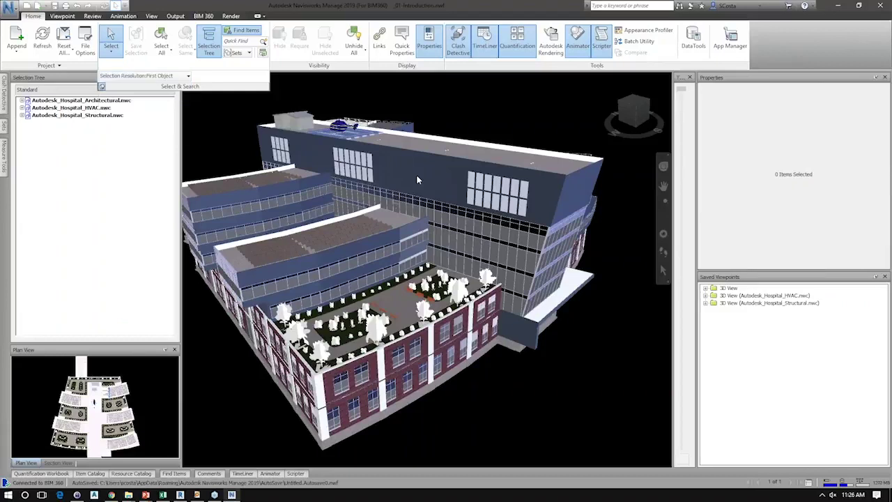
left_click(416, 179)
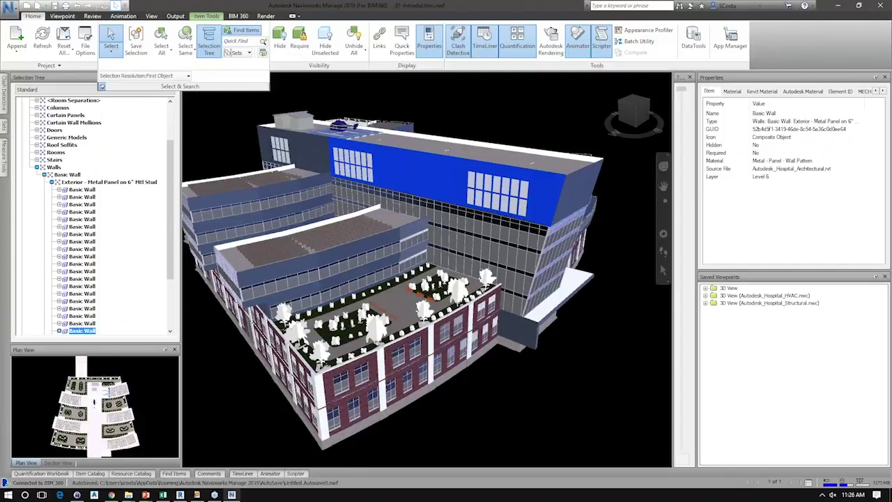
middle_click_drag(416, 179, 380, 174)
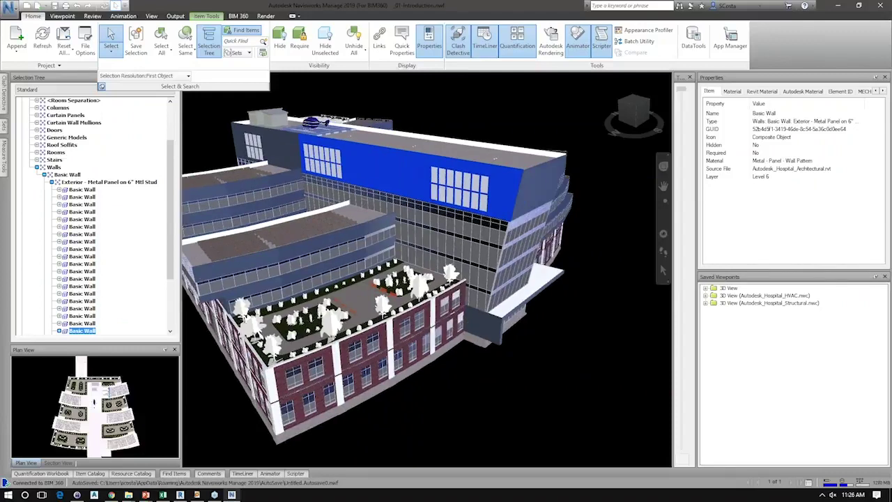
- Widen the Properties window, review the selected metal panel wall's Element ID and mechanical penthouse properties, and clear the selection
left_click_drag(698, 159, 601, 159)
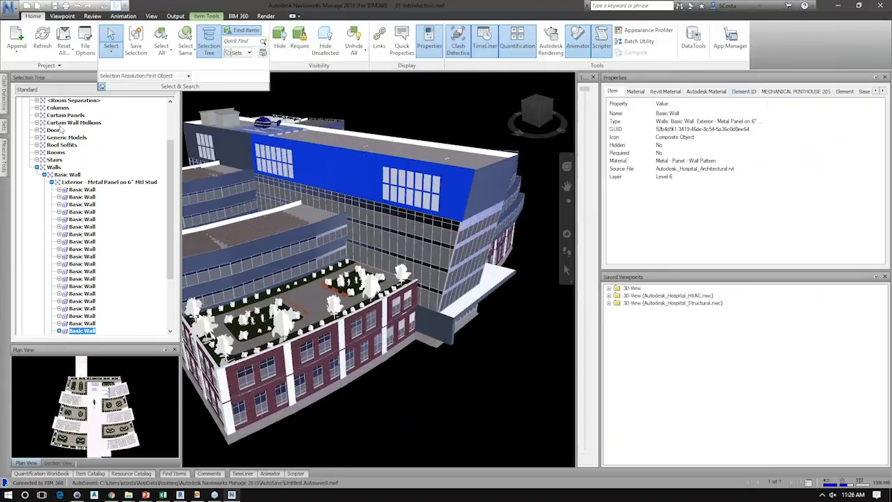
left_click(114, 131)
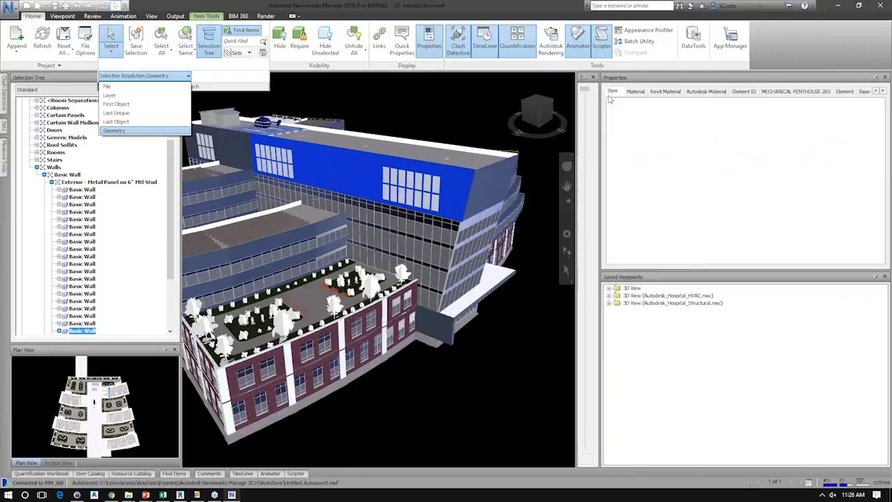
left_click(131, 78)
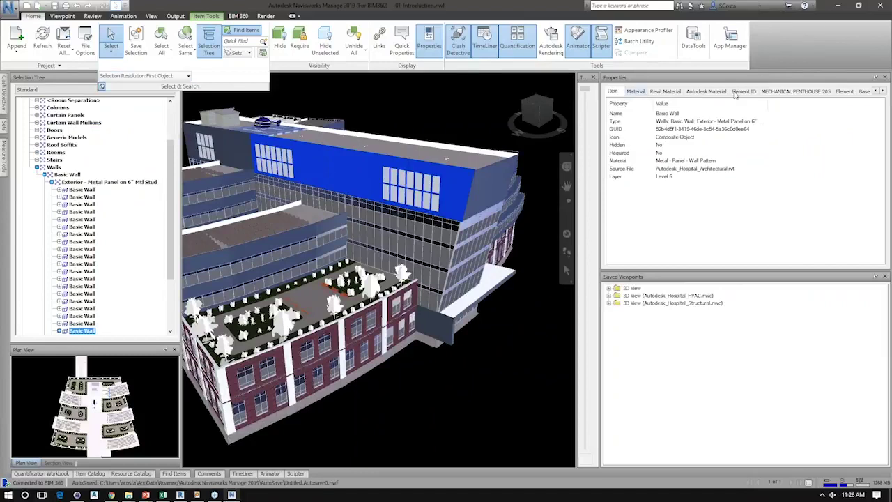
left_click(737, 92)
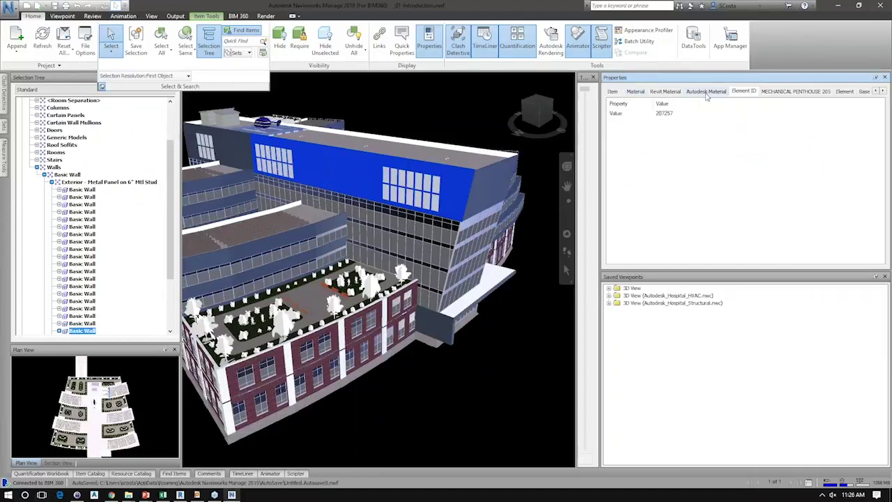
left_click(612, 91)
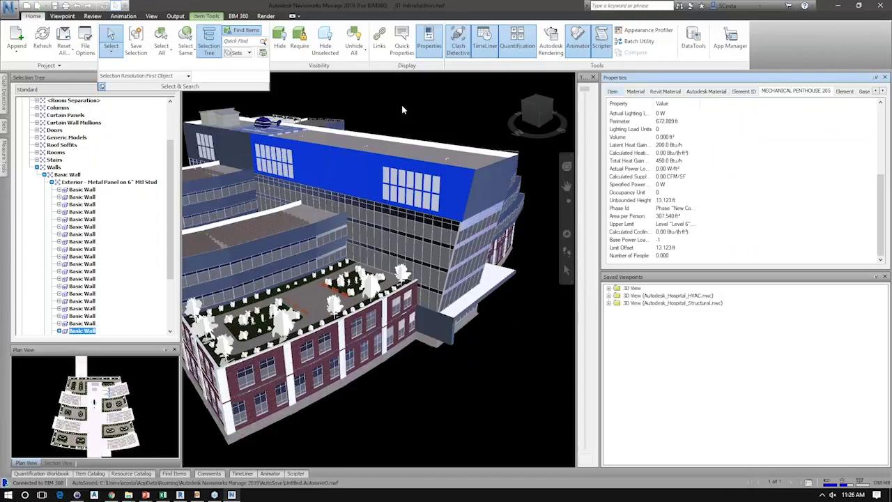
left_click(402, 110)
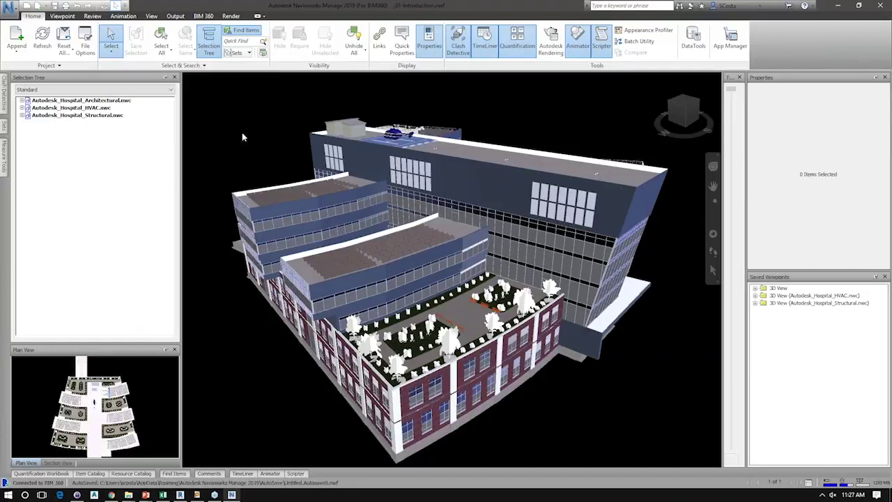
- Hide the architectural hospital file to inspect the structural and HVAC models from a low angle, and unhide and deselect it
left_click(85, 101)
left_click(280, 43)
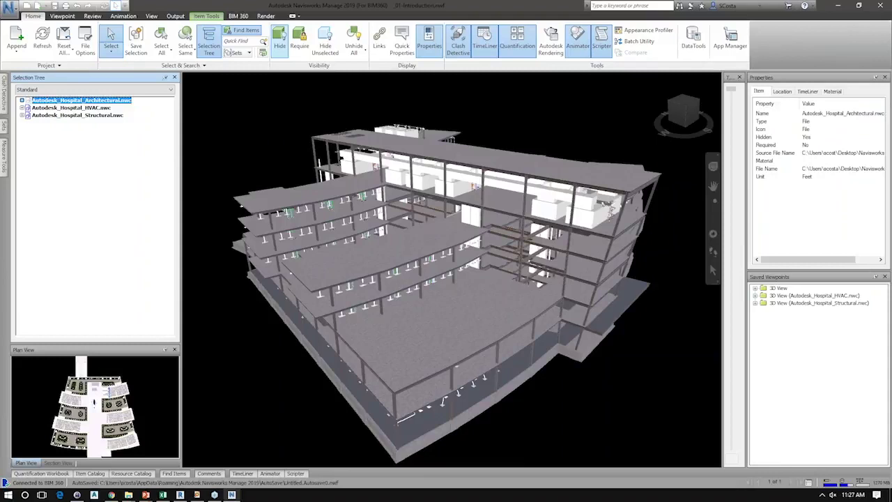
middle_click_drag(449, 289, 450, 270)
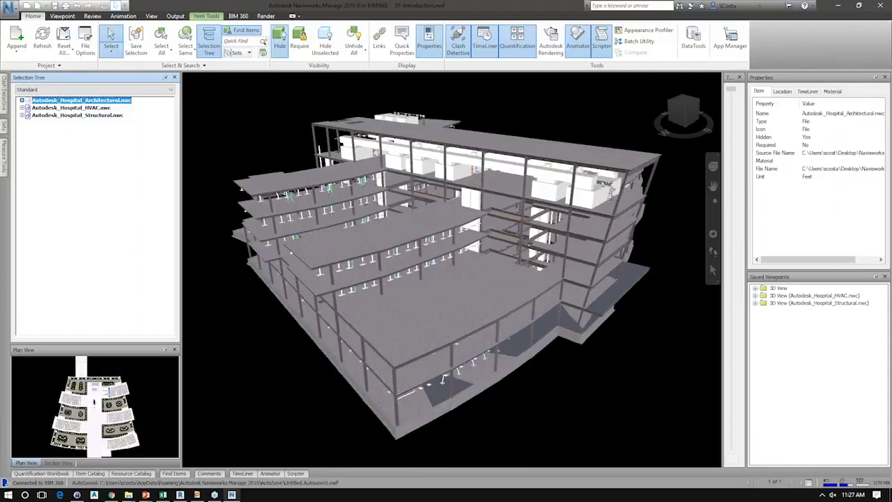
middle_click_drag(456, 296, 530, 254, "shift")
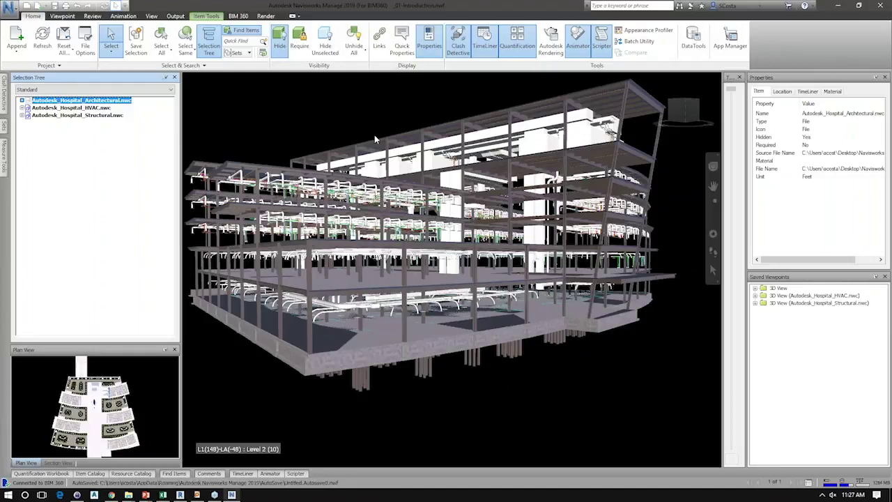
key("ctrl+h")
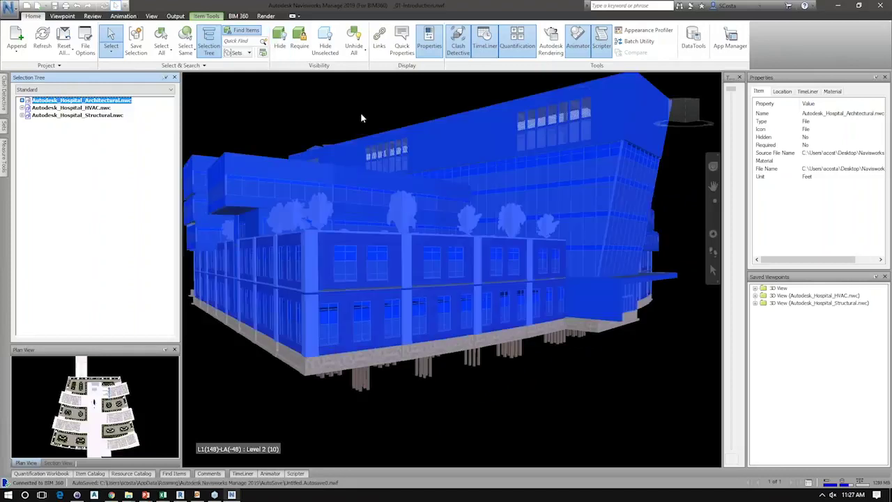
left_click(360, 116)
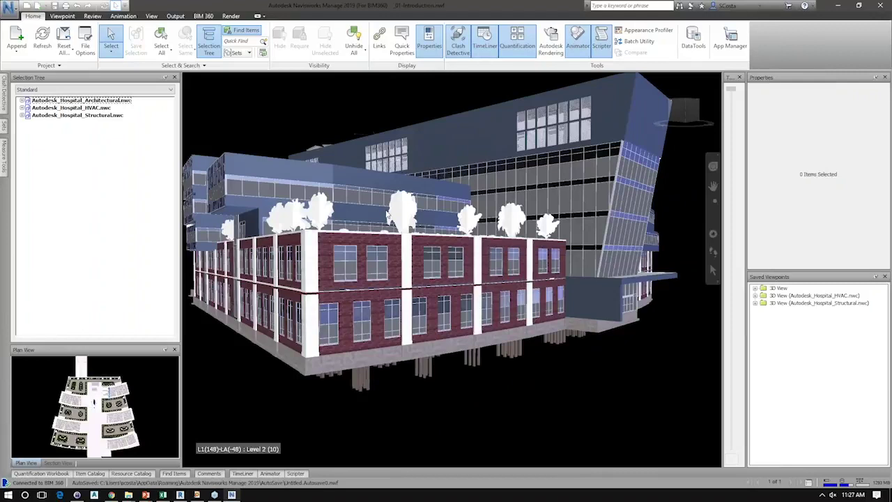
- Hide the upper metal panel wall, the upper brick wall and a Level 1 storefront window, and unhide all items
left_click(398, 320)
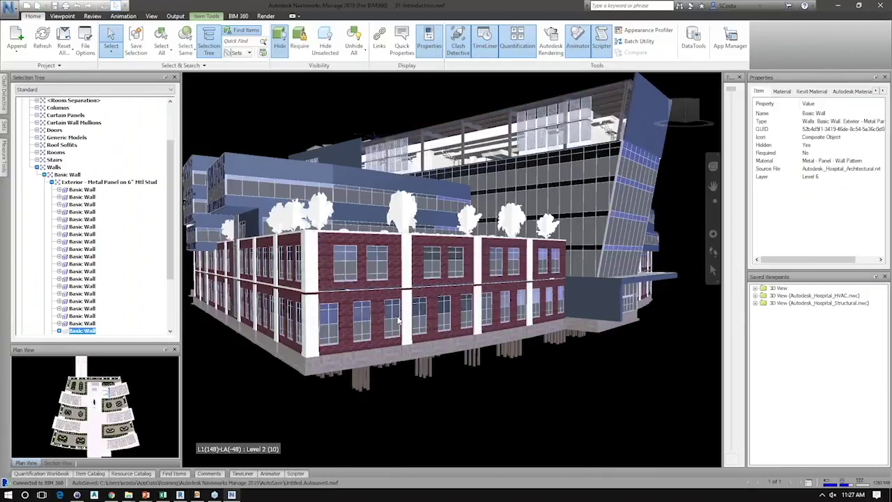
left_click(396, 319)
left_click(279, 44)
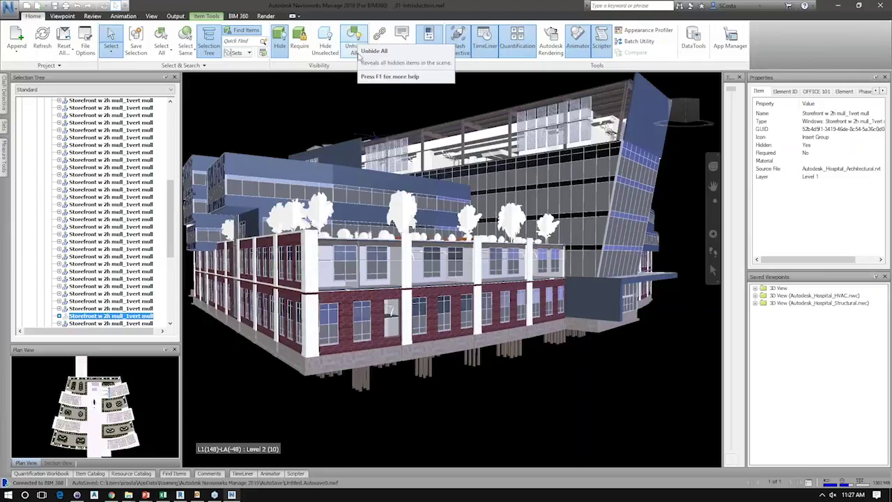
left_click(357, 53)
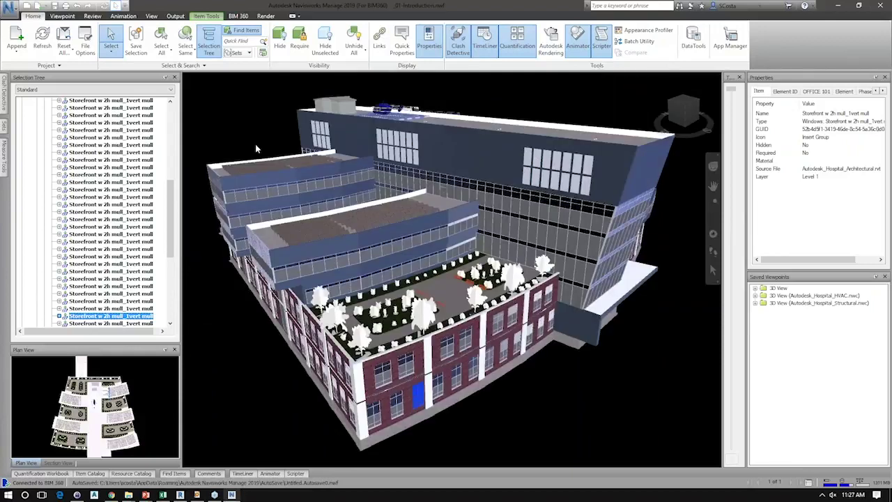
- Isolate the architectural hospital file by hiding all unselected items, and restore the other models and clear the selection
left_click_drag(170, 209, 296, 67)
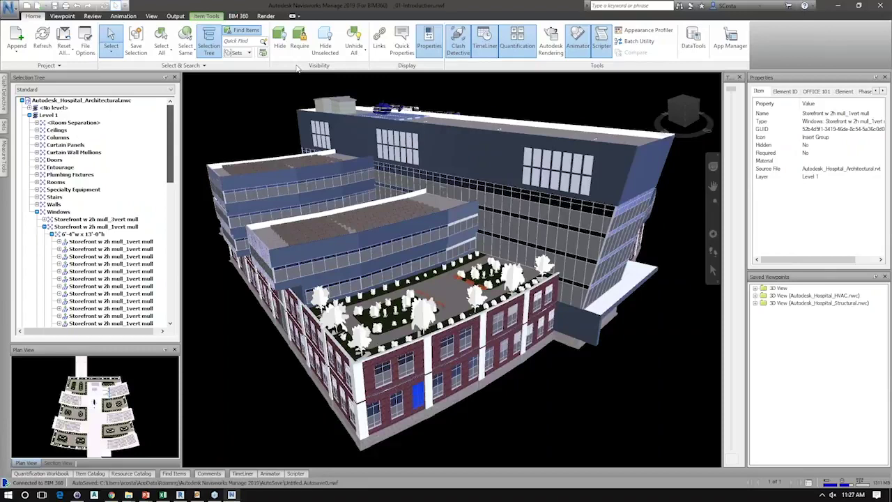
left_click(82, 100)
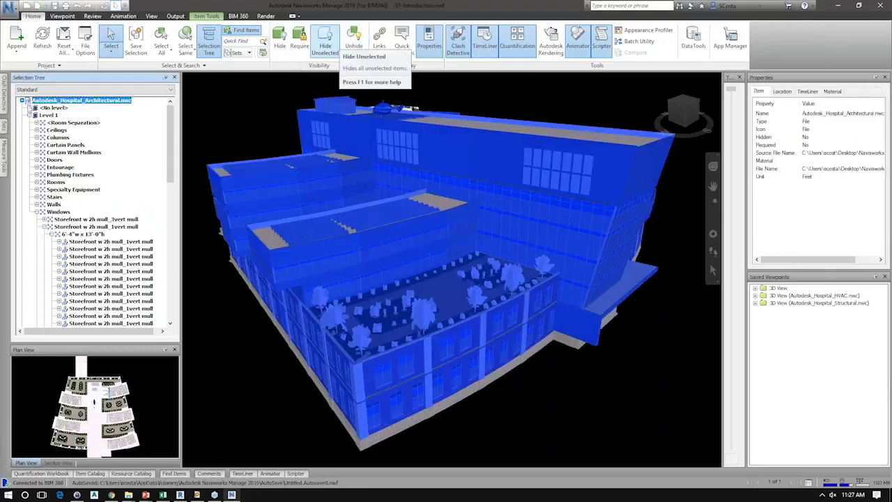
left_click(324, 46)
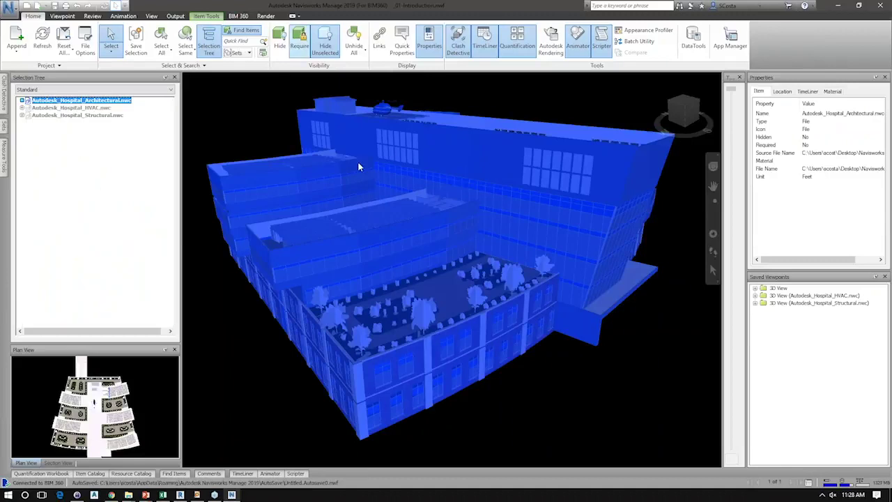
left_click(94, 124)
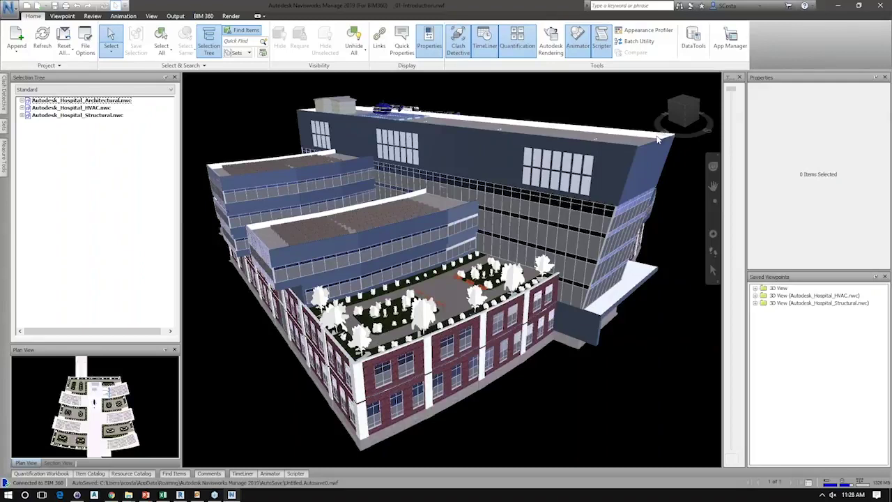
- Orbit and pan around the hospital exterior to view it from the front and from the roof garden corner
middle_click_drag(658, 139, 640, 155, "shift")
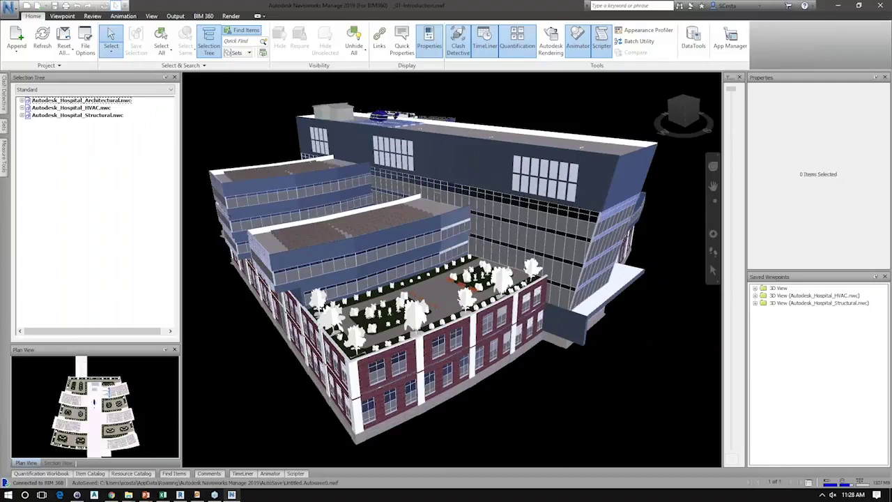
middle_click_drag(404, 260, 435, 261, "shift")
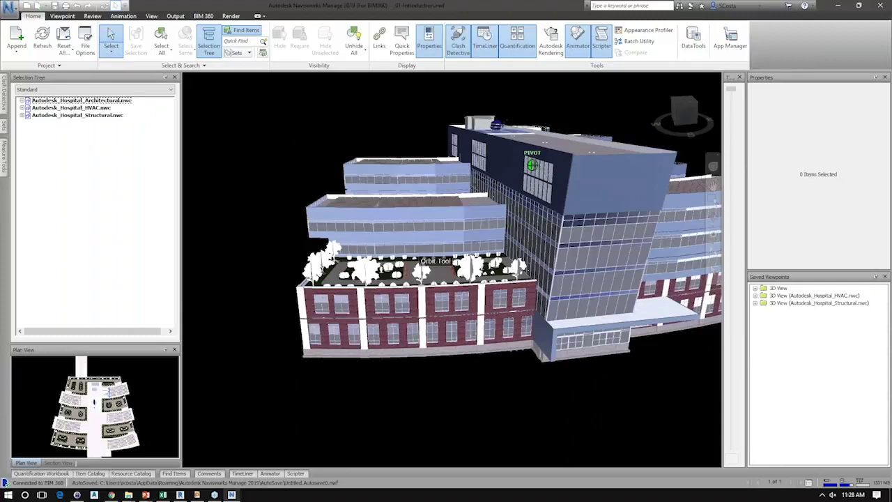
middle_click_drag(418, 259, 486, 210, "shift")
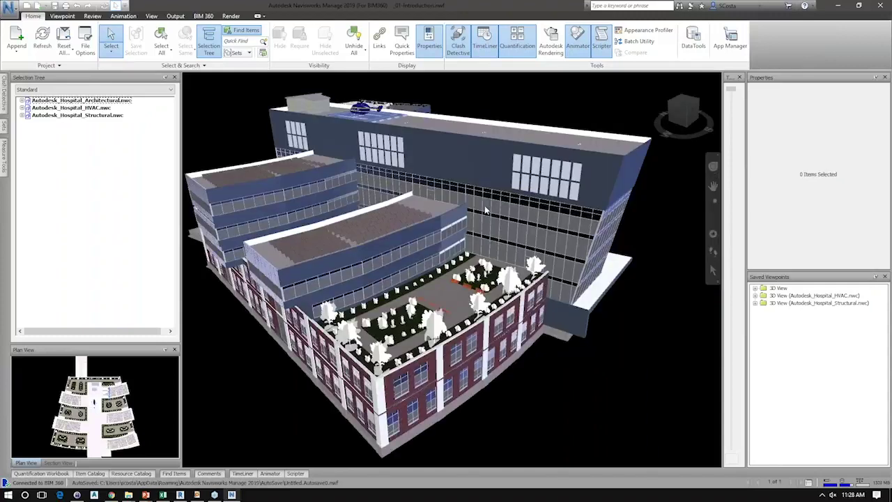
middle_click_drag(486, 210, 495, 207)
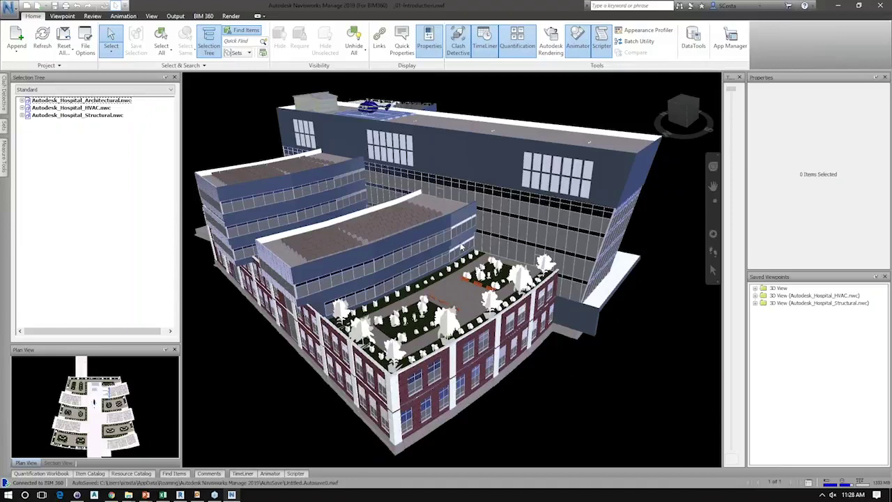
- Zoom in to the glass facade beside the roof garden with the SteeringWheel, rewind to the overall view, and close the wheel
middle_click_drag(597, 226, 713, 195)
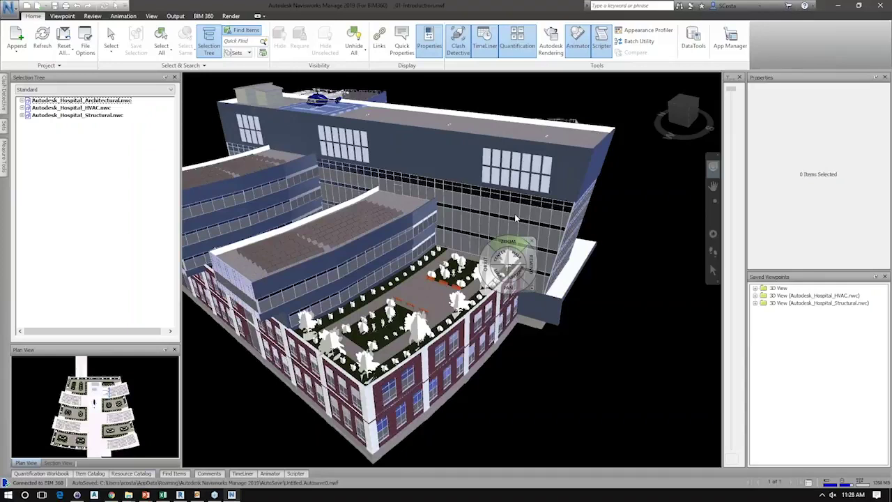
scroll(514, 214, "up", 5)
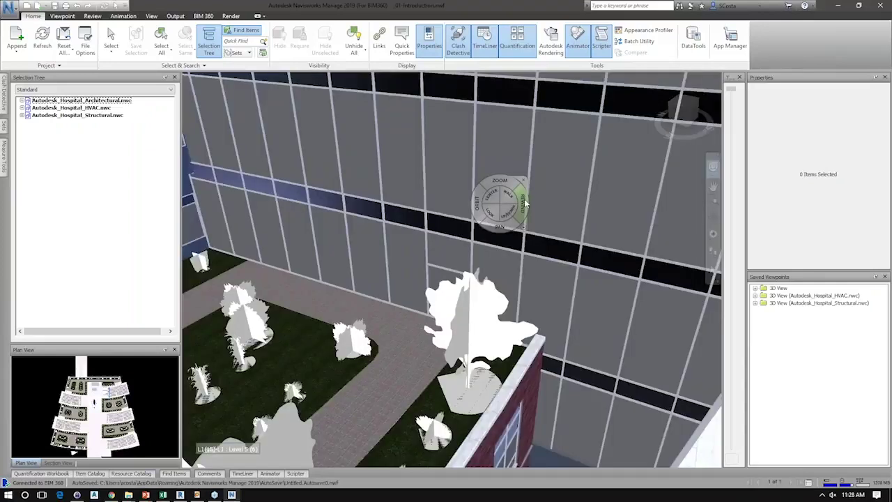
left_click(526, 204)
left_click(492, 224)
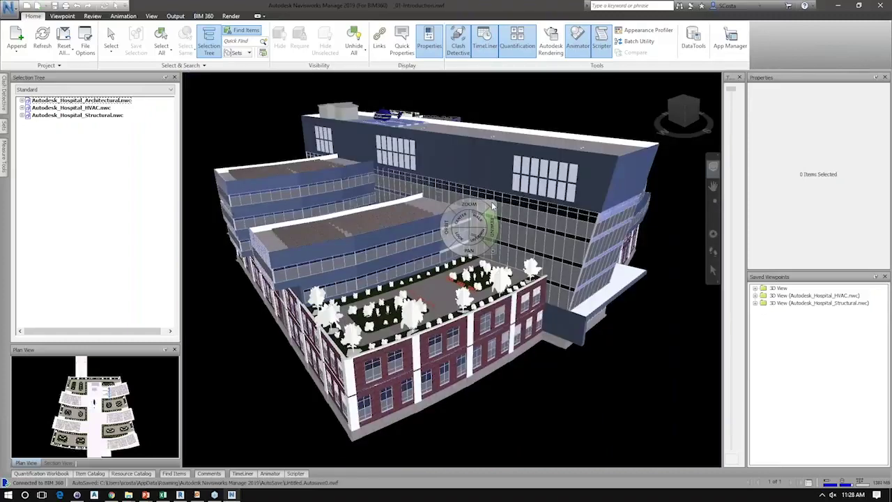
left_click(491, 202)
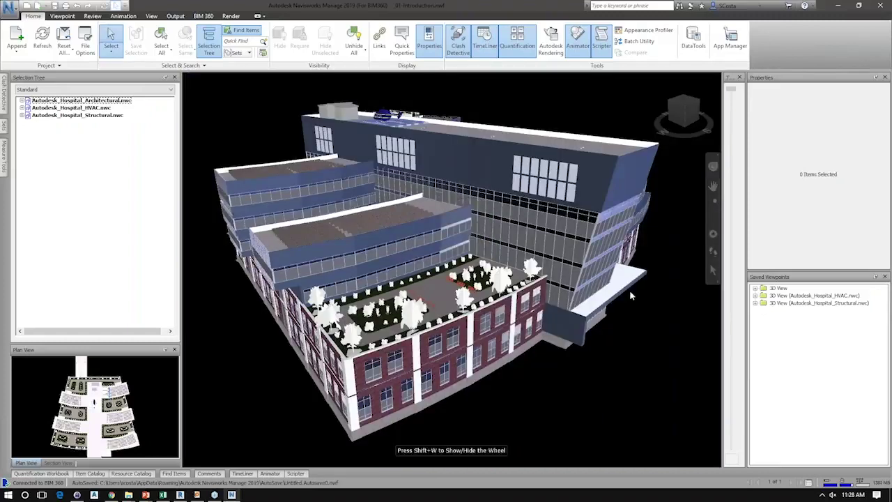
- Walk through the hospital interior to the Level 4 spiral staircase with Collision, Gravity and Third Person realism enabled
left_click(712, 253)
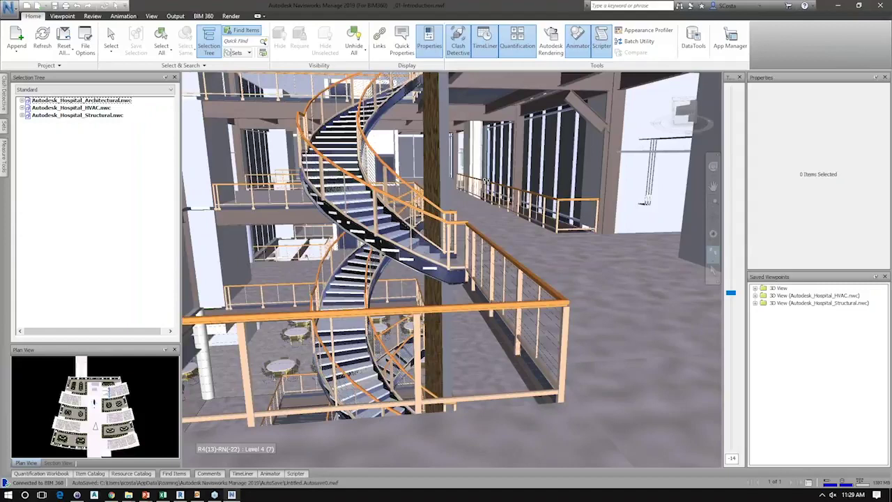
left_click_drag(486, 182, 507, 179)
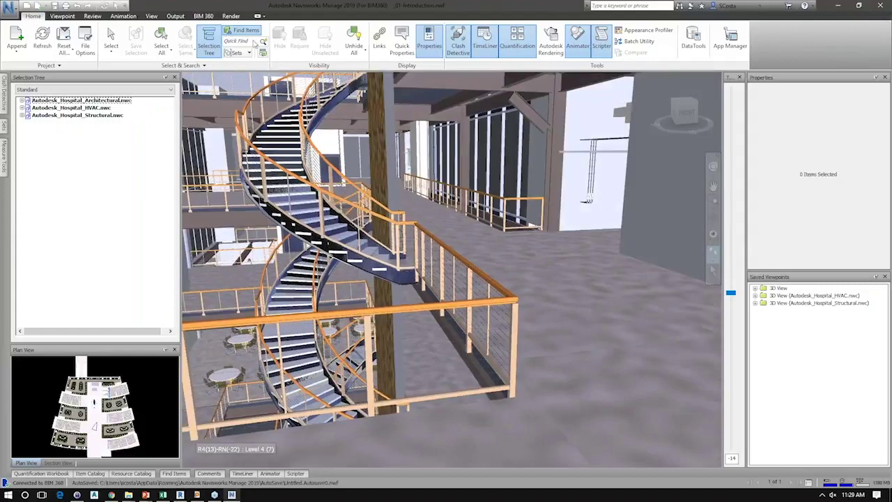
left_click(62, 16)
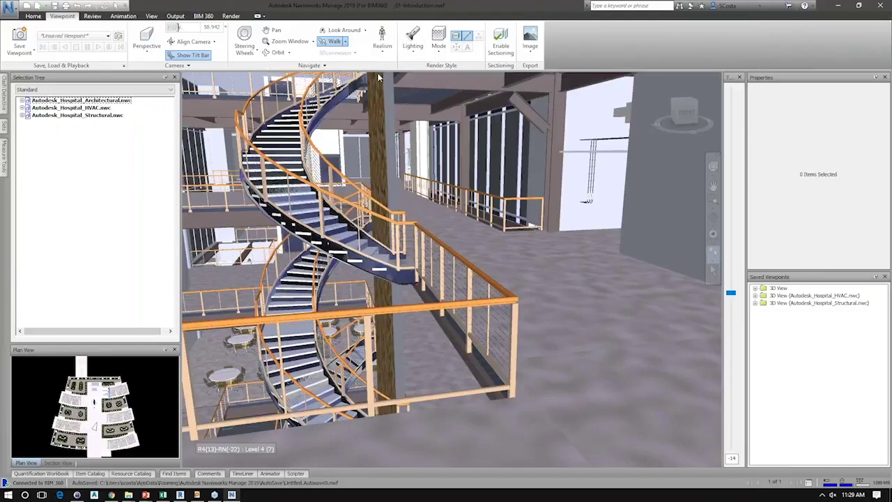
left_click(382, 40)
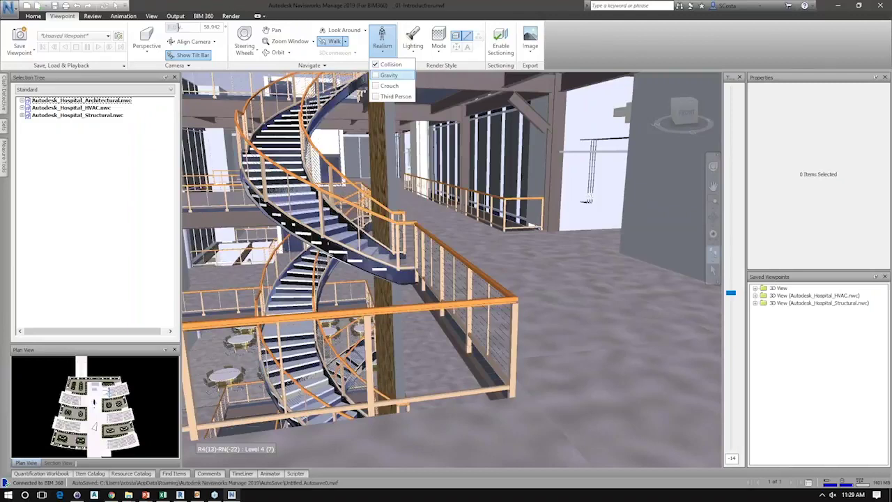
left_click(395, 96)
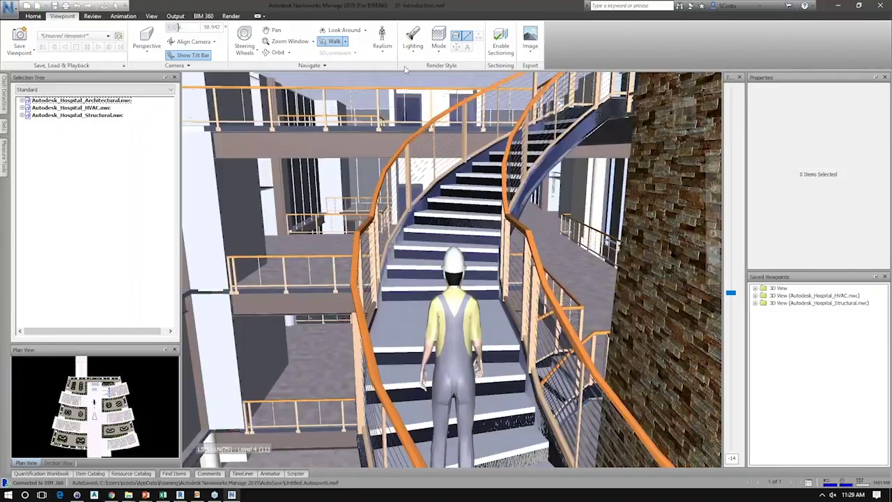
- Review the current viewpoint's camera and collision settings, including the third-person avatar options, and close them without changes
right_click(301, 140)
mouse_move(363, 268)
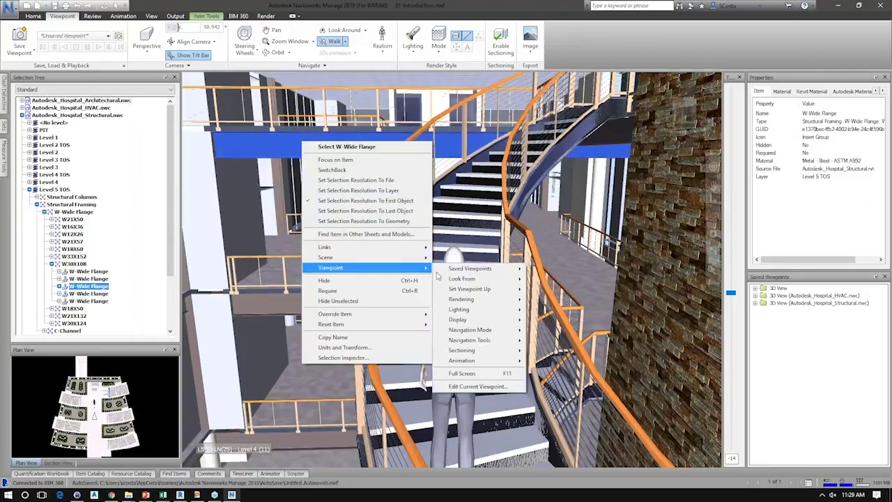
left_click(503, 385)
left_click_drag(450, 119, 265, 110)
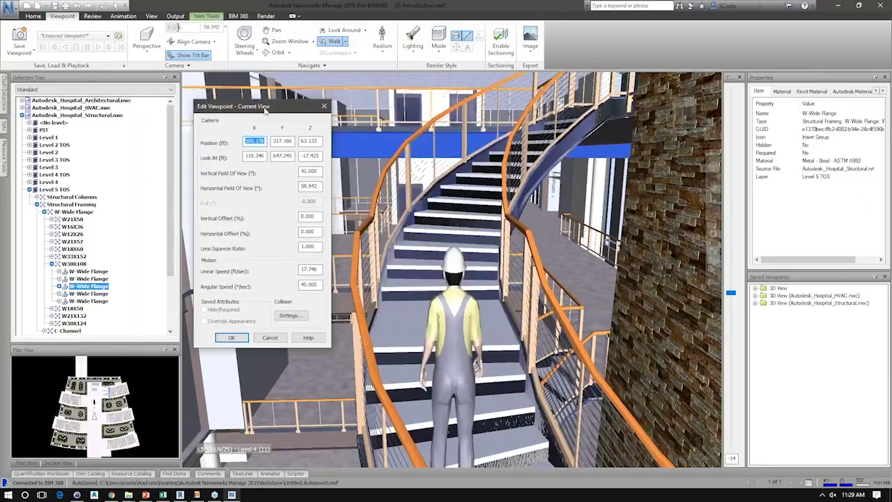
left_click(289, 314)
left_click_drag(299, 149, 457, 108)
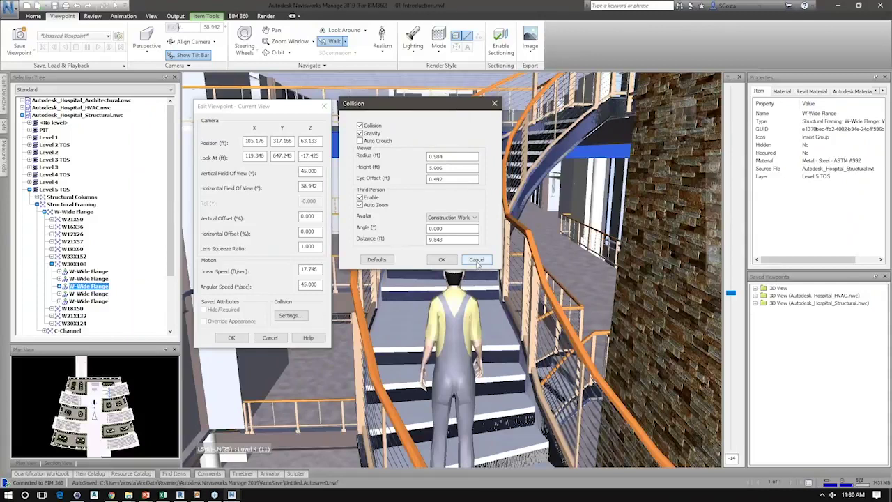
left_click(476, 260)
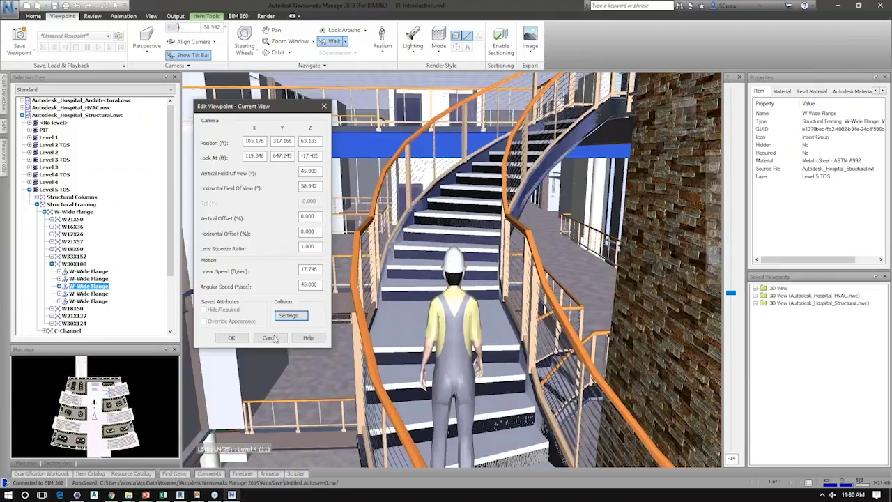
left_click(270, 337)
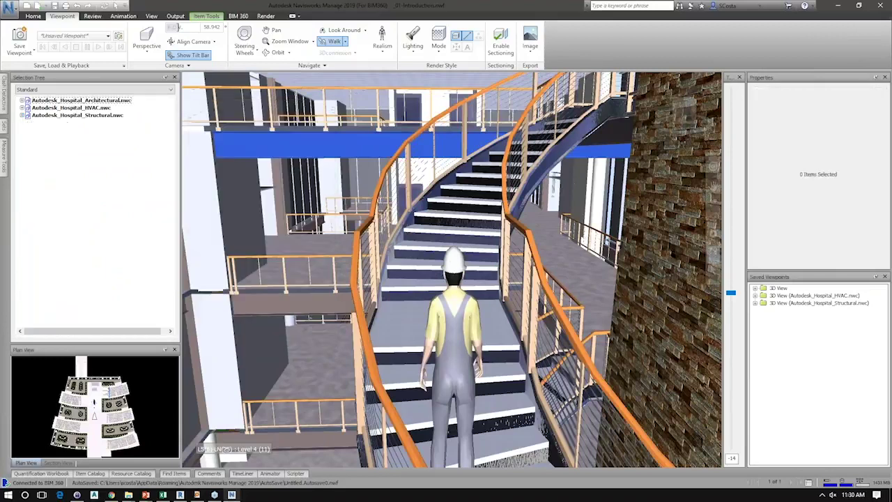
- Turn off Collision, Gravity and Third Person realism, and walk back to overlook the spiral staircases in the atrium
left_click(382, 40)
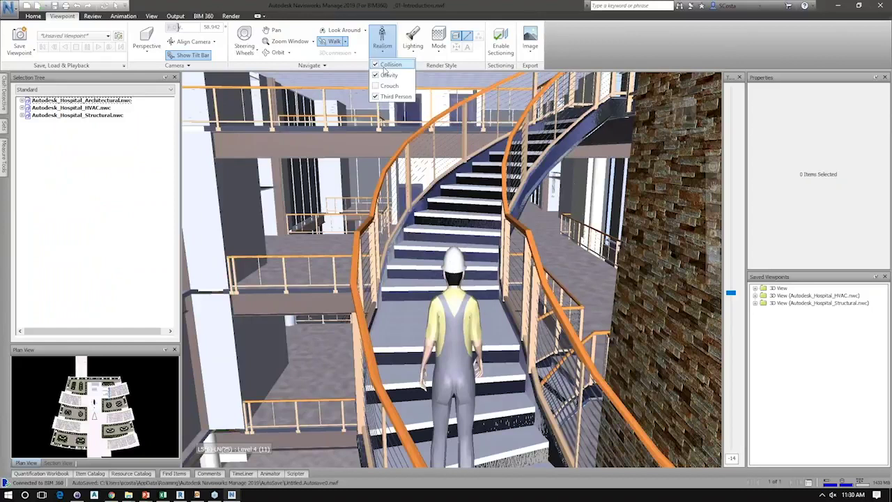
left_click(388, 65)
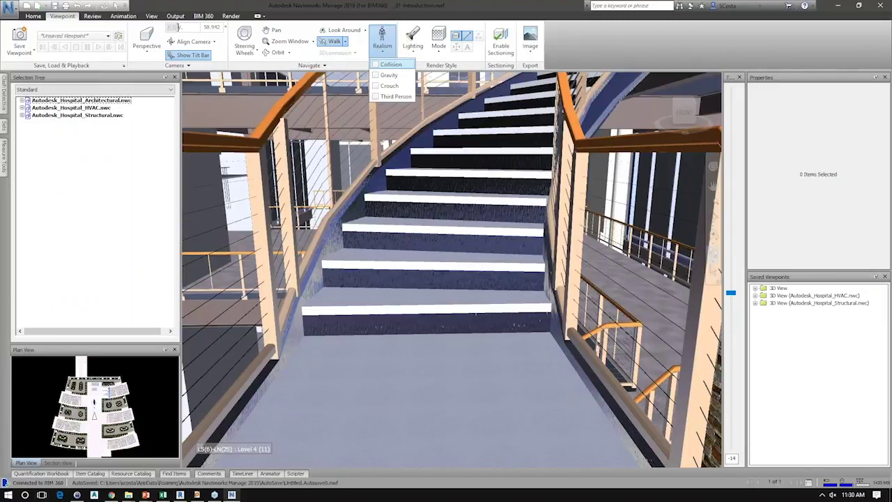
left_click_drag(487, 183, 489, 206)
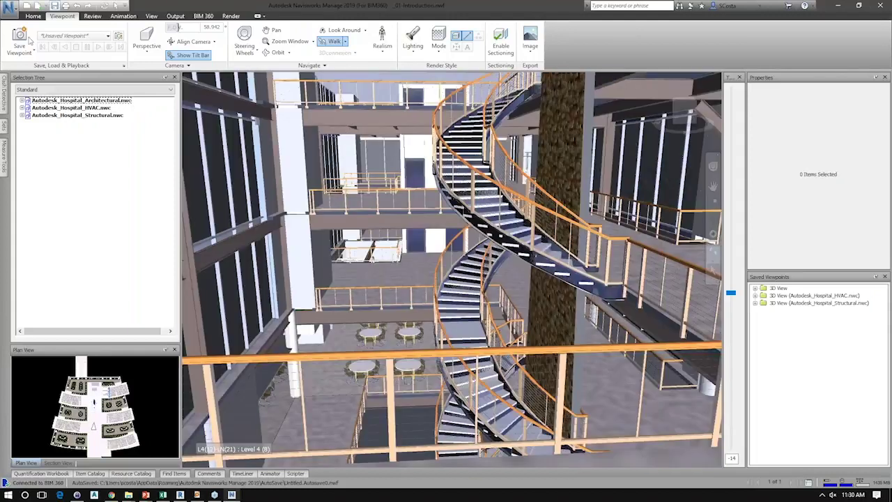
- Save the current view of the atrium as a viewpoint named Atrium View
left_click(25, 41)
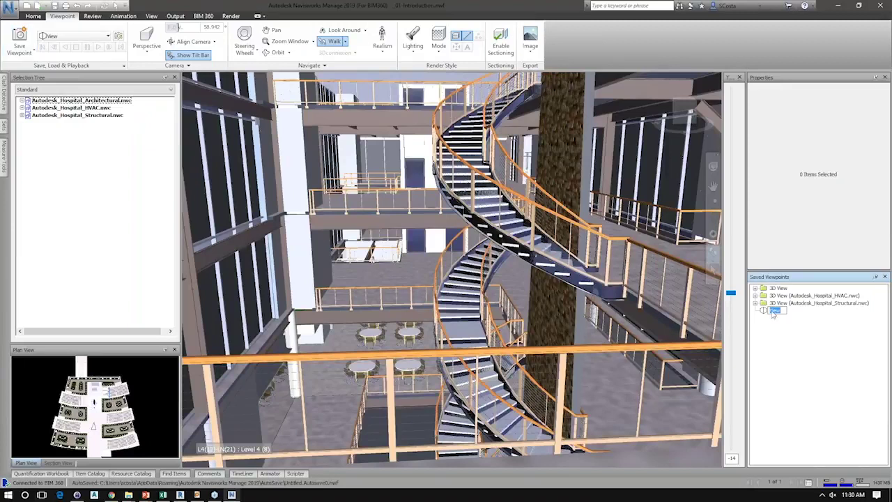
type("Atrium View")
key("Return")
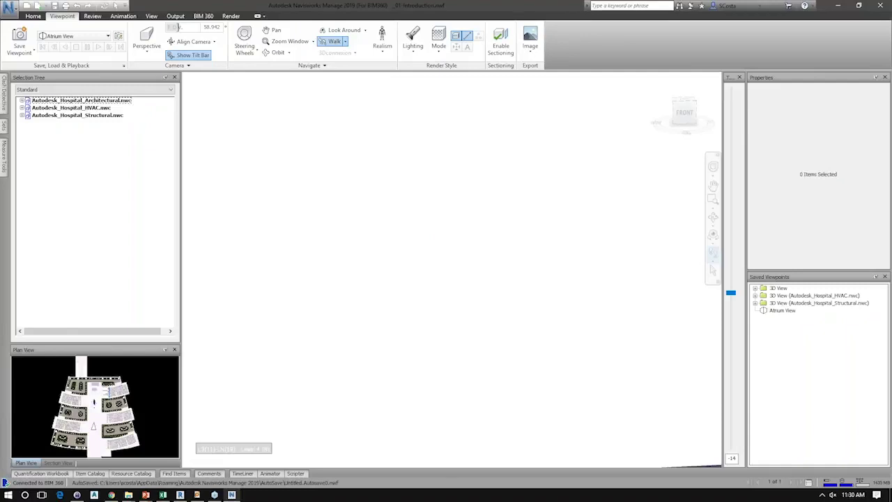
- Recall the Atrium View viewpoint and look through the saved viewpoints in the 3D View folder
left_click(787, 312)
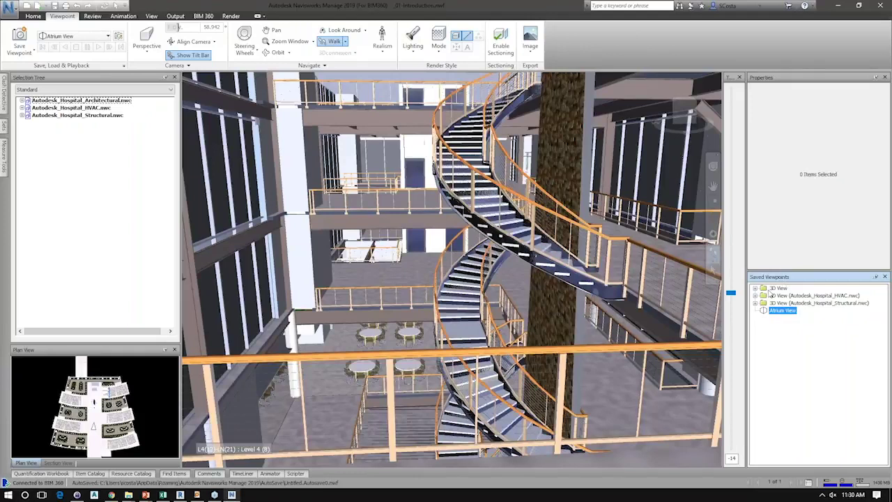
left_click(756, 288)
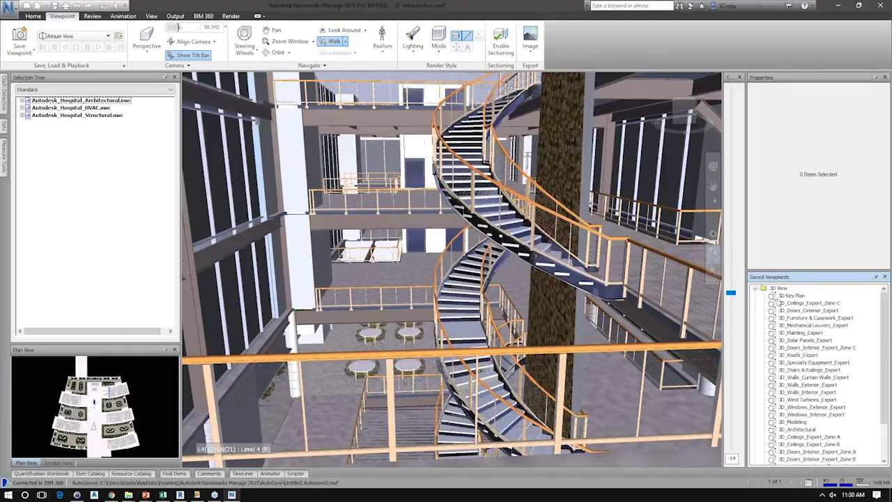
left_click(755, 288)
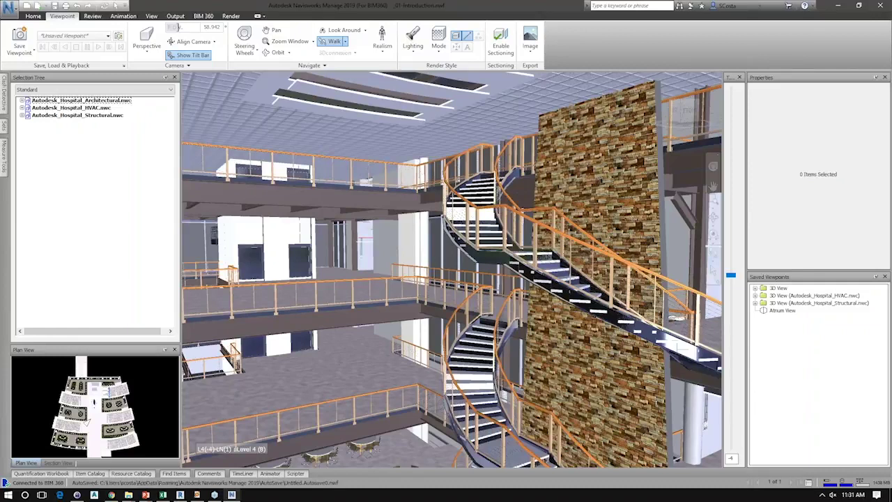
- Enable Screen Space Ambient Occlusion and the High Resolution image library in the Autodesk display options, and inspect the spiral staircase rendering
left_click(438, 44)
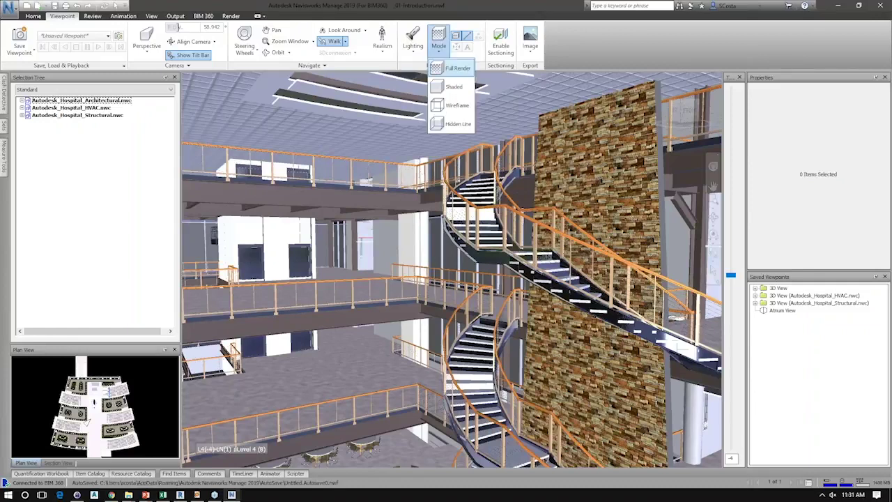
key("Escape")
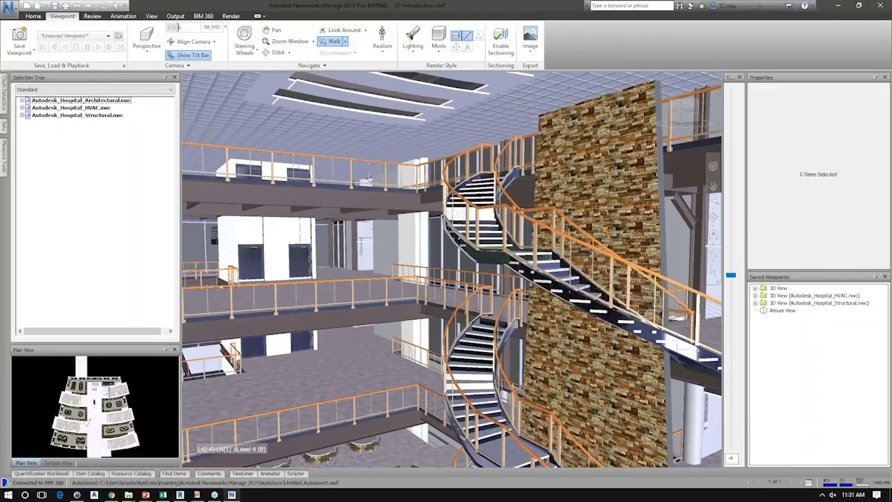
left_click(9, 7)
left_click(128, 207)
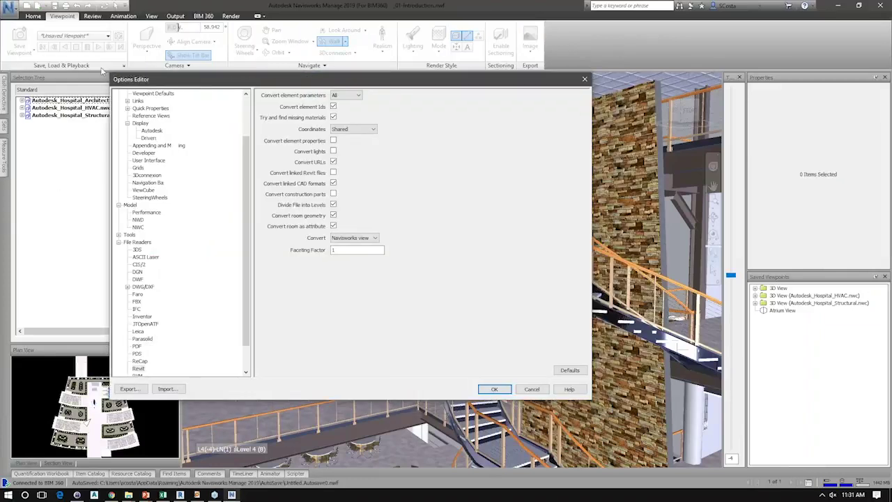
left_click(81, 126)
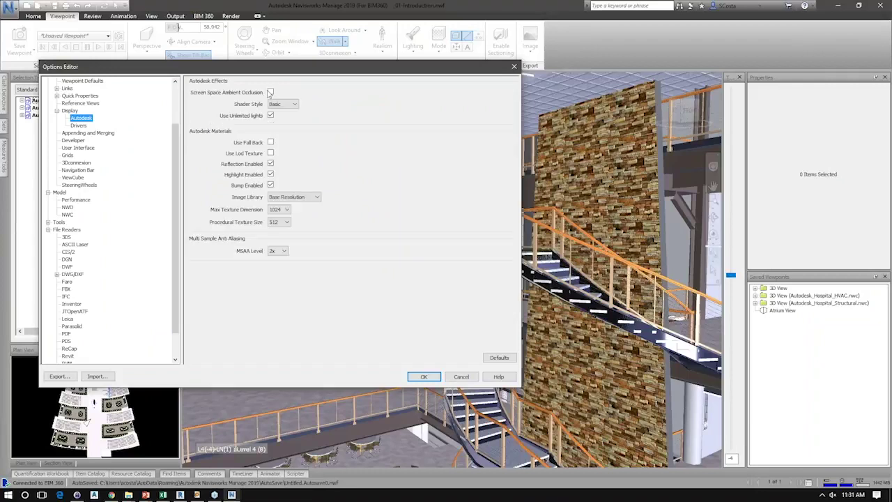
left_click(279, 196)
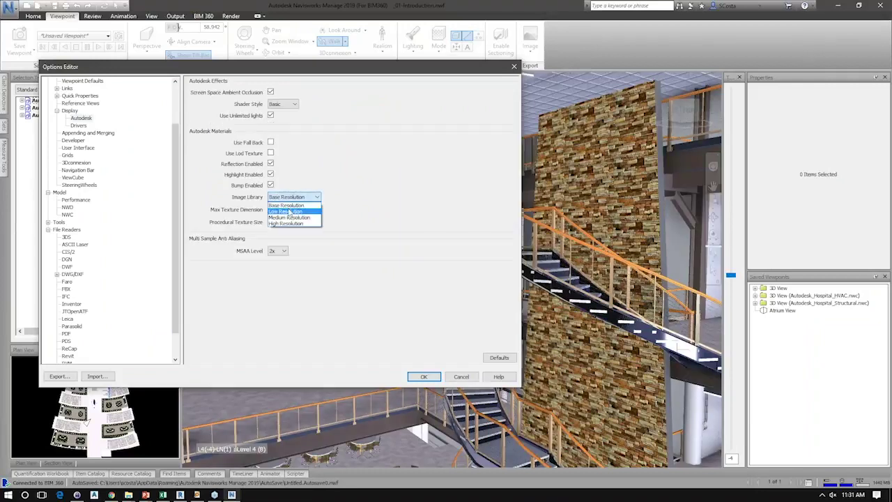
left_click(344, 237)
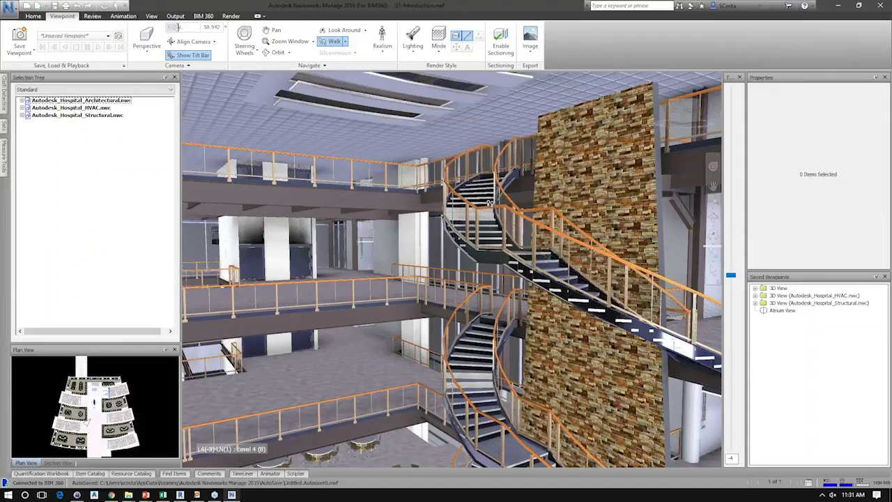
left_click_drag(489, 202, 401, 208)
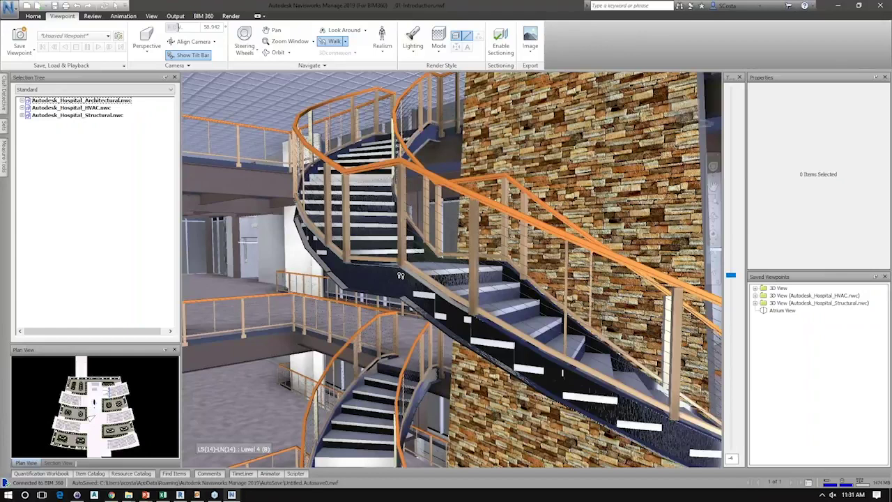
left_click_drag(400, 275, 650, 282)
- Turn off Screen Space Ambient Occlusion and set the image library to Base Resolution in the Autodesk display options
left_click(10, 9)
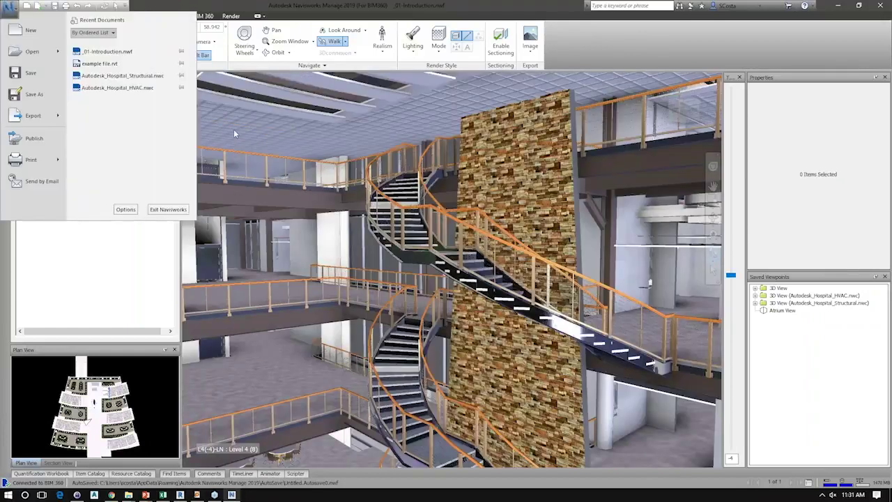
left_click(125, 209)
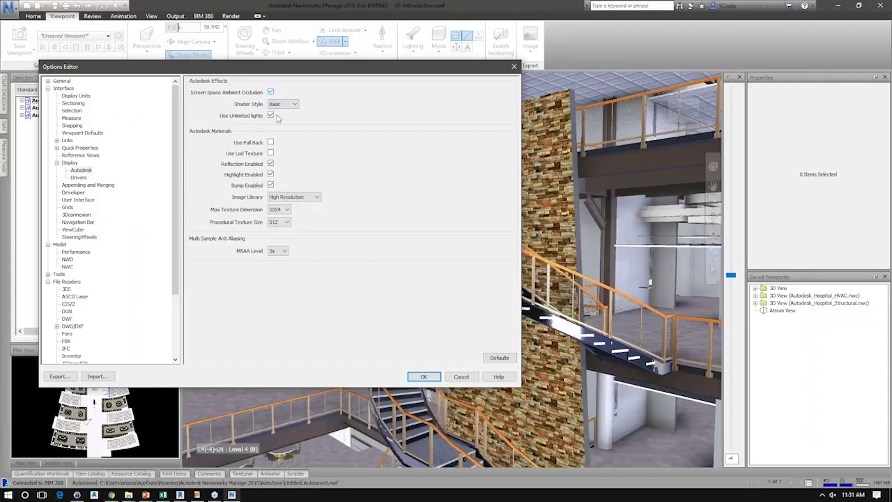
left_click(271, 92)
left_click(281, 197)
left_click(287, 207)
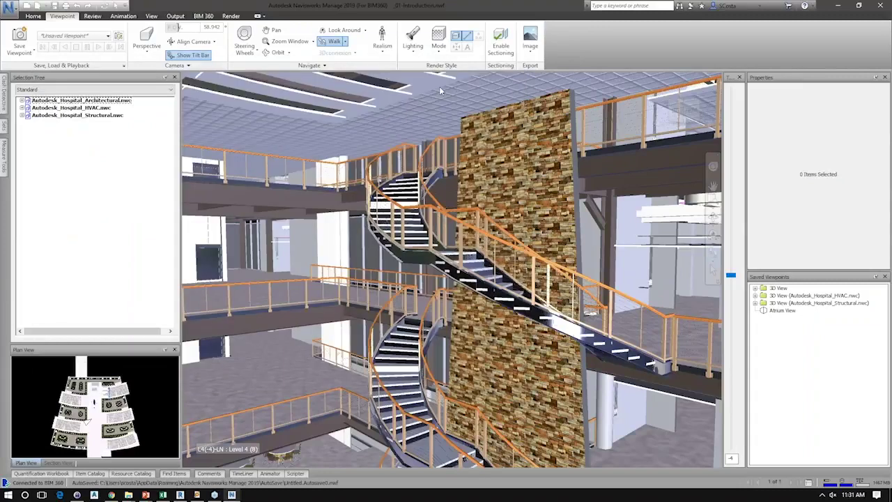
- Set the render mode to Shaded and look up and down the atrium staircases
left_click(438, 40)
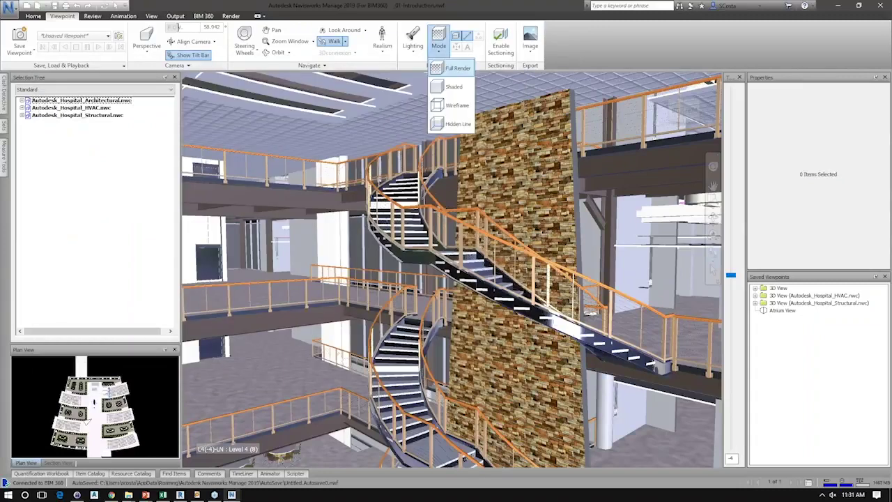
left_click(454, 86)
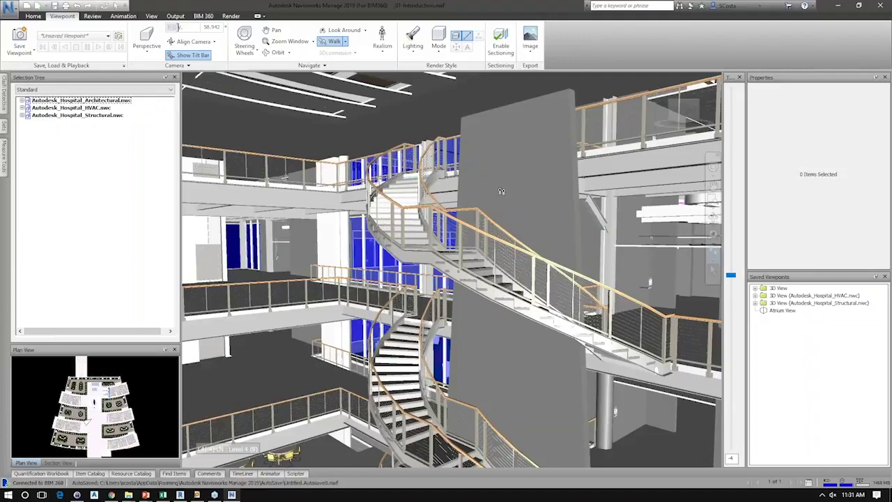
left_click_drag(501, 191, 445, 258)
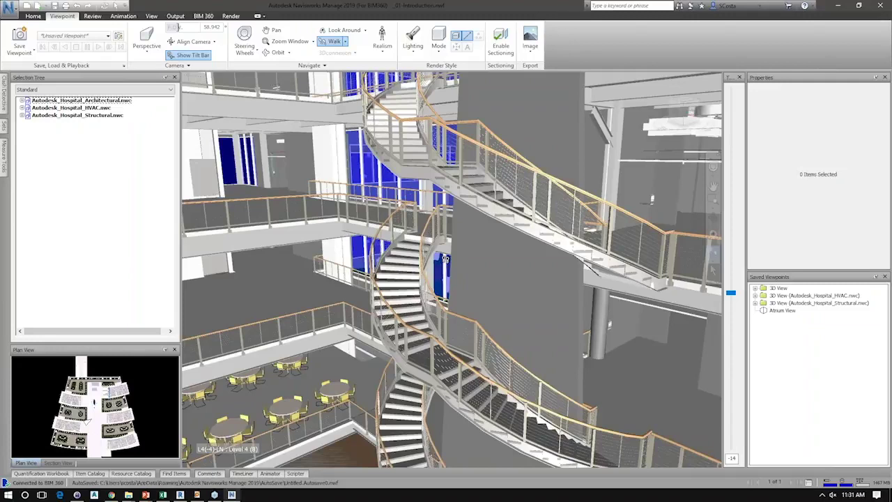
left_click_drag(444, 258, 457, 208)
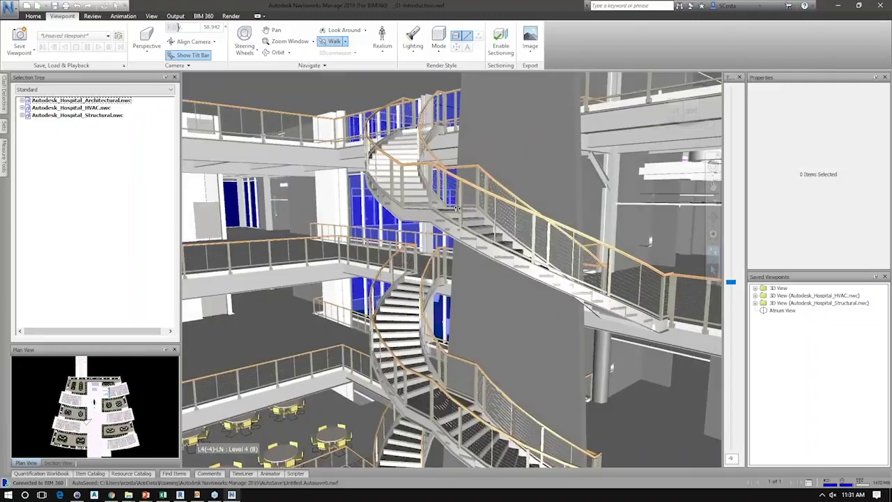
- Try Full Lights on the shaded atrium view and switch the lighting back to Head Light
left_click(413, 40)
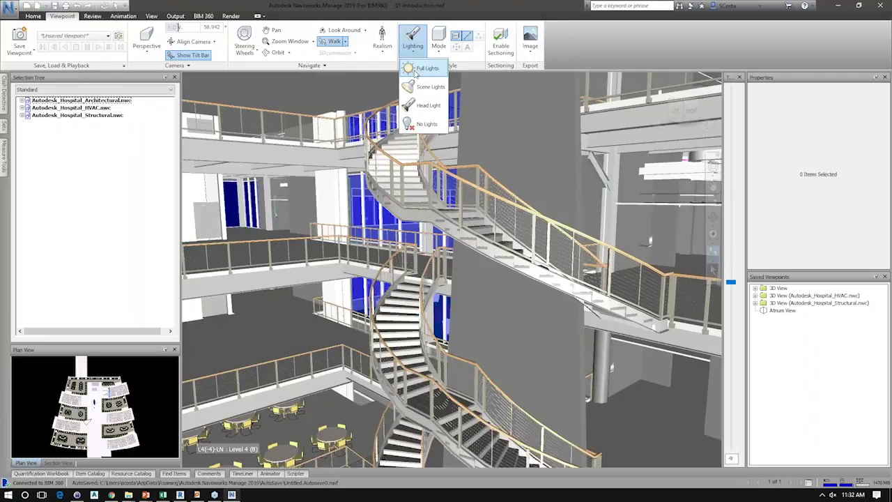
left_click(423, 69)
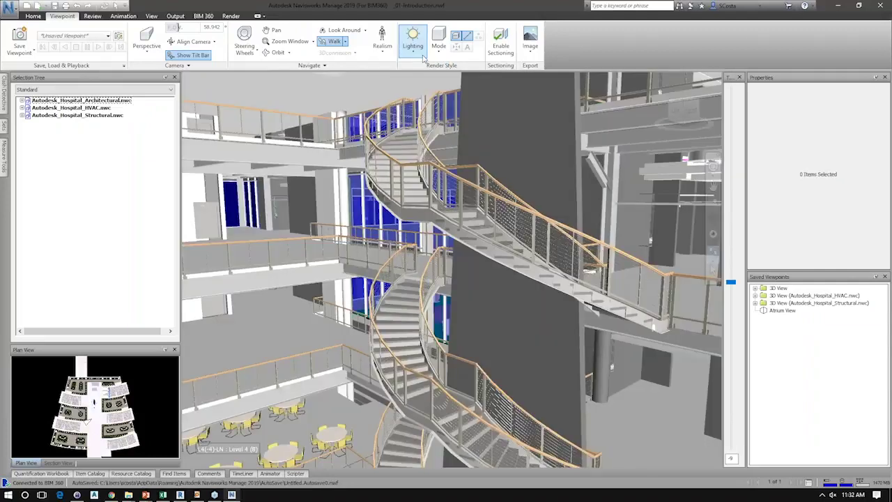
left_click(421, 55)
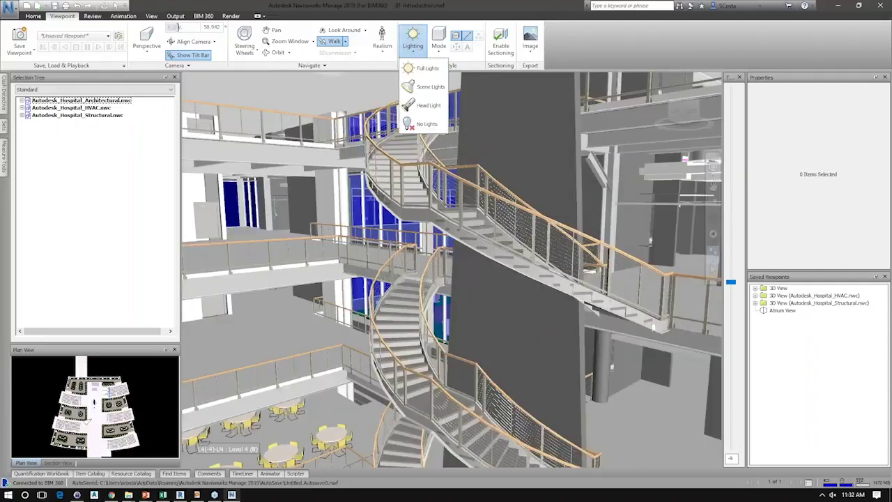
left_click(428, 105)
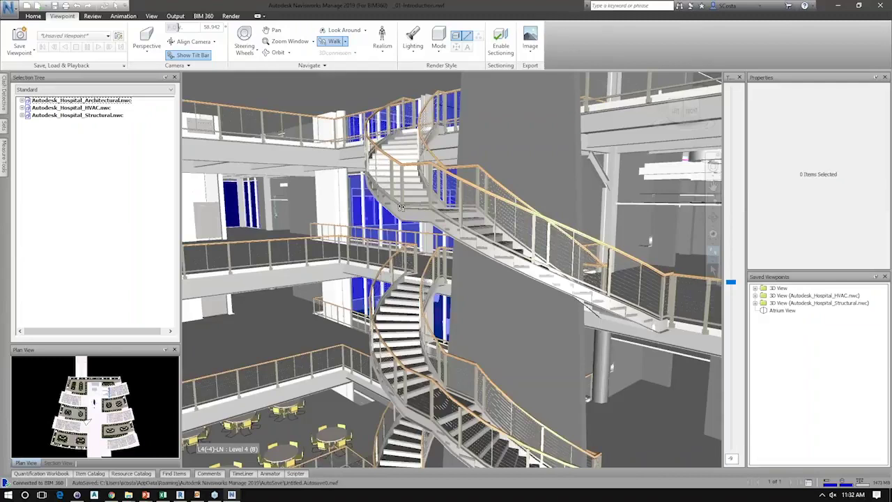
- Look around the spiral staircases, back out to view the whole hospital exterior, and leave Walk mode
left_click_drag(400, 208, 505, 253)
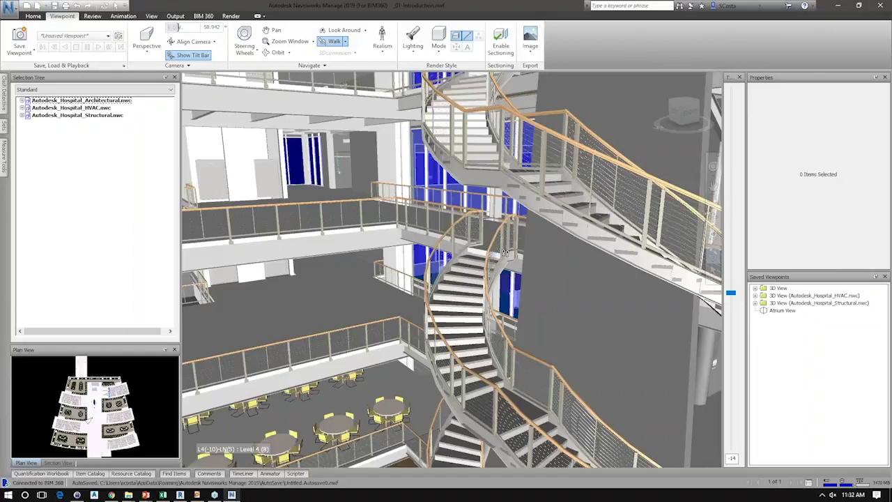
left_click_drag(505, 253, 521, 187)
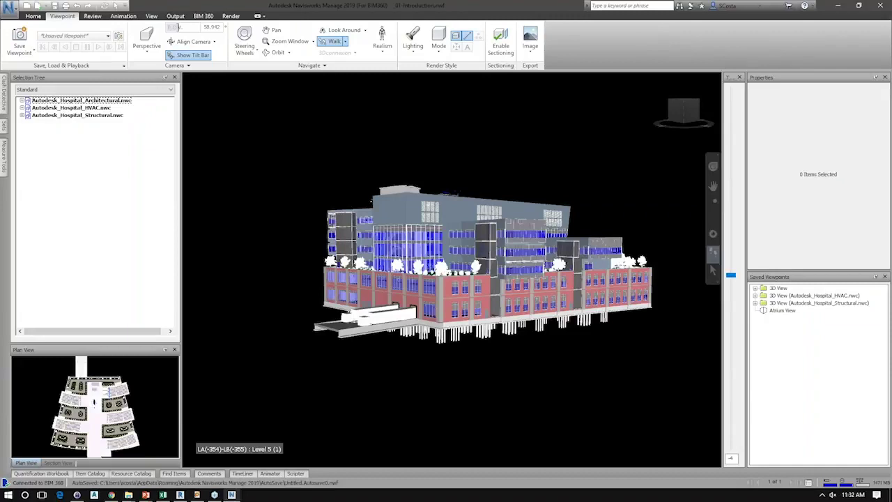
key("Escape")
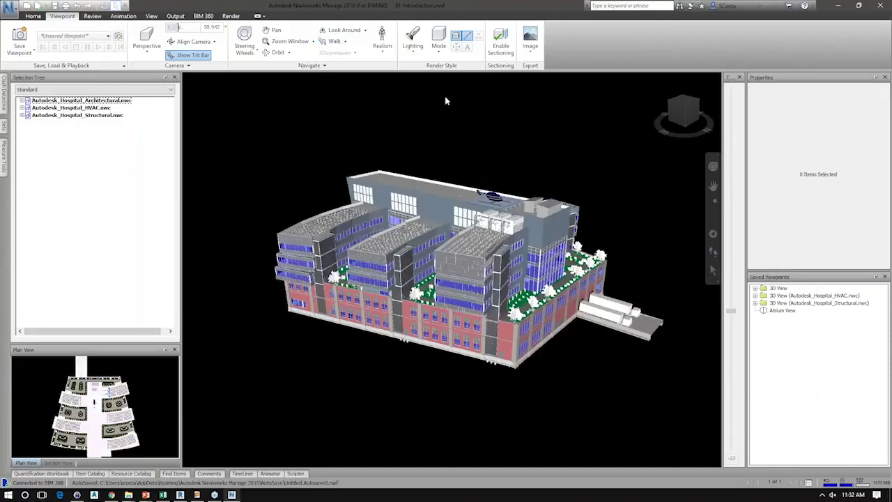
- Enable sectioning with the top-aligned plane 1 and move the plane up and down to cut through the hospital's upper floors
left_click(501, 41)
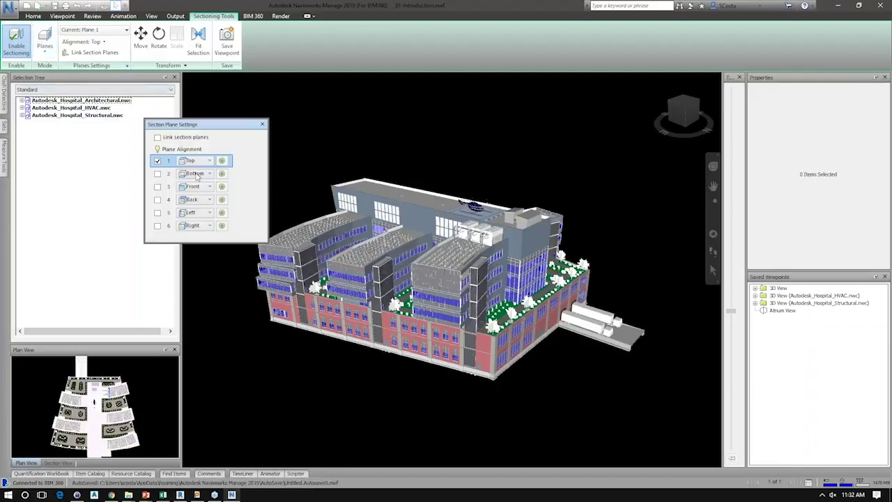
left_click(140, 38)
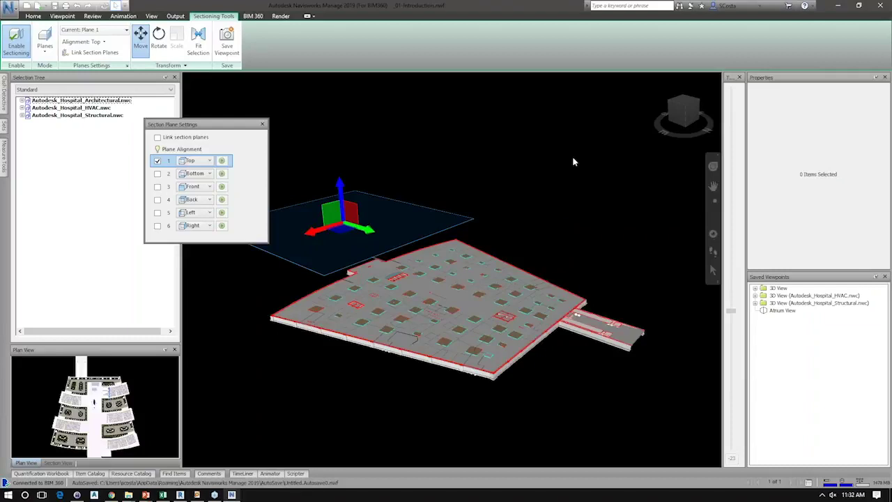
left_click_drag(337, 249, 335, 167)
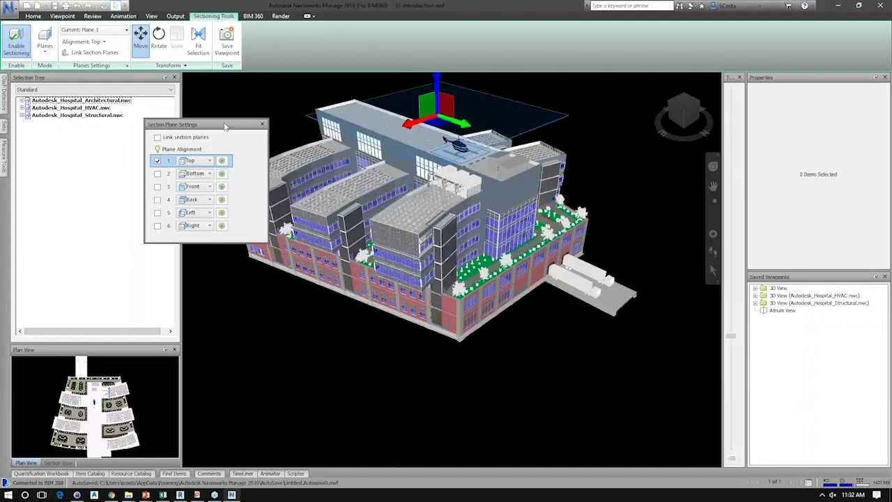
left_click_drag(225, 126, 225, 125)
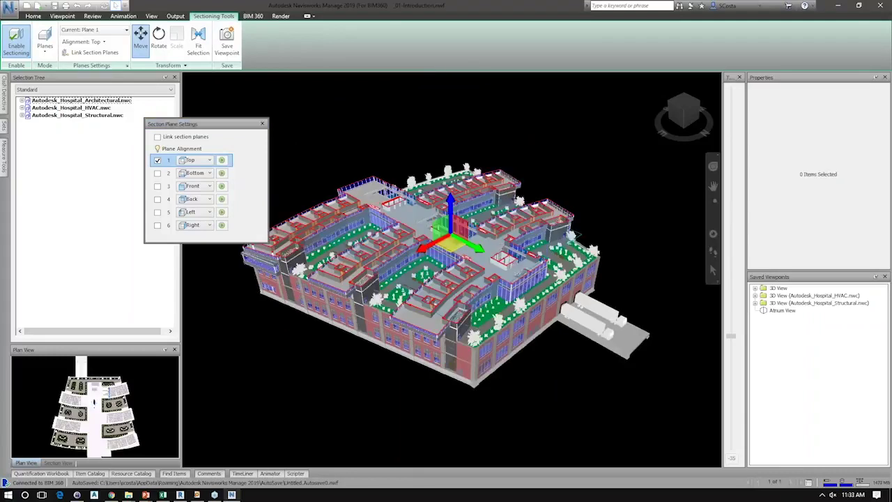
scroll(449, 244, "up", 3)
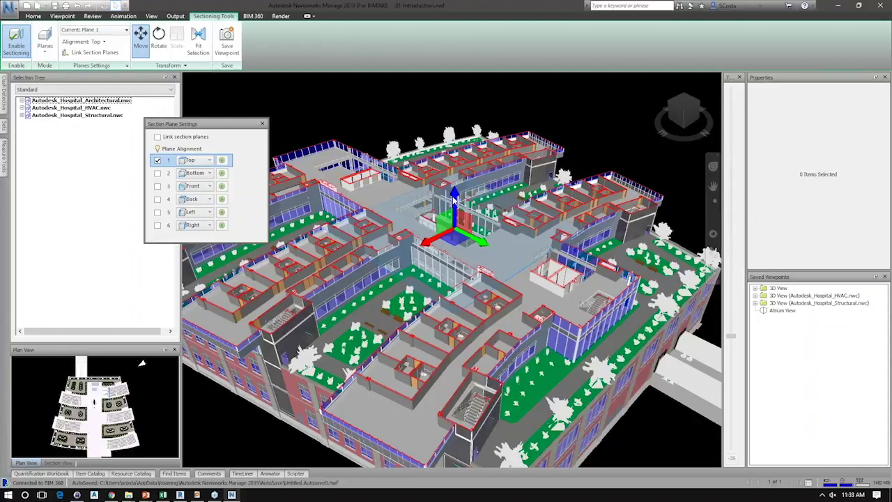
left_click_drag(453, 198, 453, 127)
left_click_drag(453, 126, 431, 192)
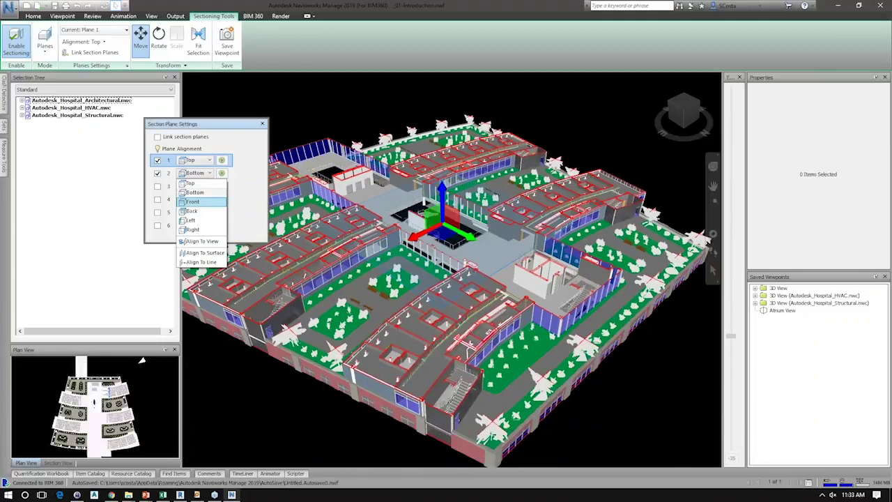
- Try the Front alignment for section plane 2, change it to Back, and make plane 2 current to view the cut side
left_click(193, 201)
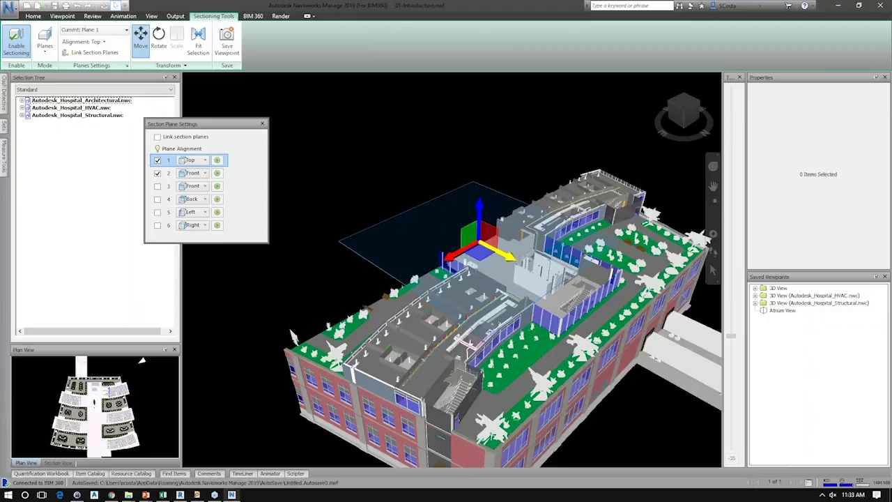
left_click(204, 173)
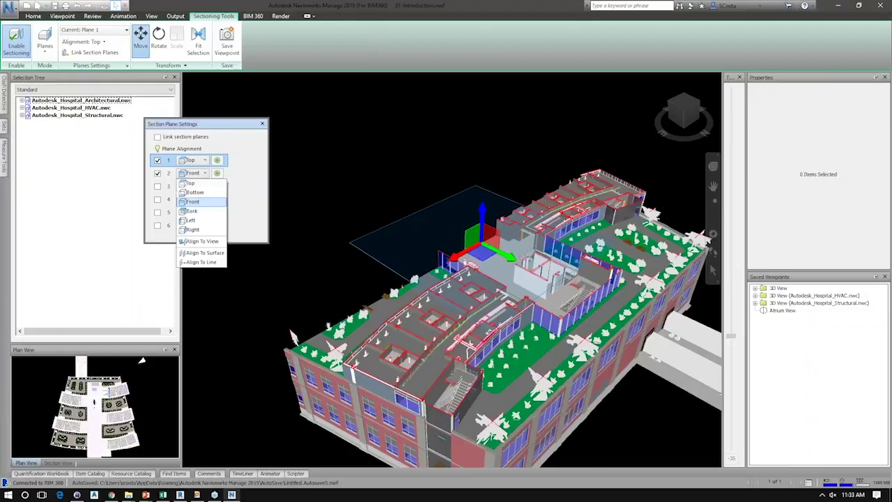
left_click(191, 211)
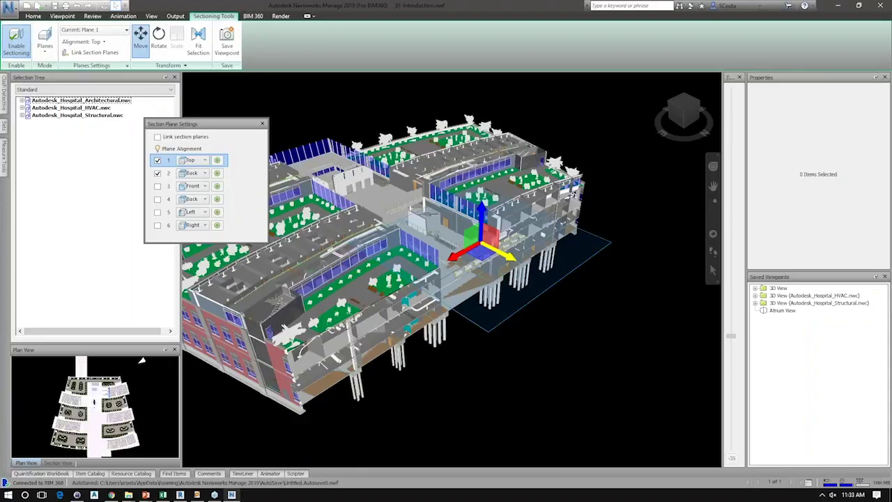
left_click(168, 173)
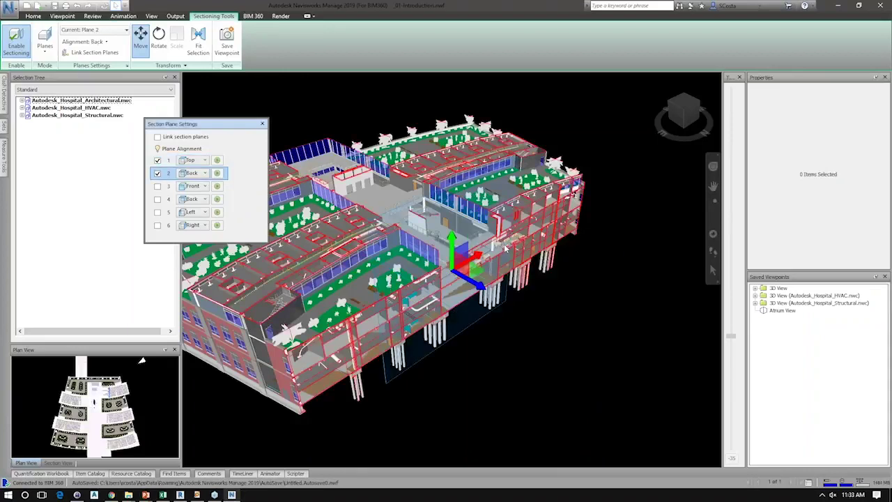
middle_click_drag(505, 248, 601, 239, "shift")
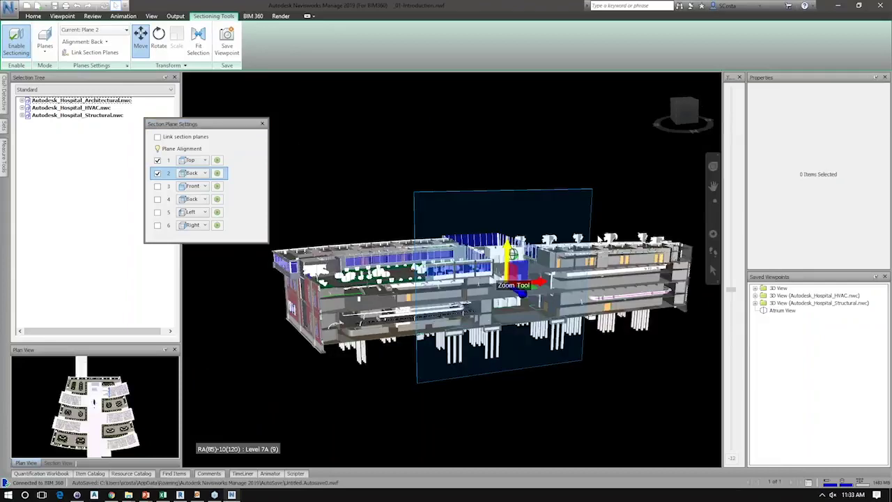
- Change the sectioning mode to Box and use Scale to resize the section box around part of the building
scroll(599, 239, "up", 5)
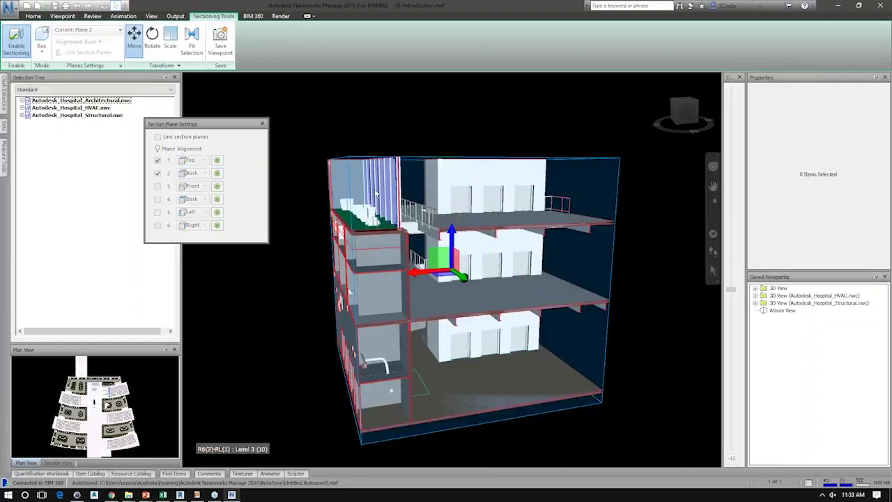
scroll(375, 193, "down", 3)
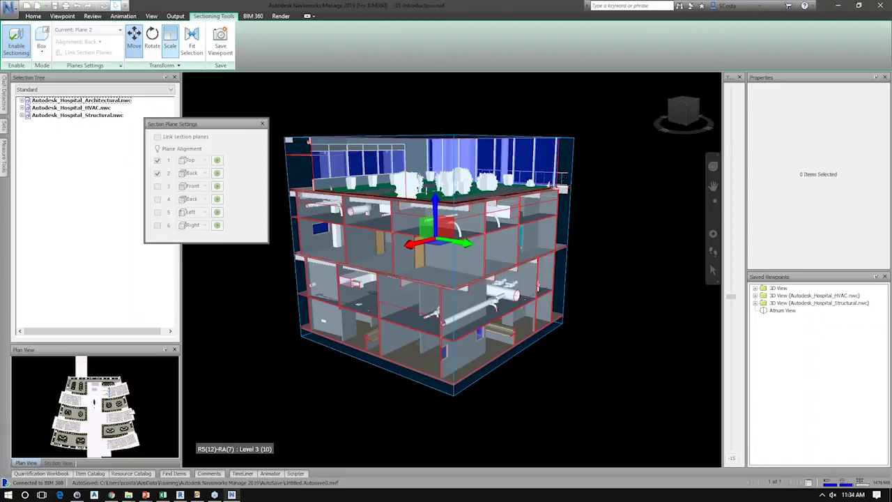
left_click(170, 39)
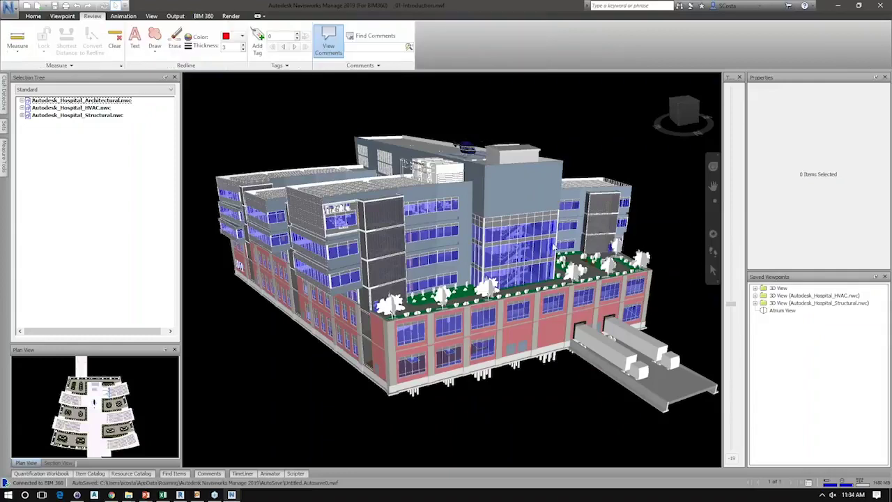
- Open the Options Editor, check the Autodesk display settings, and accept them
middle_click_drag(556, 248, 630, 265, "shift")
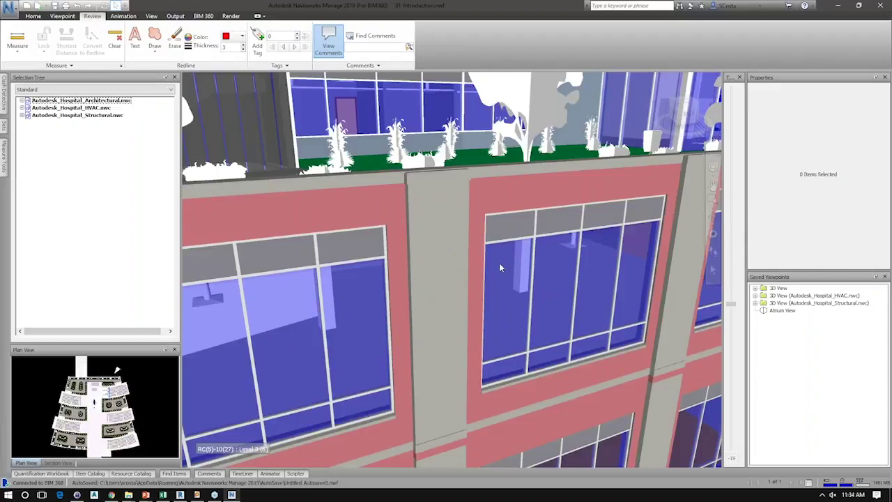
middle_click_drag(499, 264, 630, 313)
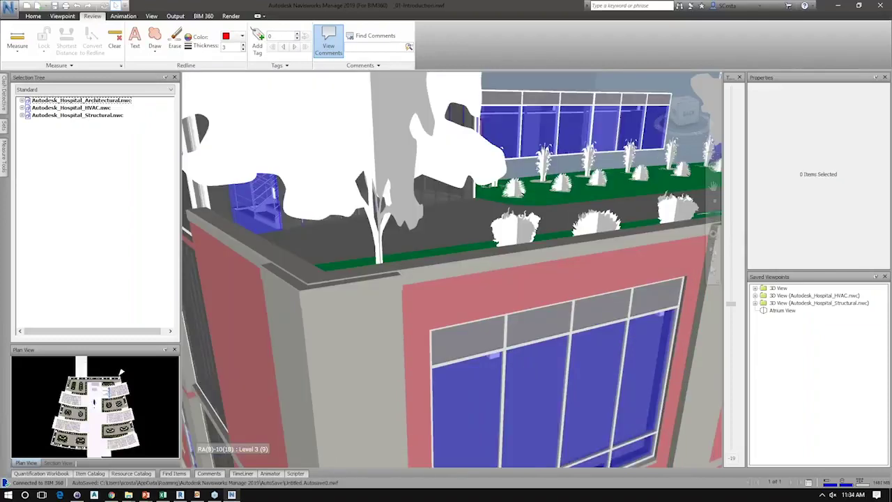
left_click(10, 7)
left_click(125, 209)
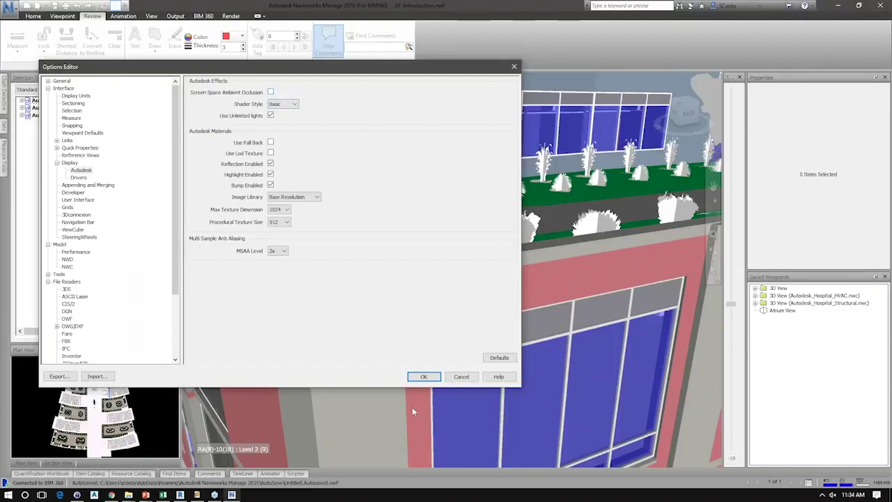
left_click(423, 377)
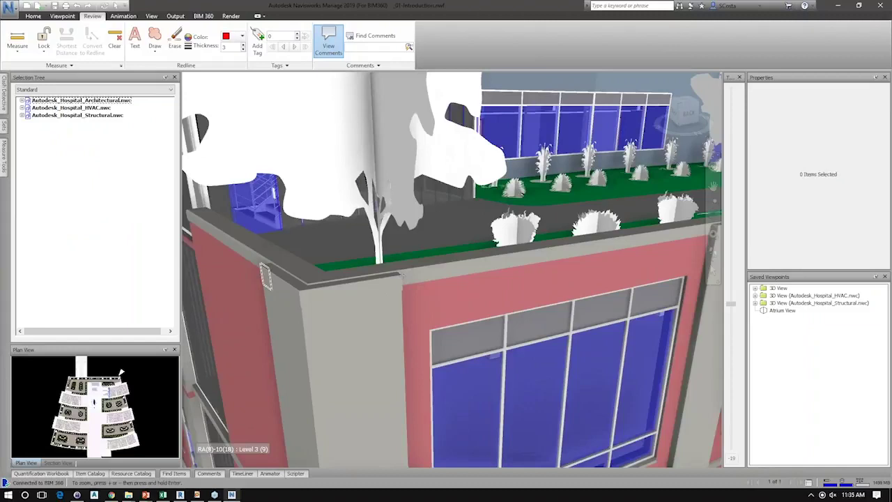
- Measure the corner pilaster's top edge, and use Point to Multiple Points to measure both top edges from their shared corner
left_click(299, 293)
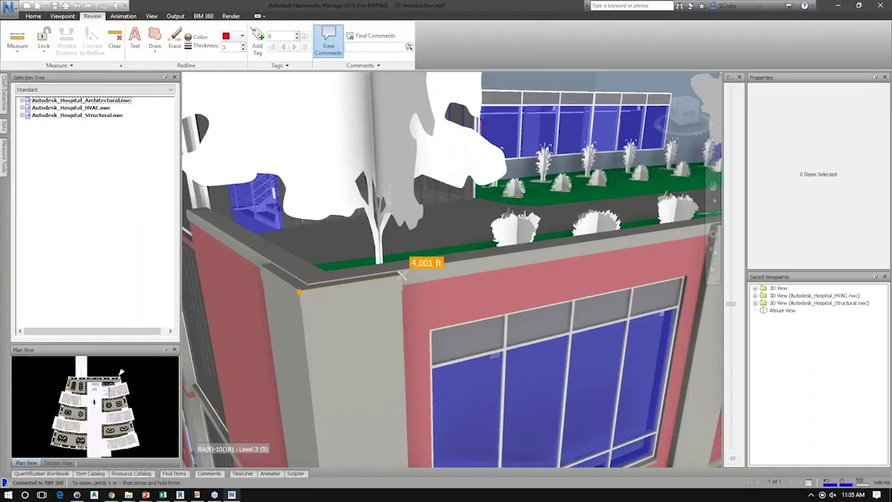
left_click(403, 276)
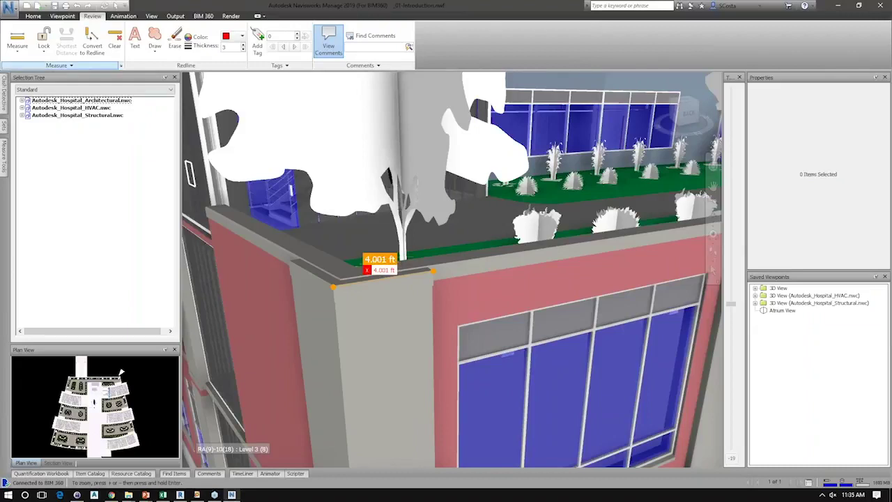
left_click(333, 286)
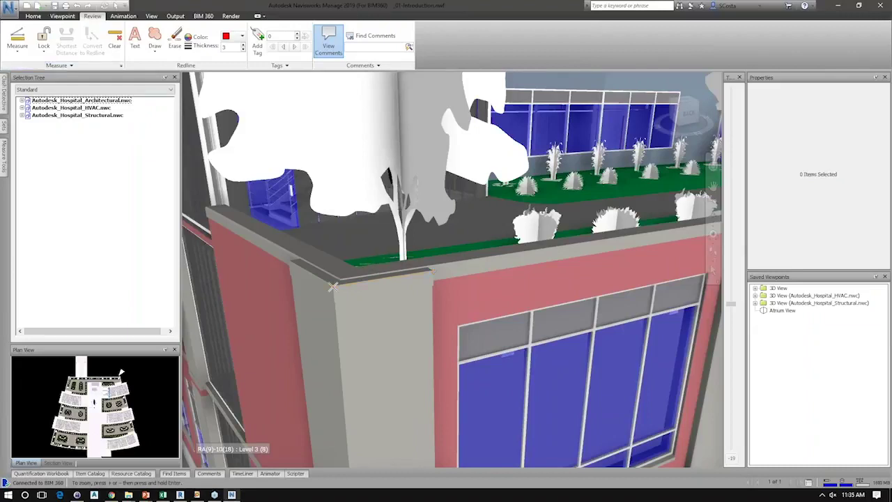
left_click(432, 270)
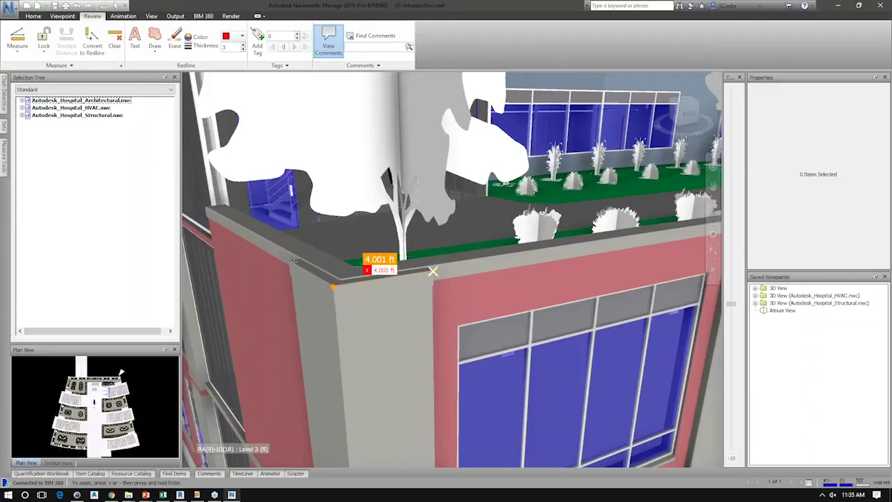
left_click(294, 261)
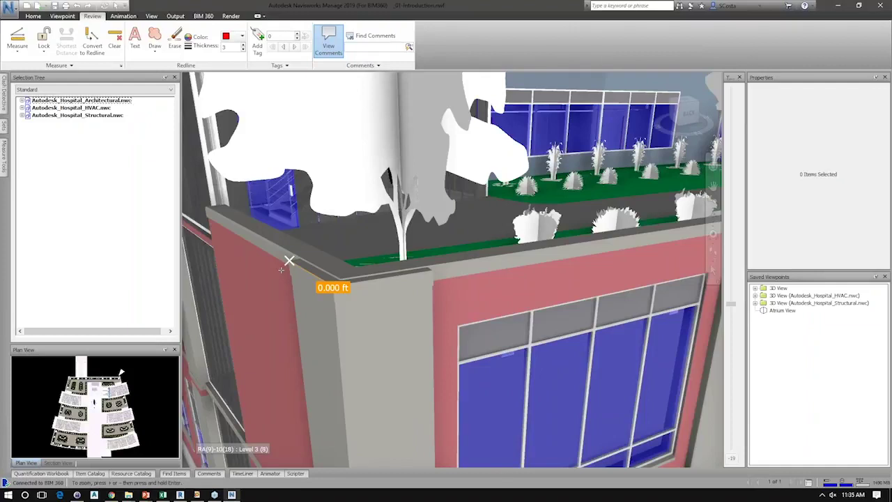
left_click(289, 262)
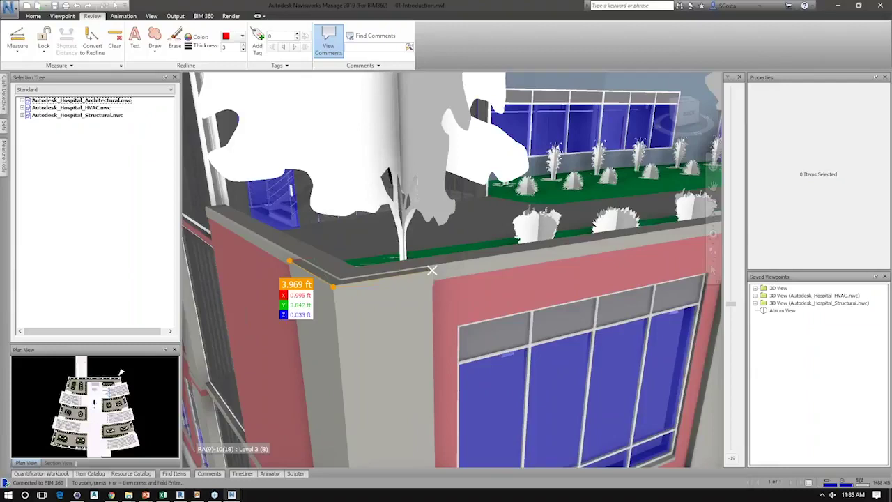
- Measure the combined length of both top edges of the corner pilaster with Point Line
left_click(17, 49)
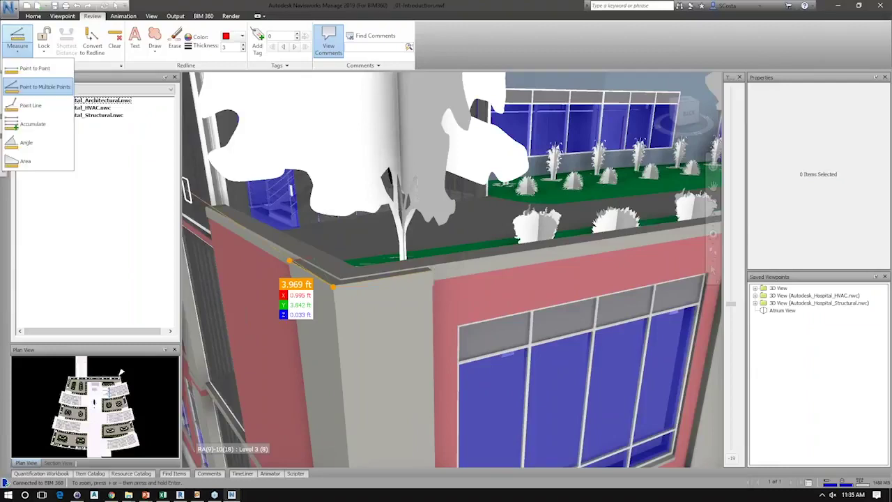
left_click(45, 86)
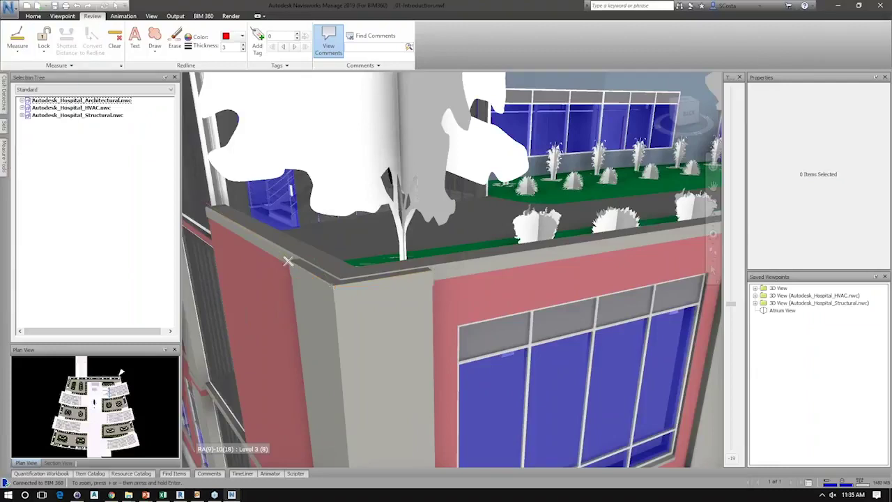
left_click(287, 261)
left_click(332, 286)
left_click(432, 270)
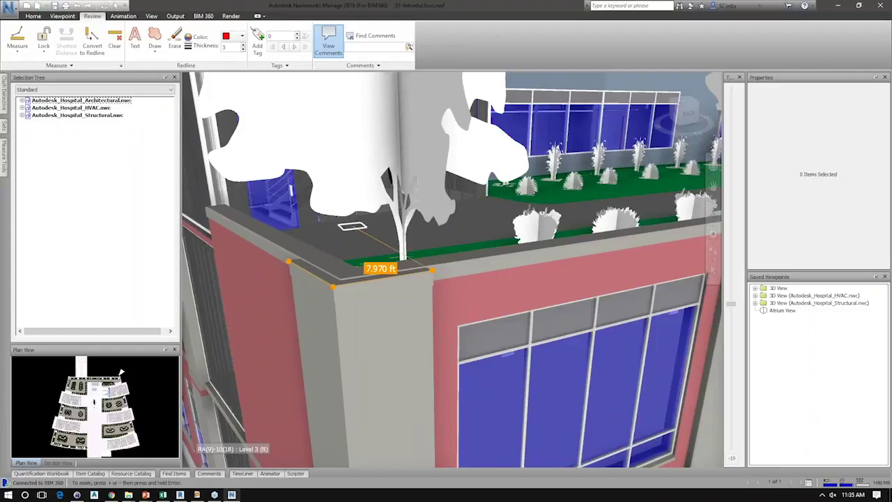
- Use Accumulate to add up the heights of the upper corner window's outer frame edge and its first mullion
left_click(17, 46)
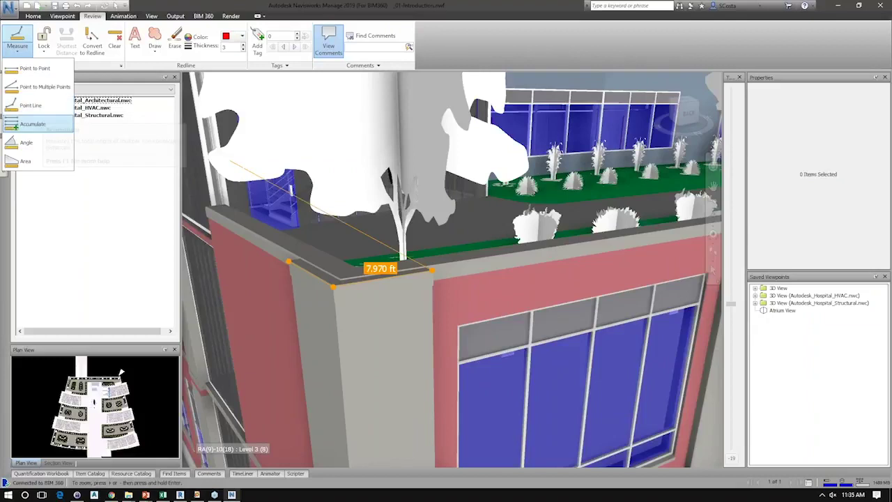
left_click(27, 124)
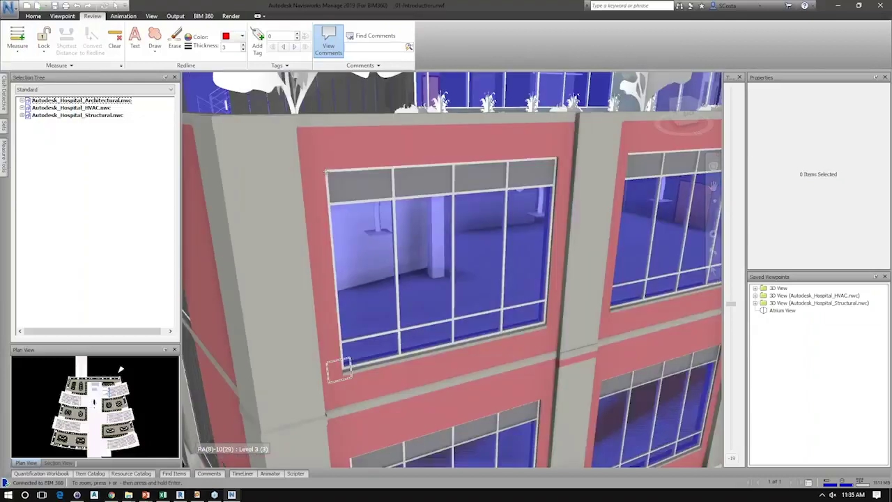
left_click(341, 367)
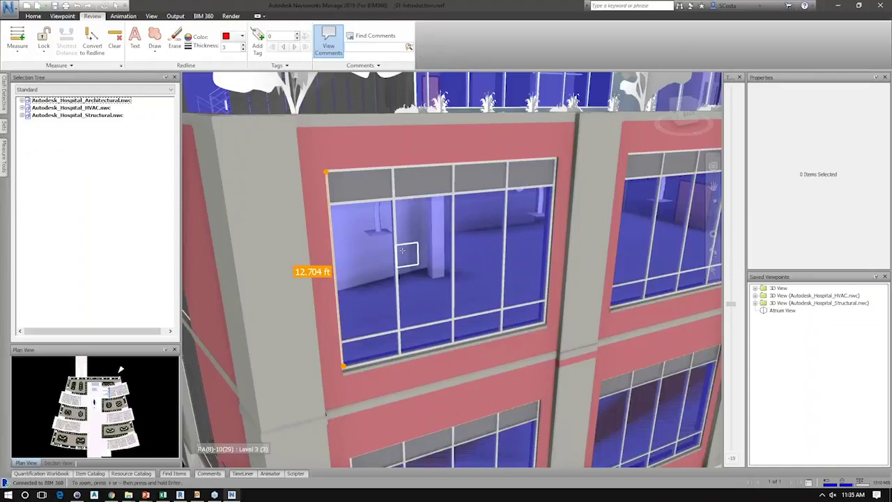
left_click(401, 354)
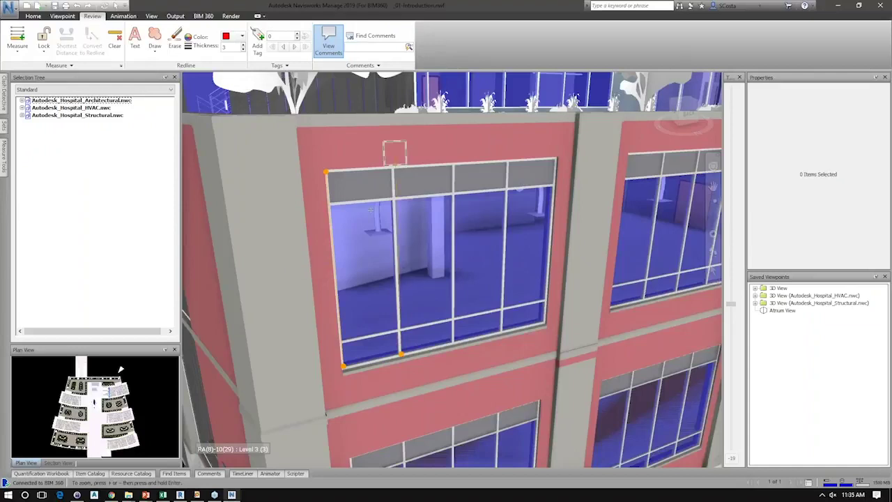
left_click(394, 152)
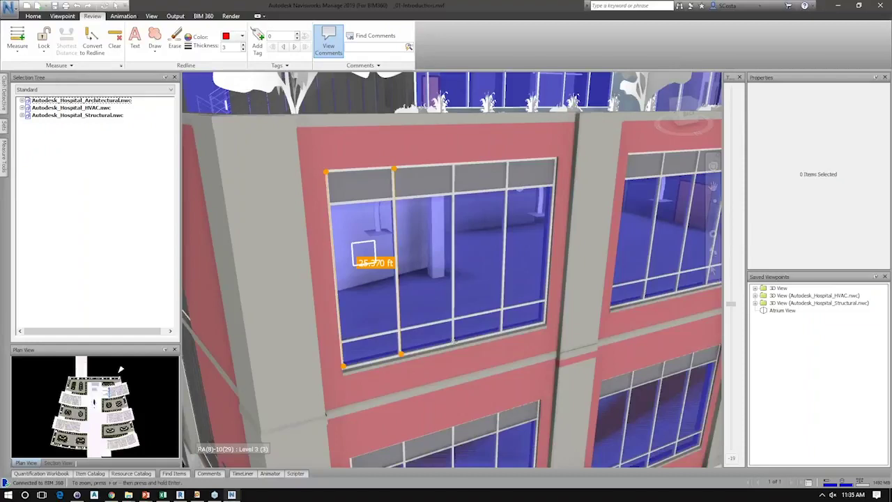
- Add the height of the upper corner window's second mullion to the accumulated measurement
left_click(452, 340)
left_click(454, 165)
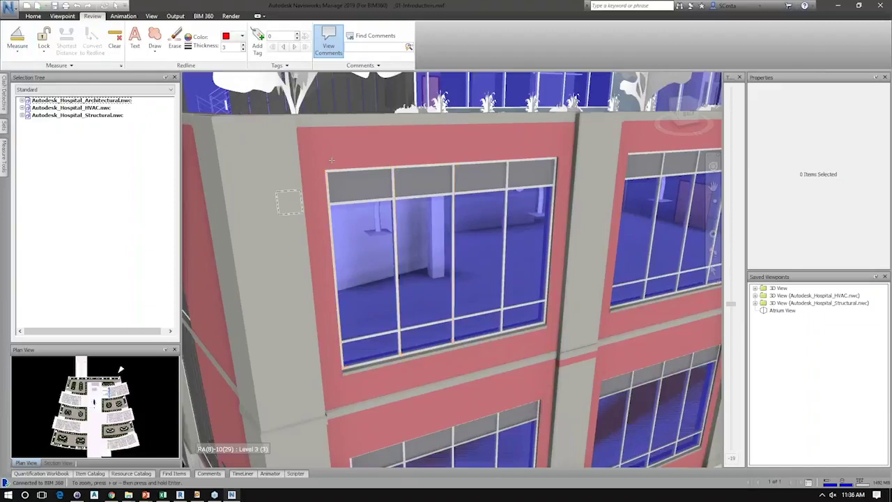
- Measure the angle between the two top edges of the corner pilaster, using their shared corner as the vertex
middle_click_drag(331, 160, 257, 165, "shift")
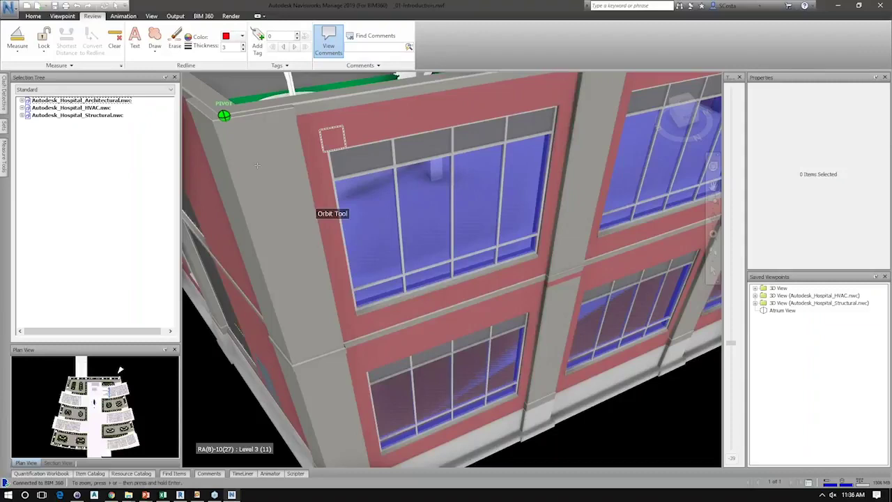
middle_click_drag(257, 165, 257, 166, "shift")
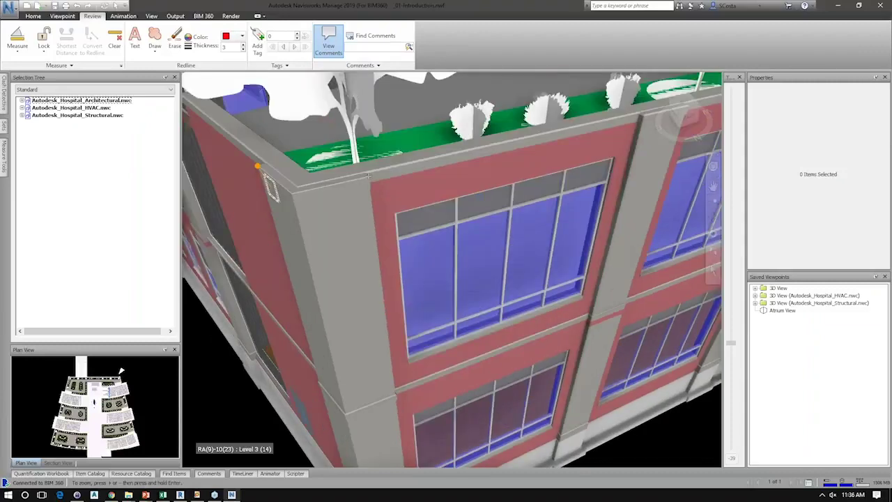
left_click(294, 194)
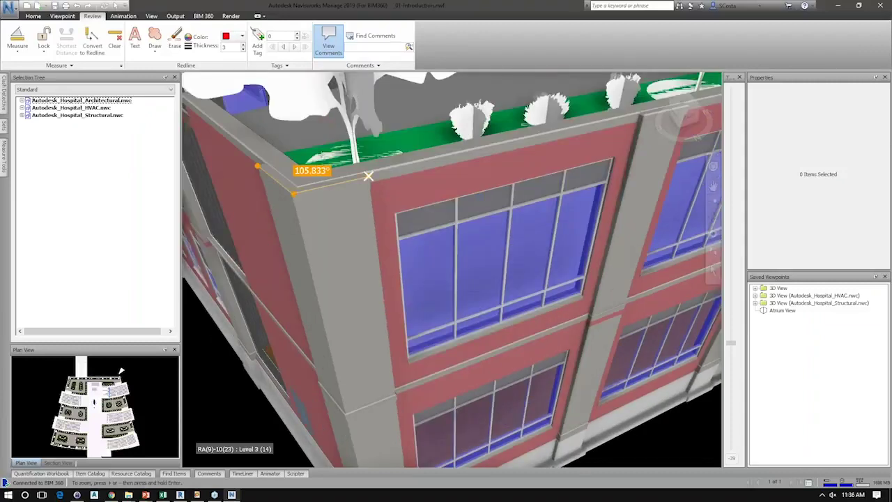
scroll(368, 176, "up", 2)
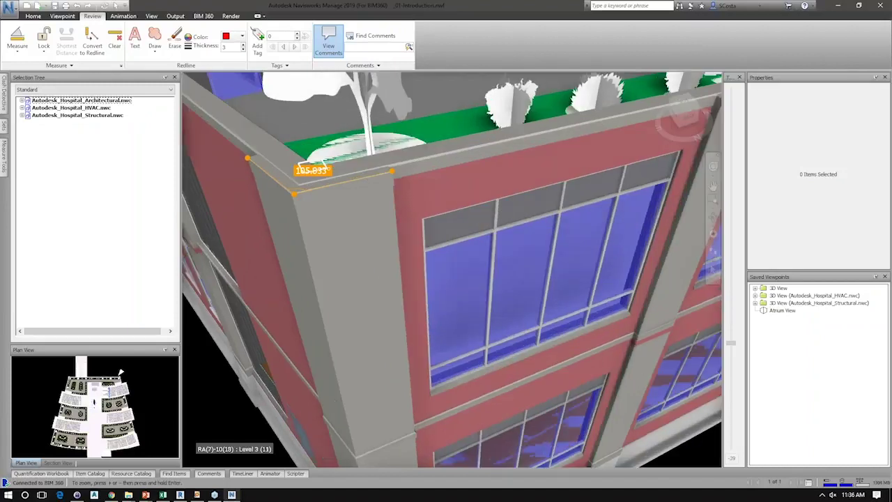
scroll(312, 168, "down", 1)
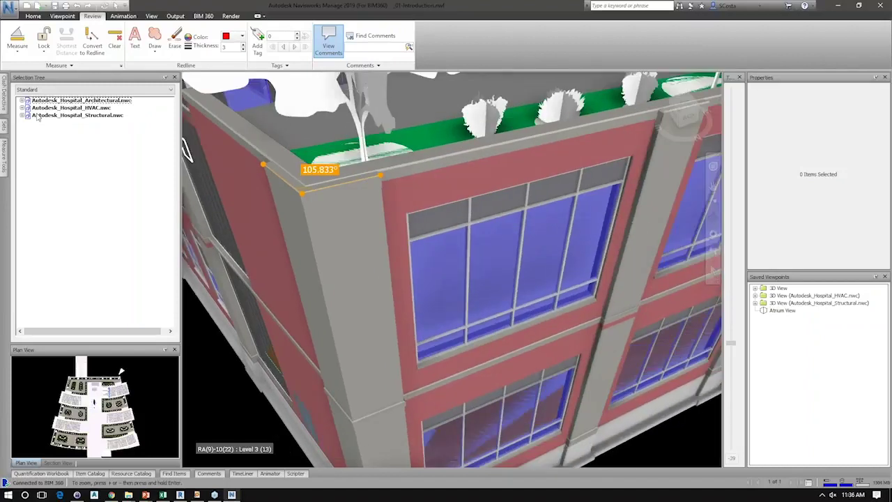
- Show the available measuring tools to choose another measurement type
left_click(17, 47)
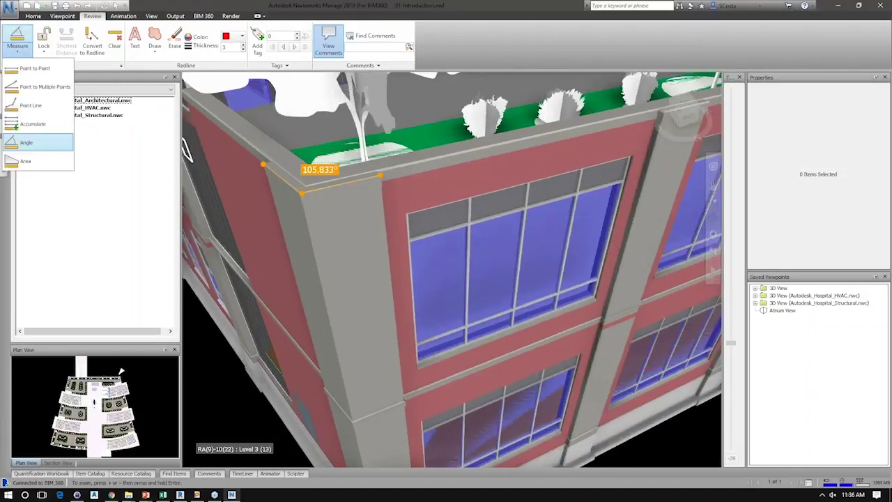
- Measure the area of the L-shaped parapet cap at the building's roof corner with the Area measure tool
left_click(27, 142)
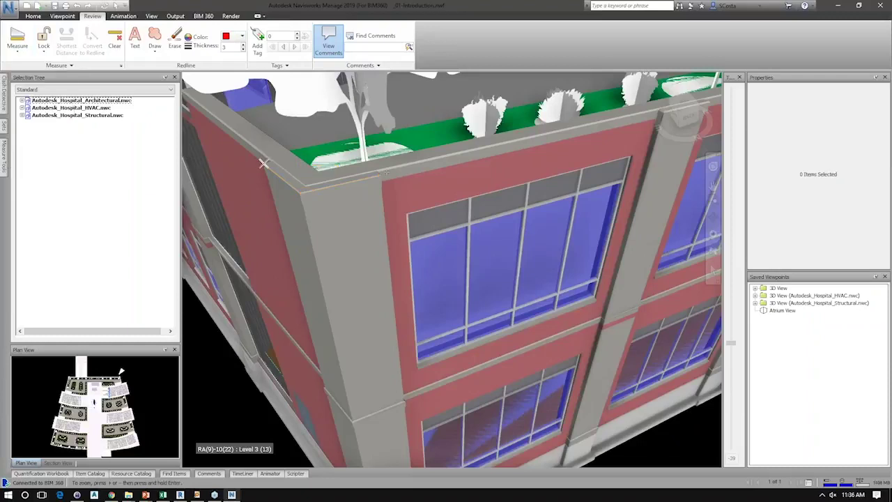
left_click(386, 173)
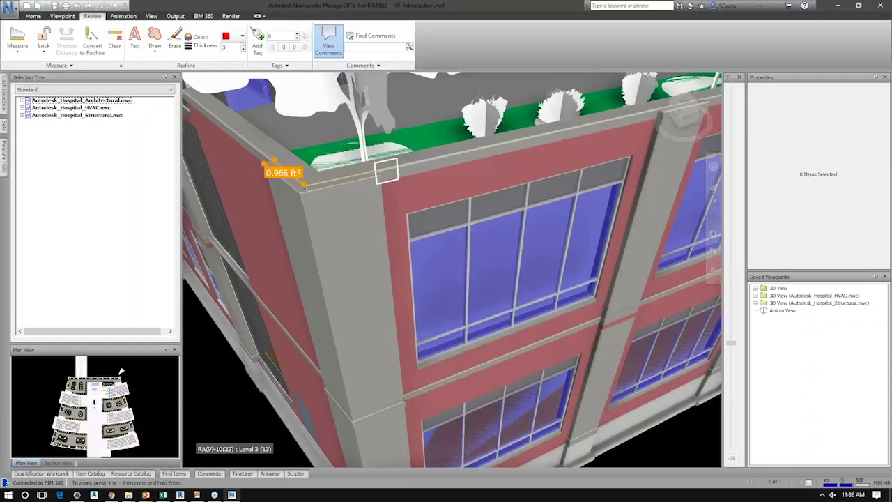
left_click(386, 172)
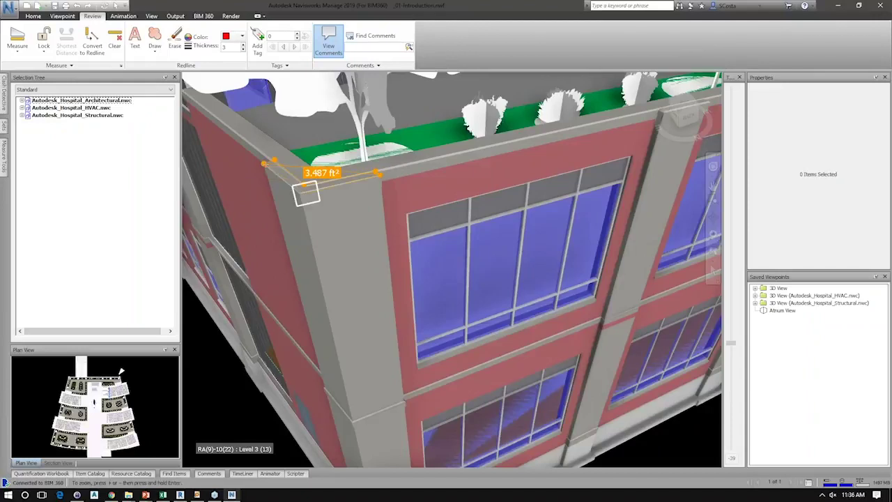
left_click(301, 192)
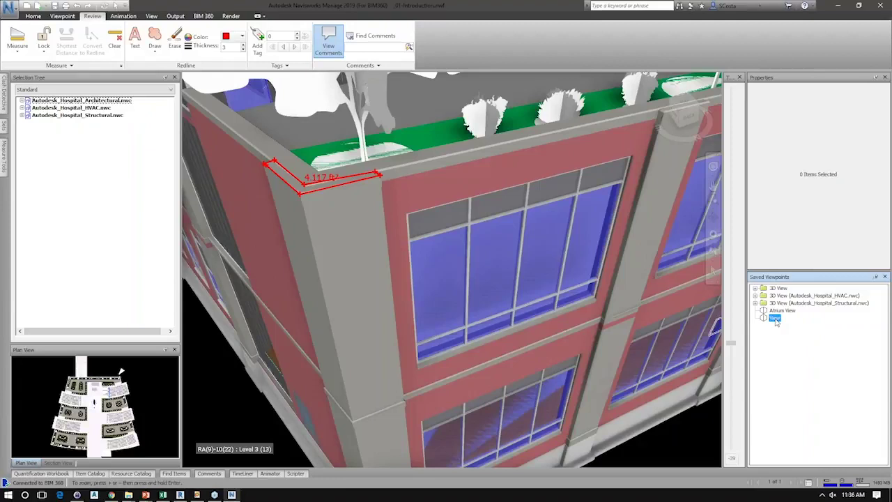
- Name the new saved viewpoint "Rdline Edit for Annotation"
type("Redline")
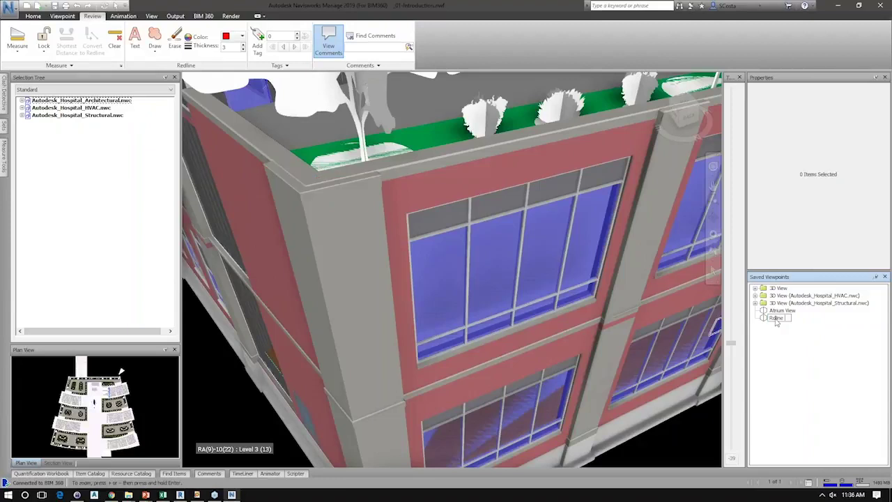
type(" Edit for Annotation")
key("Return")
- Shift the camera off the saved viewpoint, and recall Rdline Edit for Annotation to bring back its redline
left_click(784, 311)
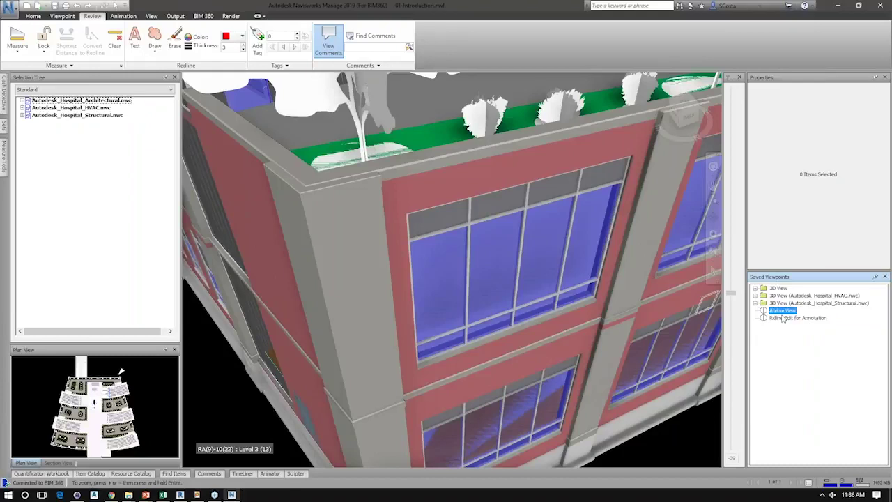
left_click(788, 318)
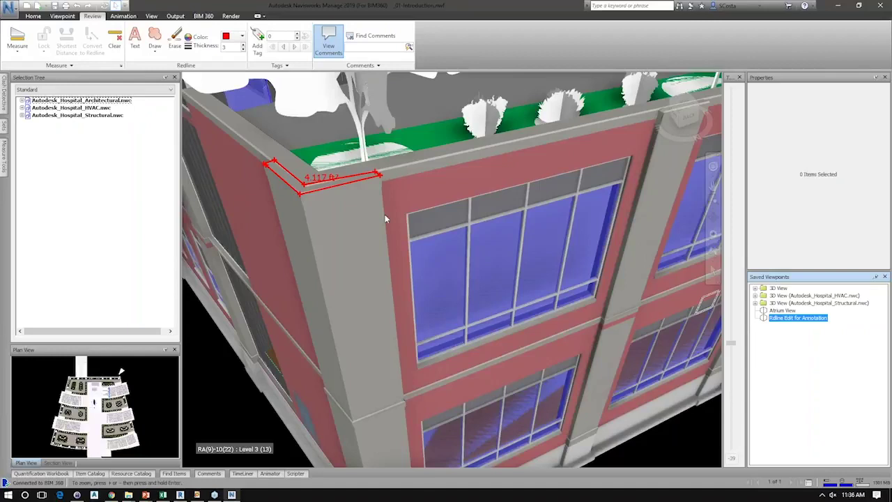
middle_click_drag(385, 214, 446, 171)
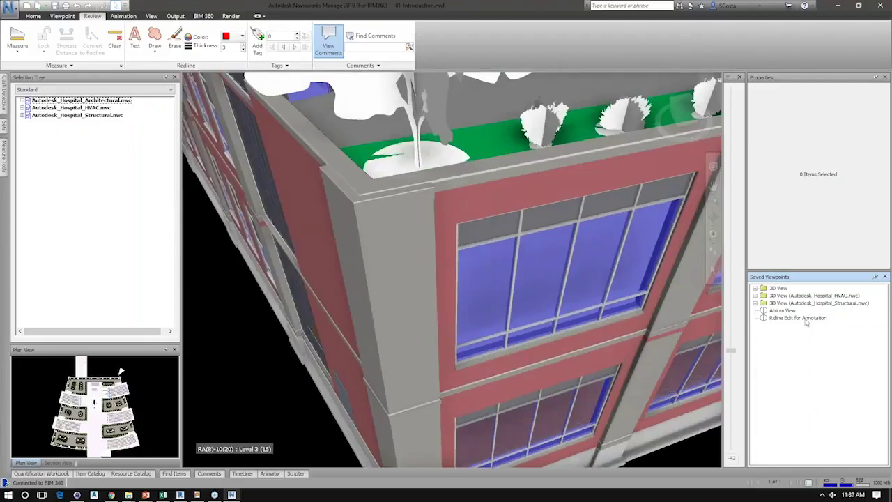
left_click(802, 318)
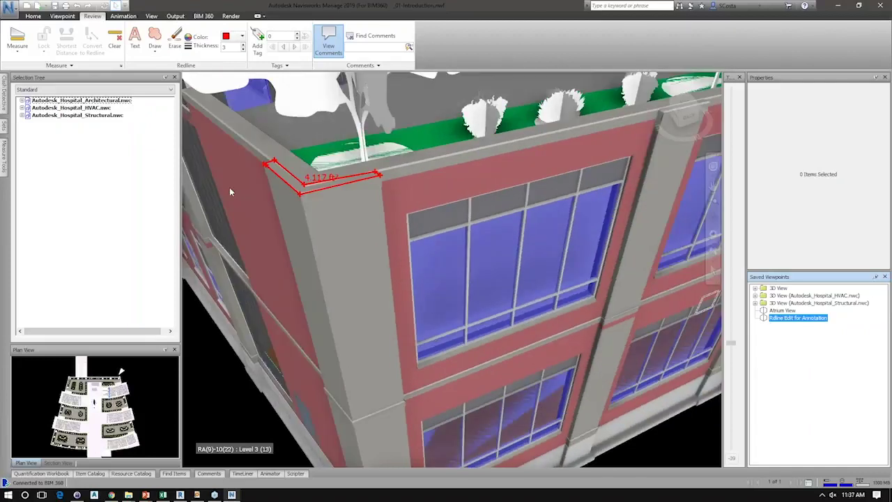
- Add the redline text "THIS IS SOME TEXT" near the area measurement at the building corner
left_click(137, 45)
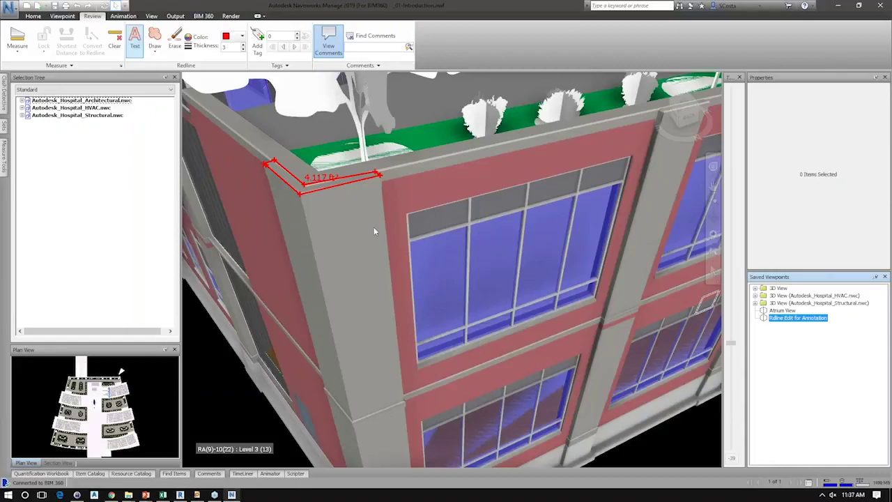
left_click(374, 227)
type("THIS IS SOM")
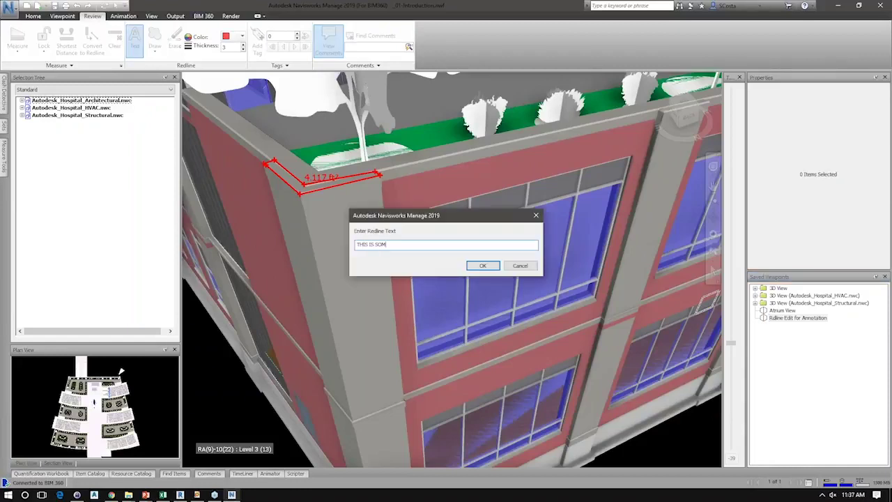
type("E TEXT")
key("Return")
- Move the redline text further below the area measurement and draw a red cloud around both
right_click(333, 200)
left_click(353, 206)
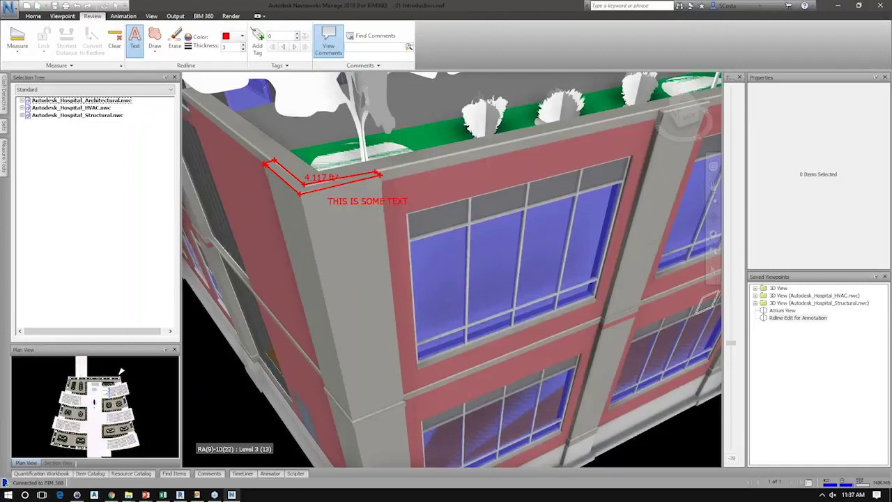
left_click_drag(354, 205, 334, 223)
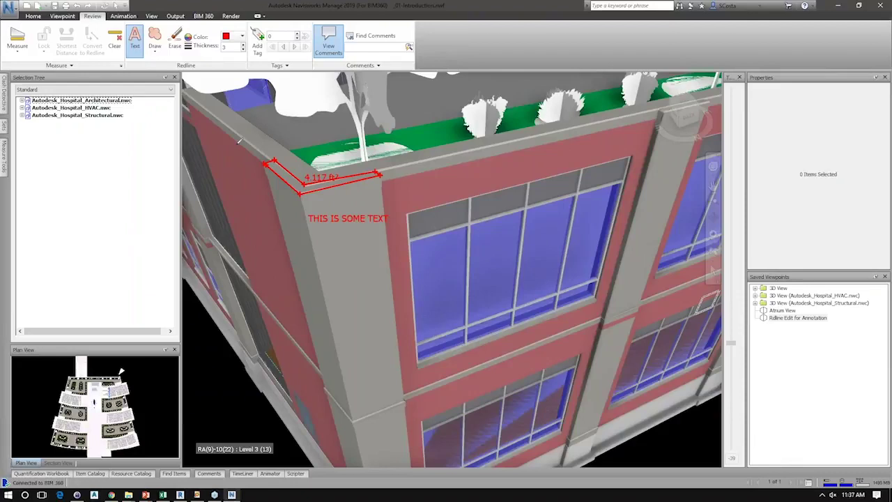
left_click(154, 37)
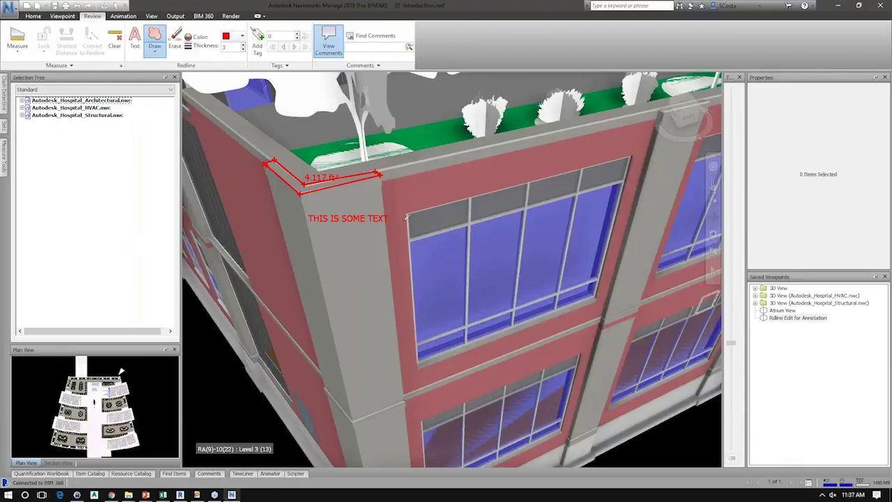
mouse_move(406, 219)
left_mouse_down()
mouse_move(247, 144)
mouse_move(390, 232)
left_mouse_up()
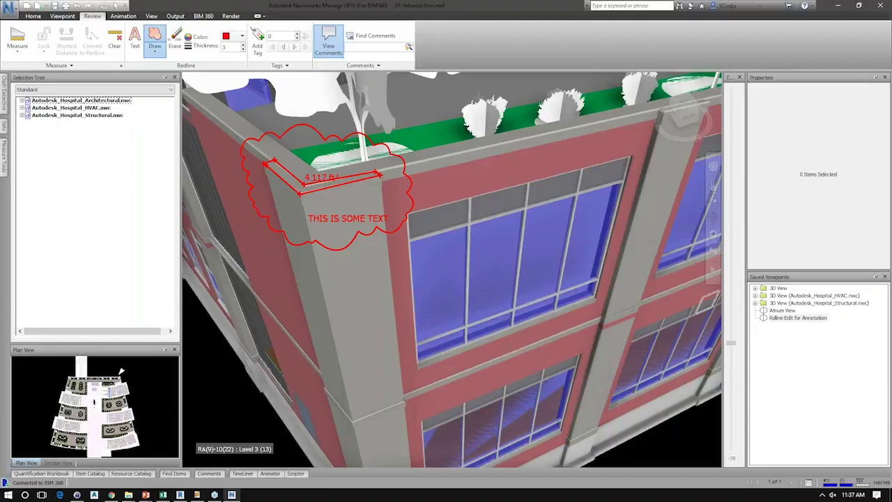
- Hide the architectural and structural models so that only Autodesk_Hospital_HVAC.nwc is displayed
left_click(80, 100)
left_click(78, 115, "ctrl")
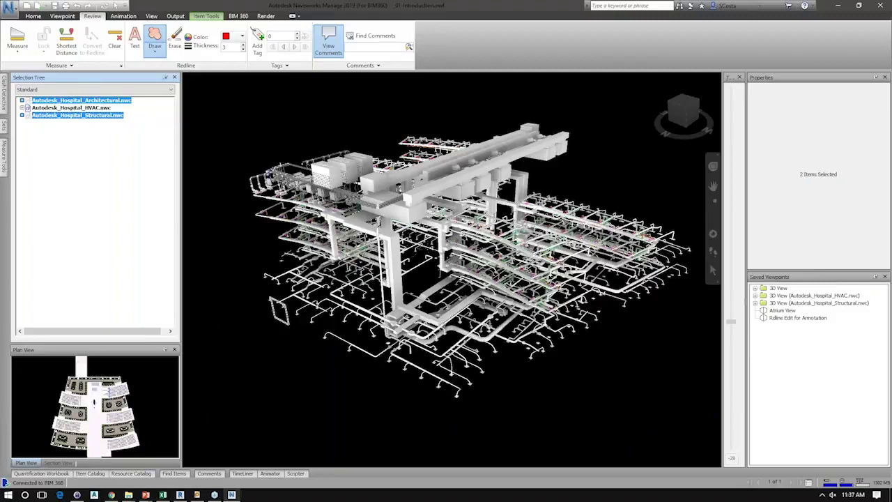
left_click(155, 47)
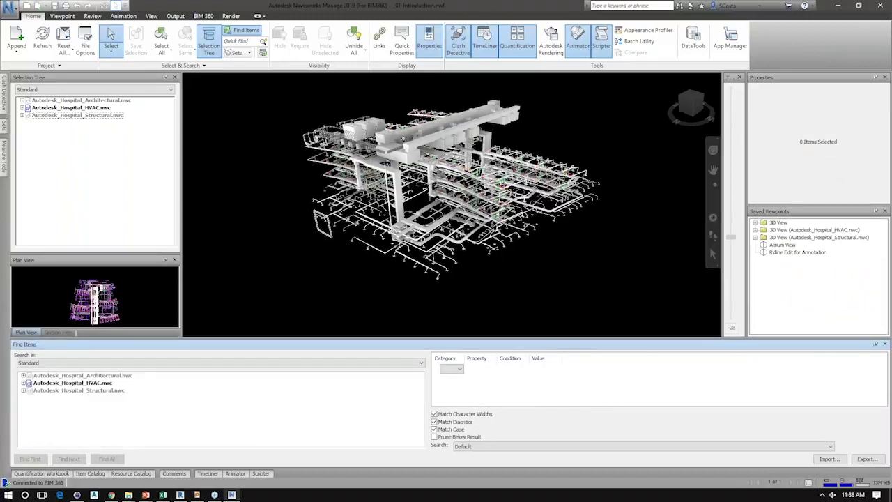
- Widen the condition columns in Find Items and turn off matching of case, diacritics and character widths
scroll(501, 261, "up", 2)
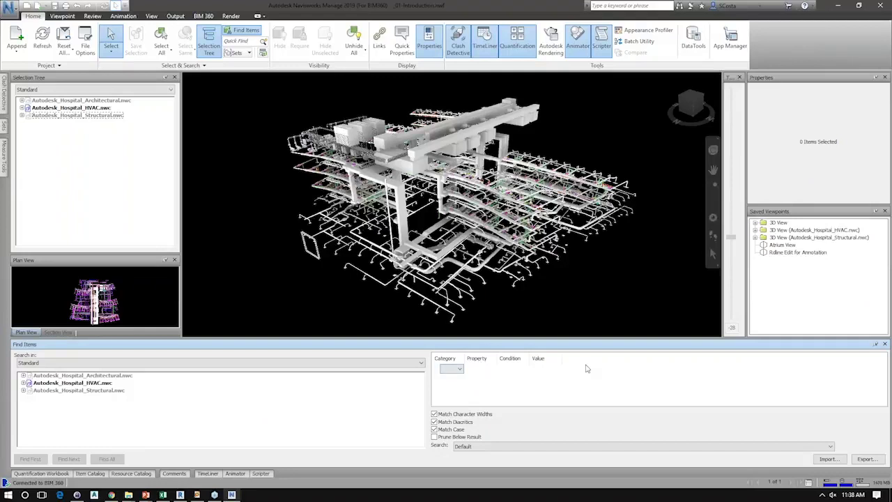
left_click(459, 369)
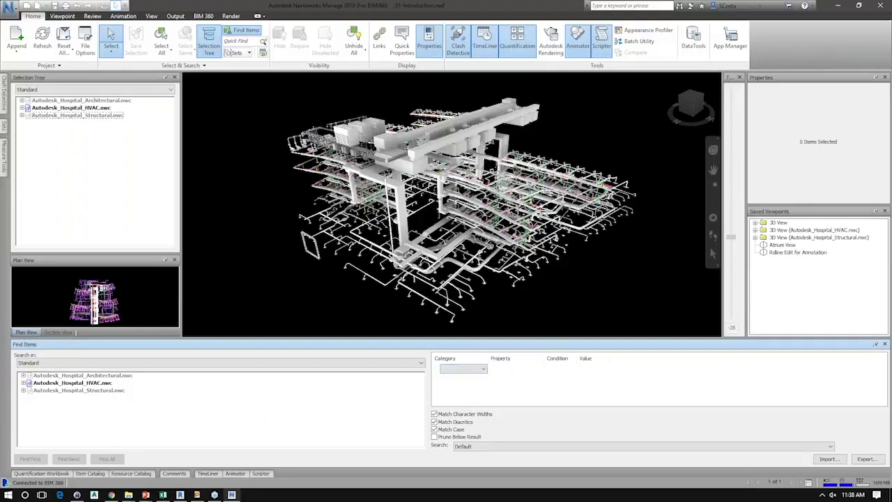
left_click_drag(577, 358, 609, 358)
left_click(434, 429)
left_click(434, 421)
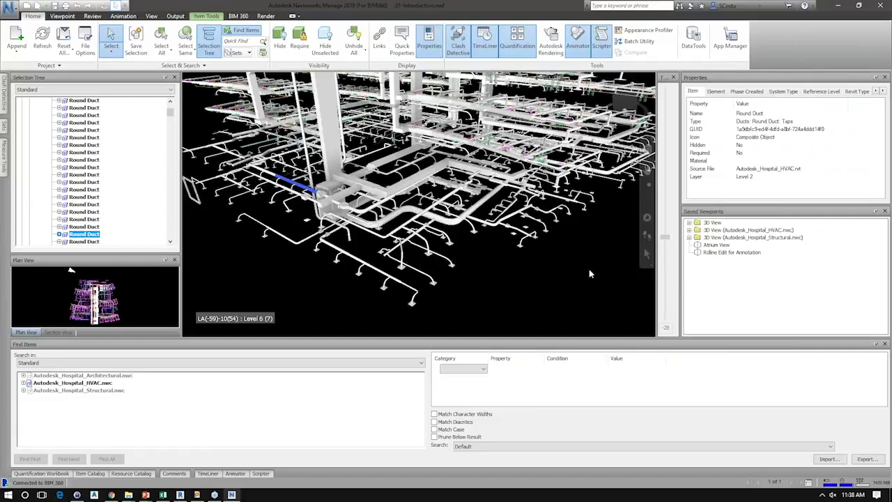
- Define a Find Items condition where Item Type contains "Round" and find all matching items
left_click(473, 373)
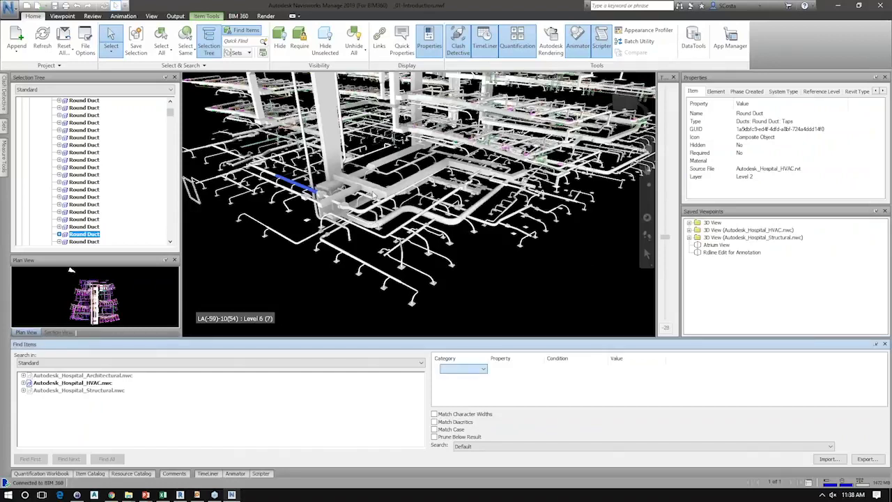
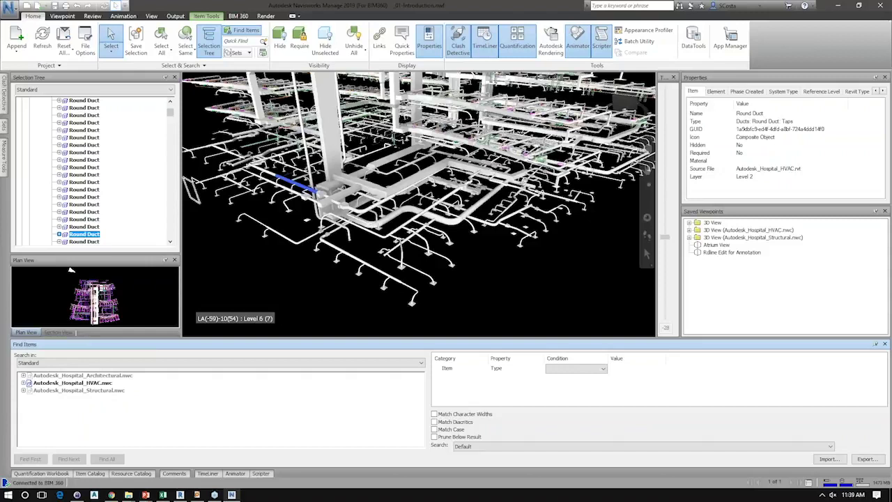
left_click(558, 391)
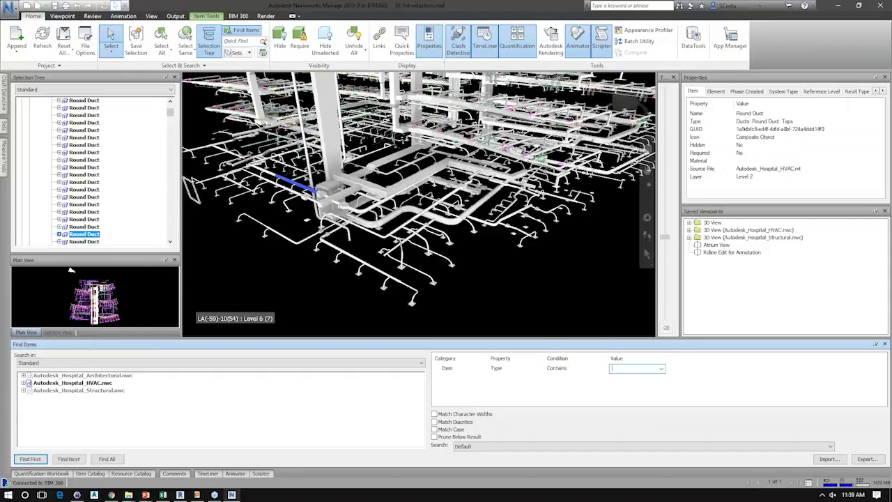
type("Round")
key("Return")
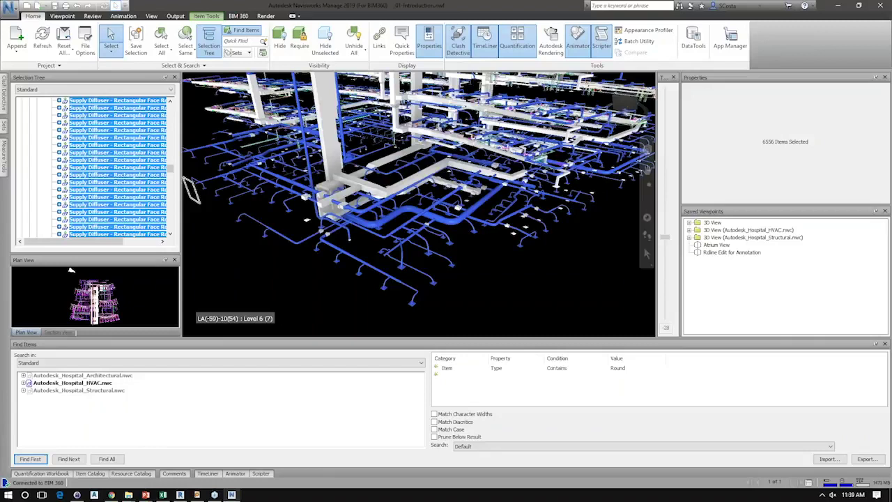
- Change the search condition's value to "Duct" and find all matching items
left_click(627, 368)
type("Duct")
left_click(107, 458)
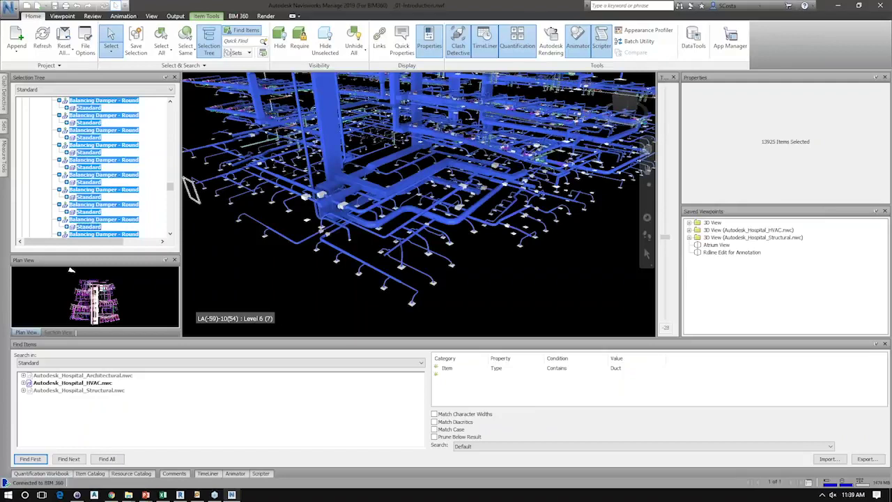
- Add a second search condition using category Item, property Type and condition Contains
left_click(459, 377)
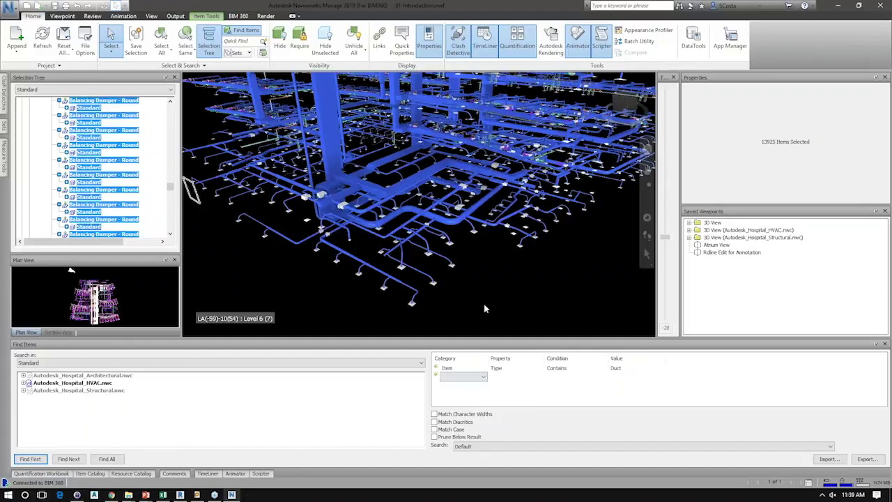
left_click(486, 309)
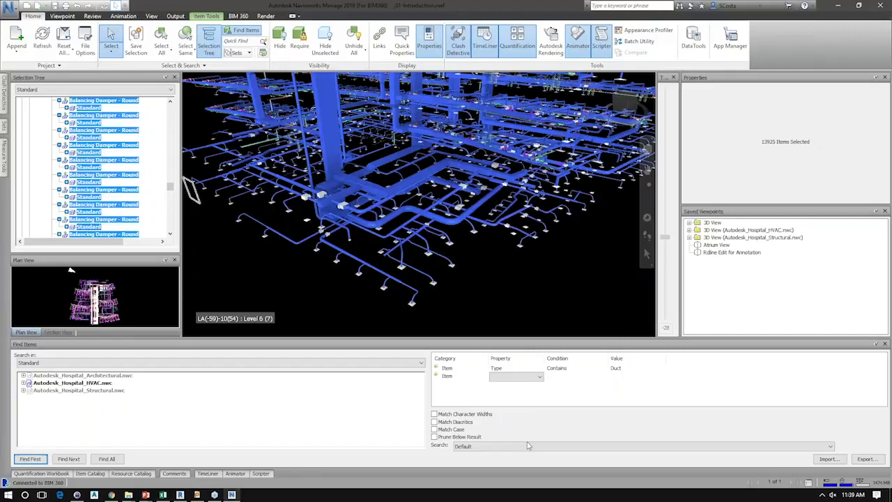
left_click(528, 445)
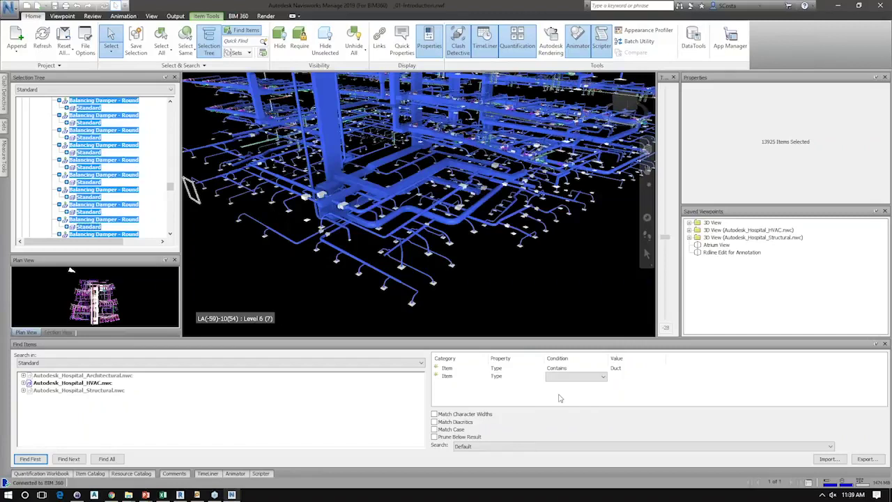
left_click(577, 375)
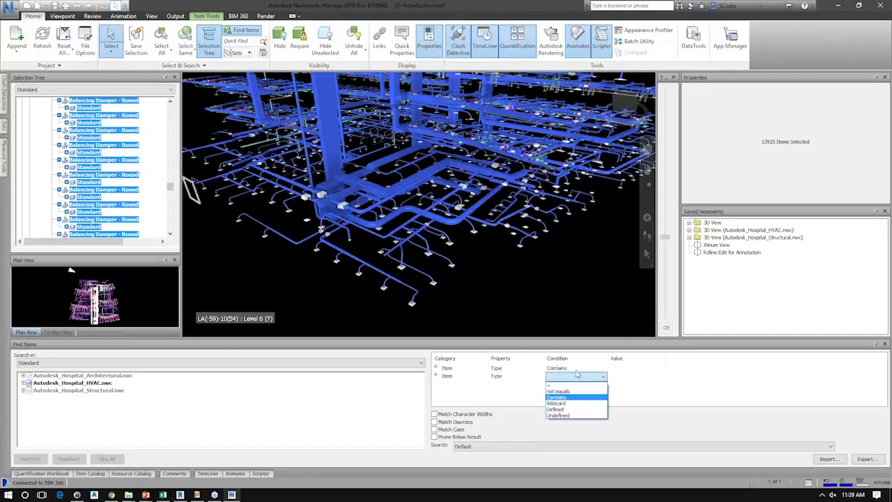
left_click(561, 396)
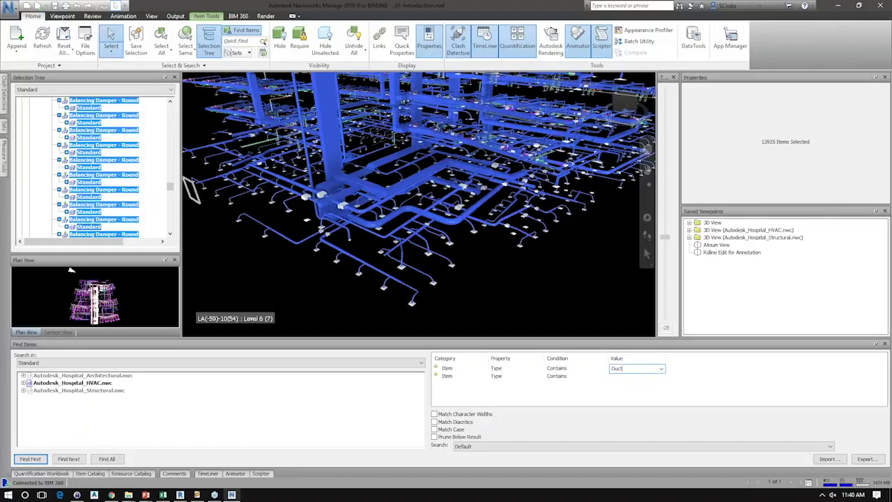
- Set the second condition's value to "Round" and look at its condition options, such as Or Condition
key("BackSpace")
key("BackSpace")
key("BackSpace")
key("BackSpace")
key("Return")
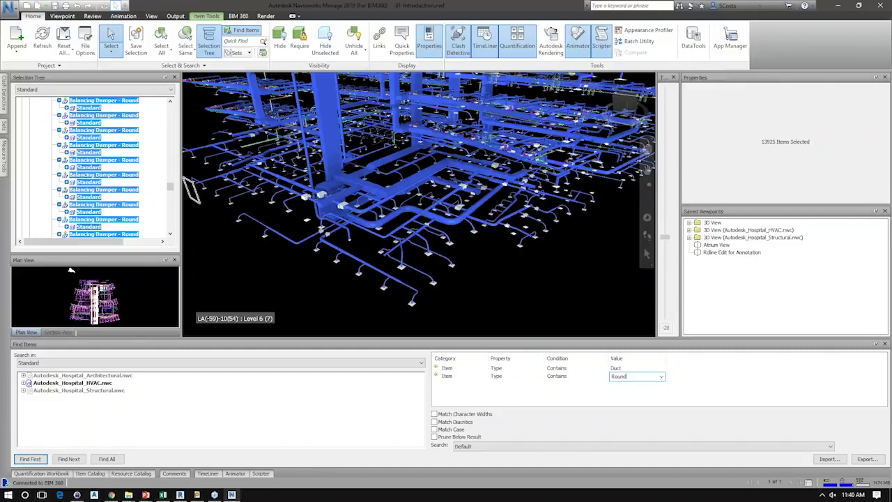
right_click(446, 377)
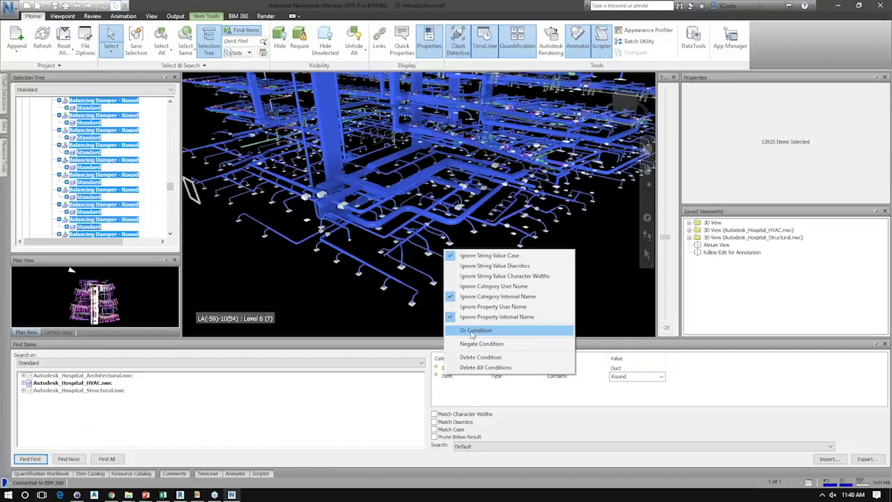
left_click(659, 348)
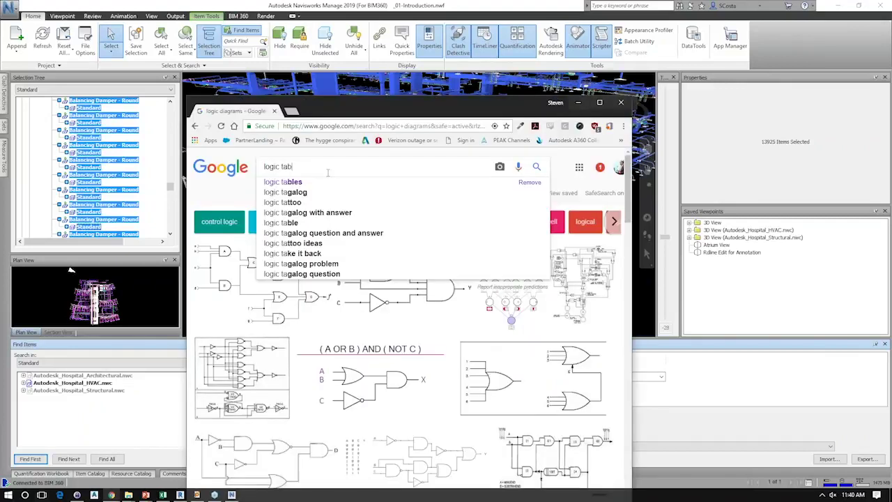
- Search Google Images in the browser for "logic table" and switch back to Navisworks
type("le")
key("Return")
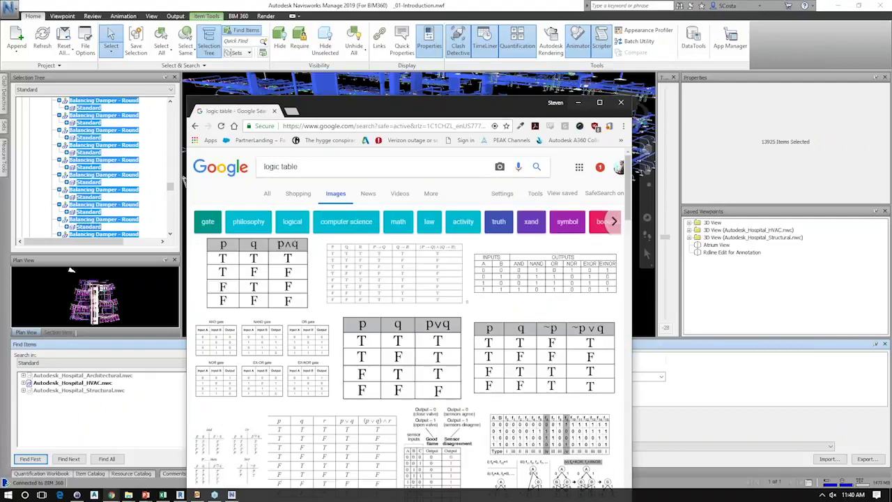
left_click(184, 180)
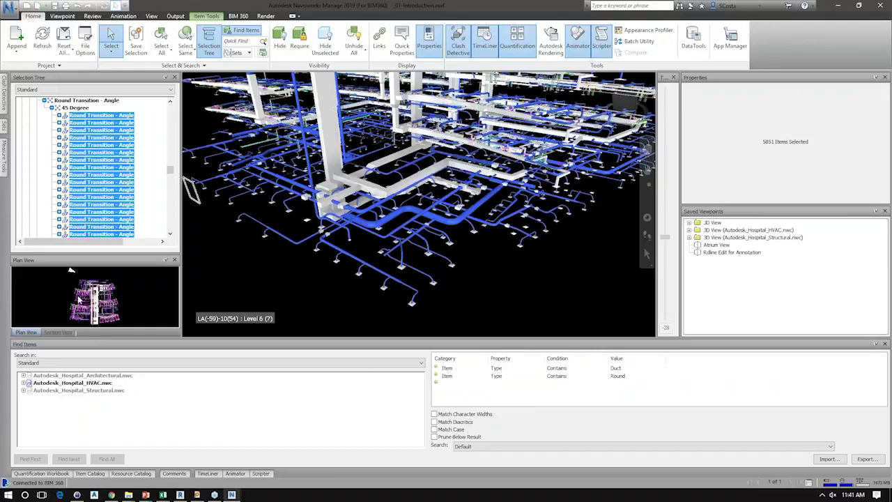
- Tuck away the Plan View, enlarge the tree area above Sets, and save the current search as a search set named "Round Ducts"
left_click(166, 259)
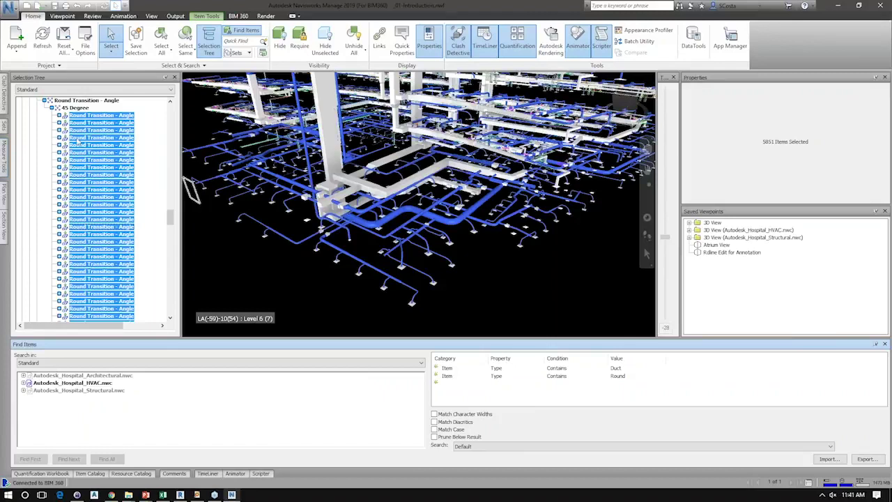
mouse_move(4, 129)
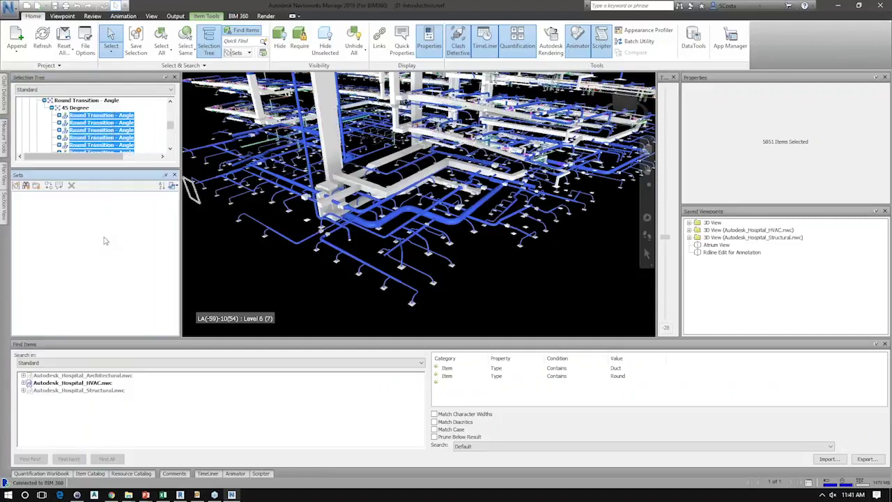
left_click_drag(91, 170, 91, 214)
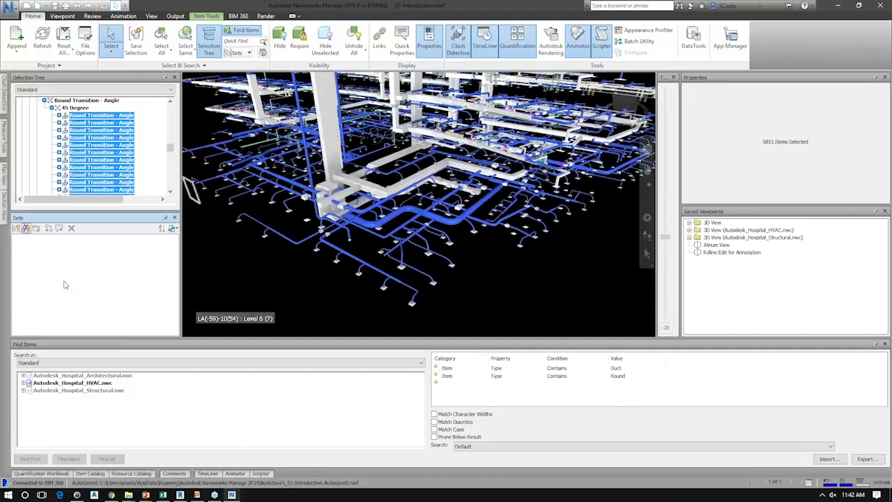
type("Round")
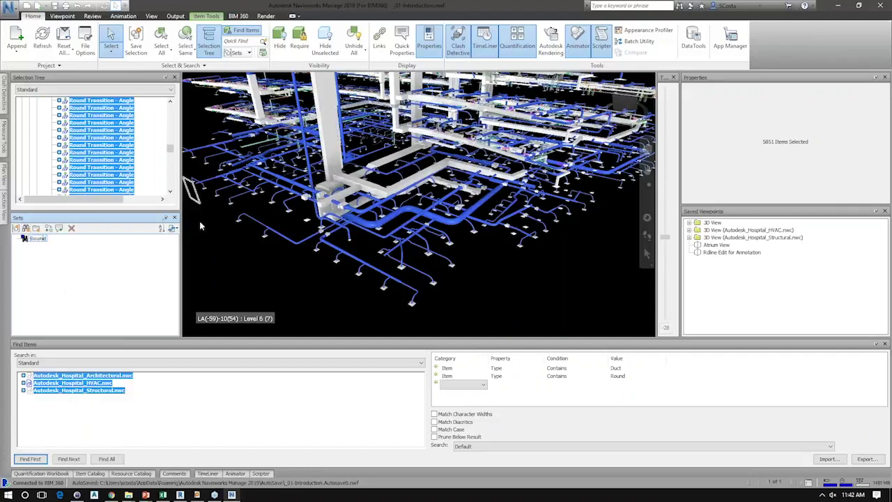
type(" Ducts")
key("Return")
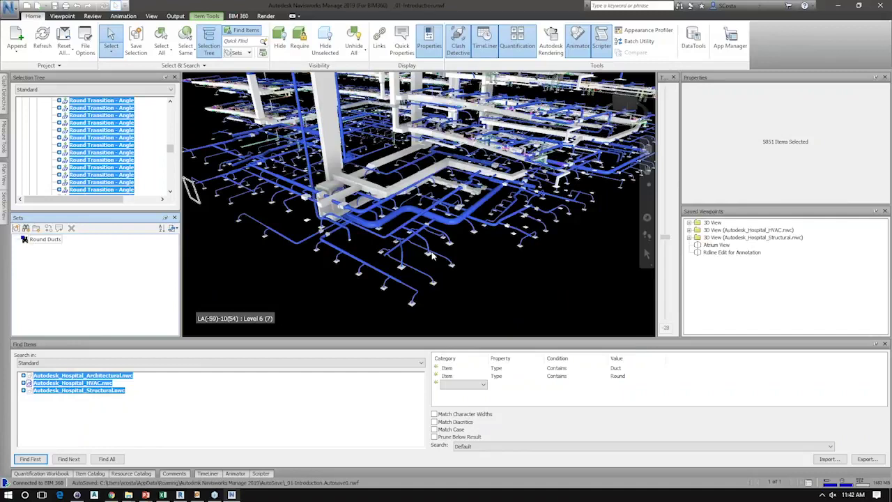
- Reselect the items through the Round Ducts search set, then clear the selection
left_click(211, 252)
left_click(34, 240)
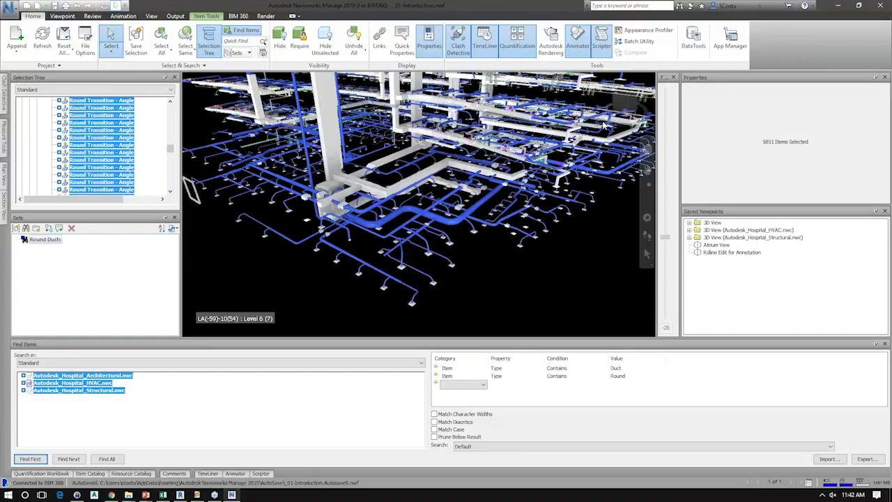
key("Escape")
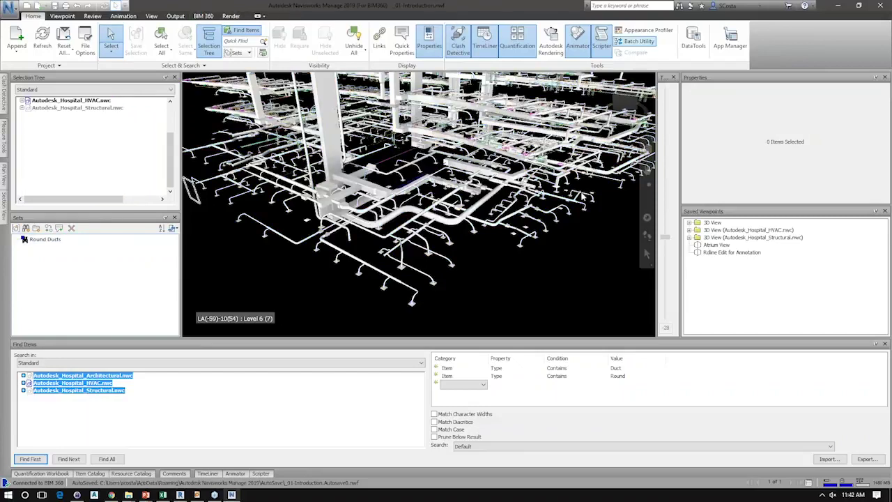
- Open the Appearance Profiler and load the appearance-profiler.dat file
middle_click_drag(583, 196, 542, 231)
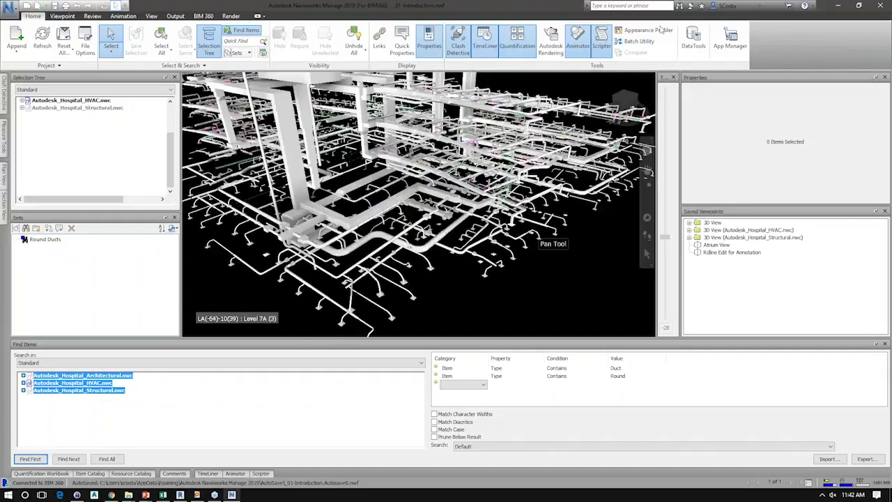
left_click(659, 30)
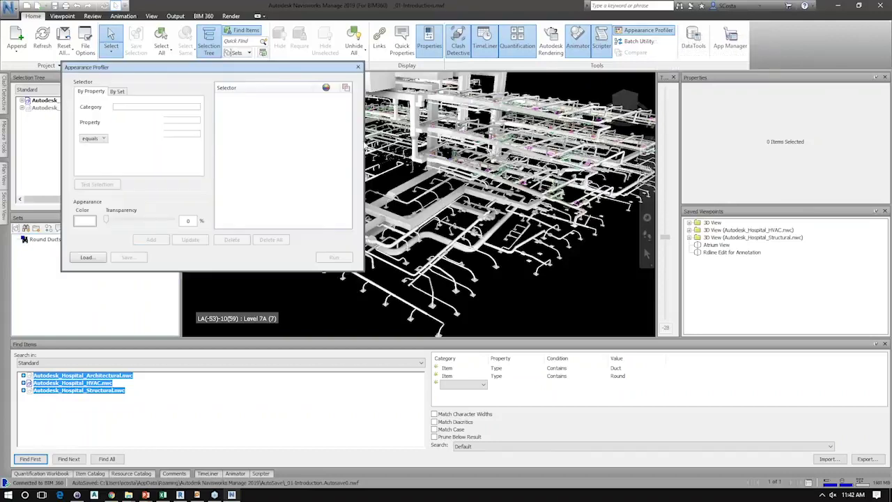
left_click(257, 282)
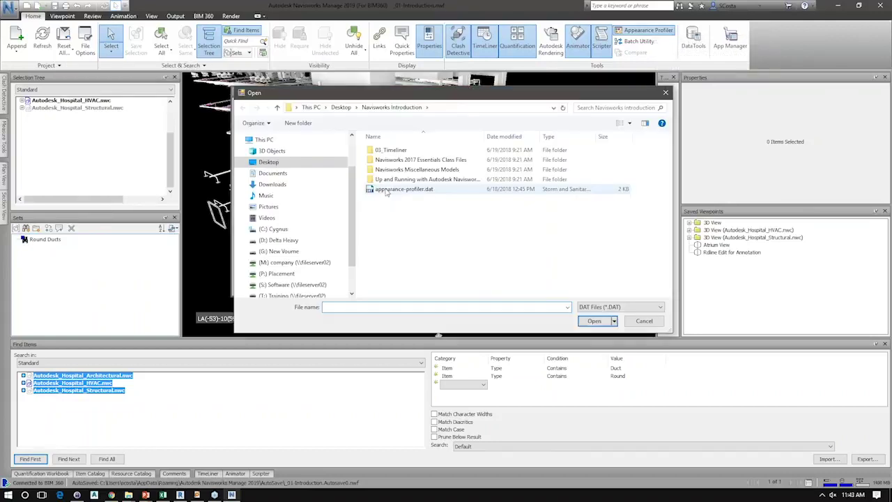
left_click(397, 190)
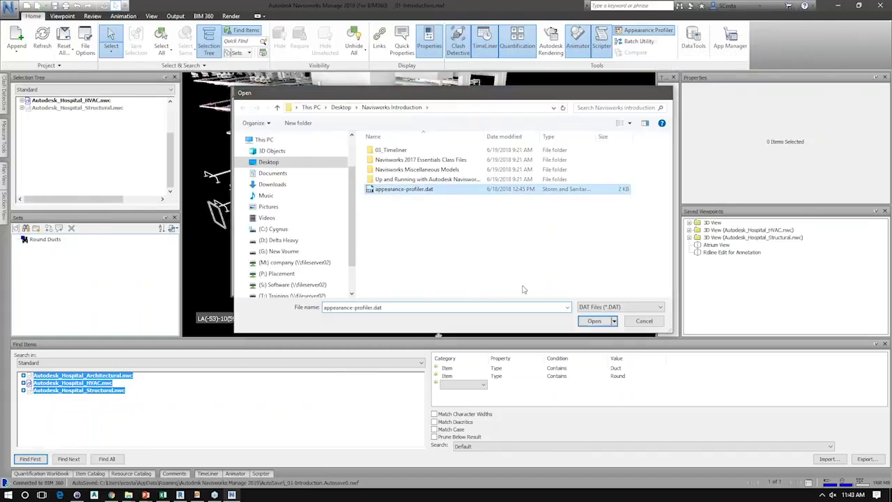
left_click(594, 321)
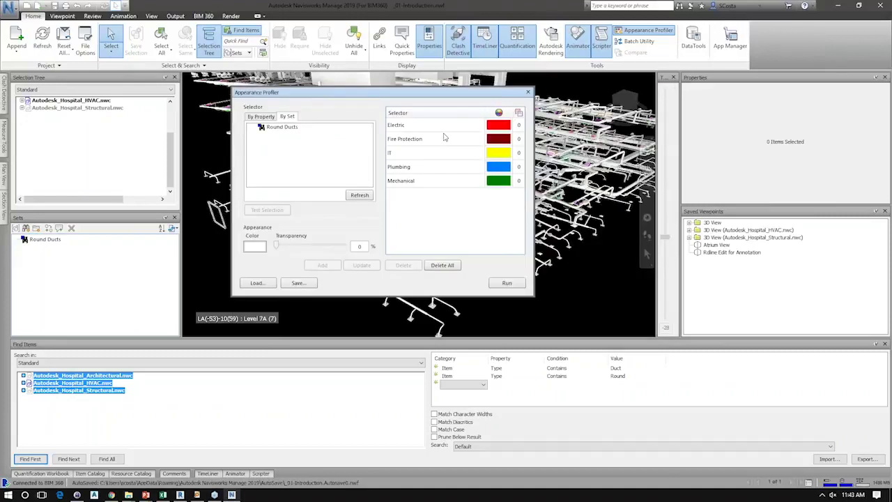
- Inspect the colours assigned to the Fire Protection and Mechanical selectors, and try running the loaded profile on the model
left_click(444, 138)
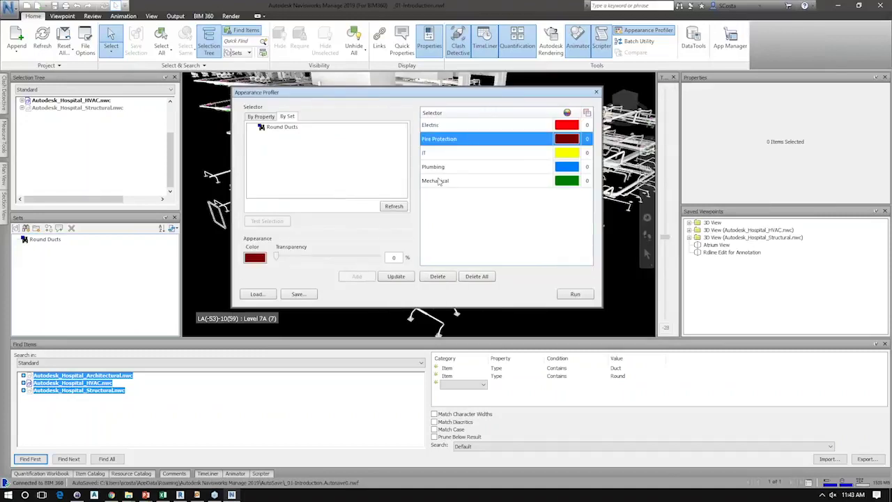
left_click(439, 182)
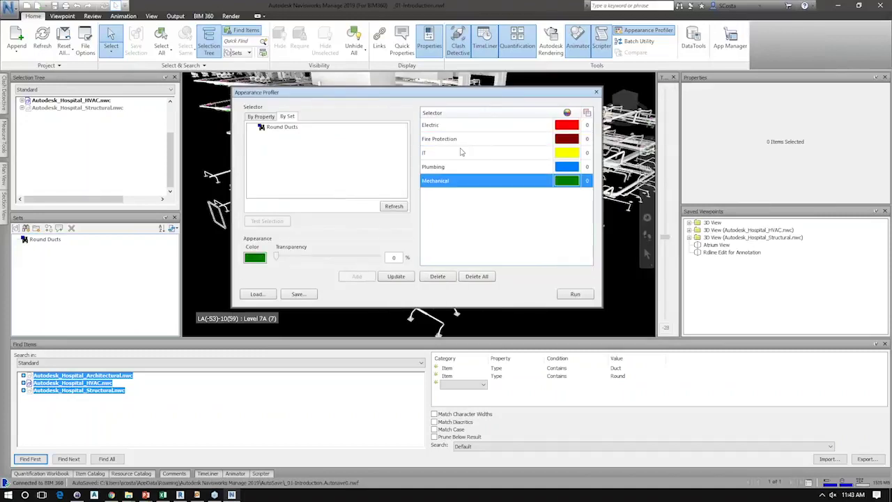
left_click(462, 138)
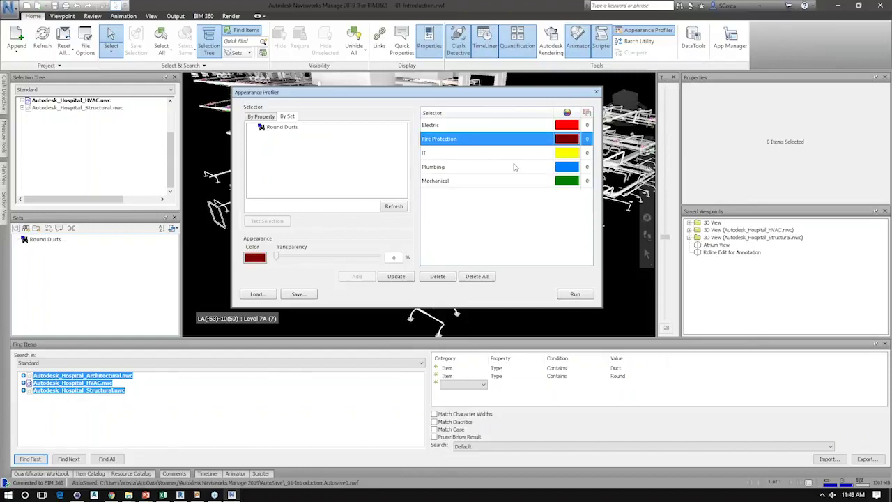
key("Down")
left_click(493, 181)
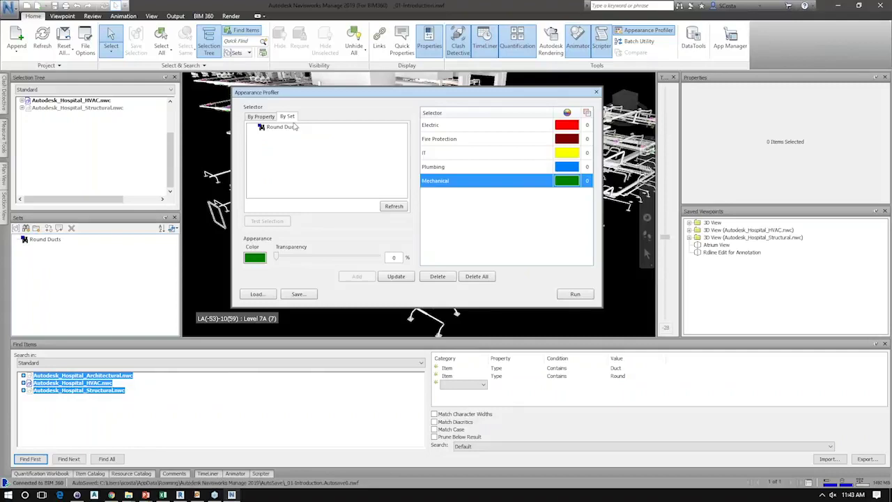
left_click(568, 292)
left_click_drag(490, 92, 440, 99)
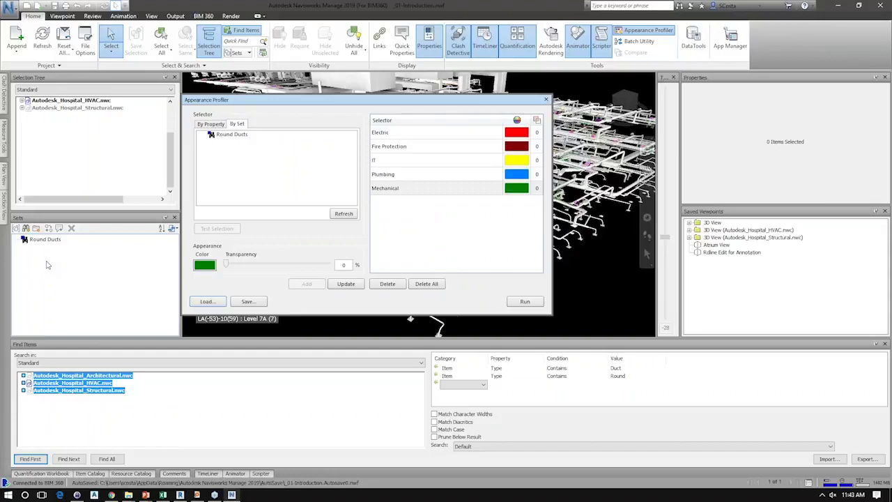
- Select Autodesk_Hospital_HVAC.nwc and save it as a selection set named "Mechanical"
left_click(70, 100)
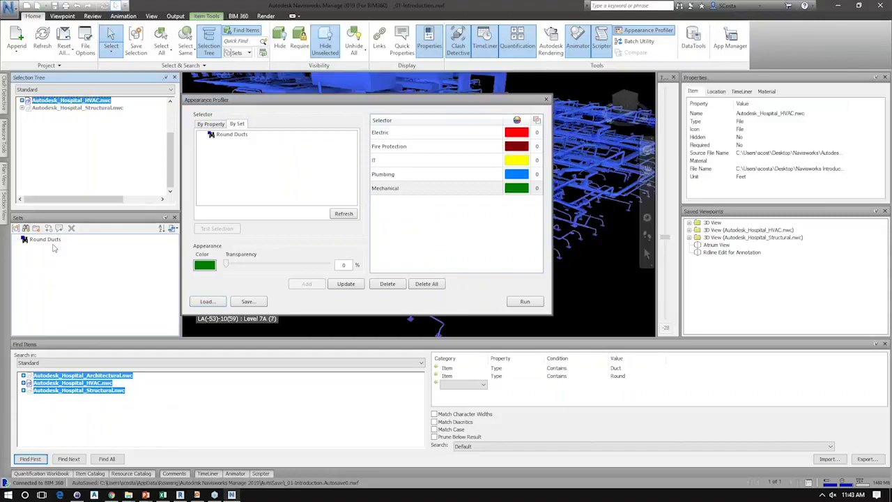
right_click(53, 247)
left_click(49, 251)
type("Mecha")
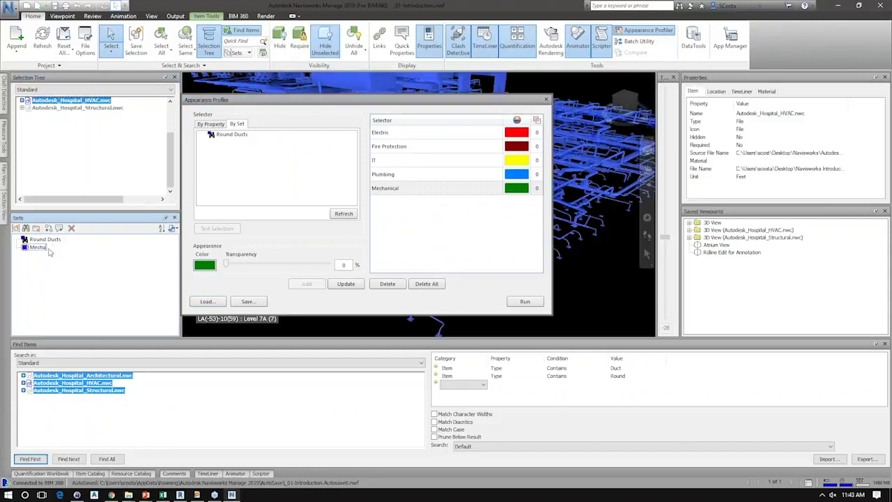
type("nical")
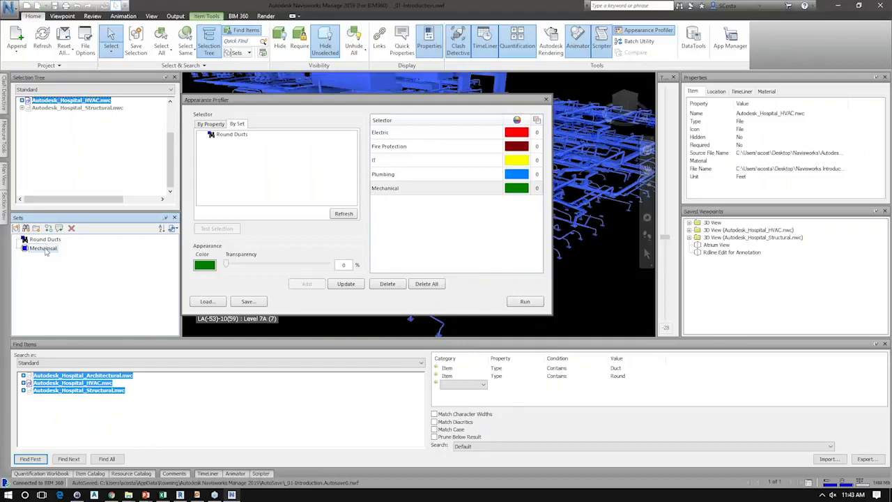
key("Return")
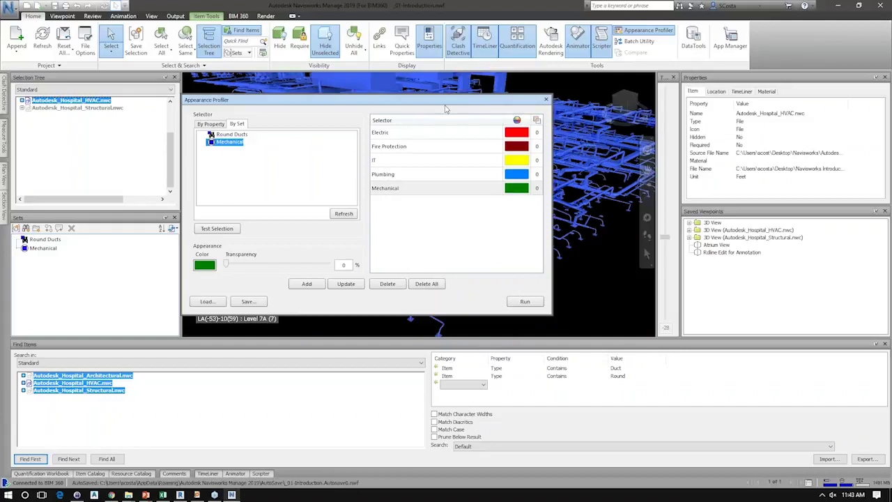
- Run the appearance profile to colour the Mechanical set green, and move the dialog off the model
left_click(522, 139)
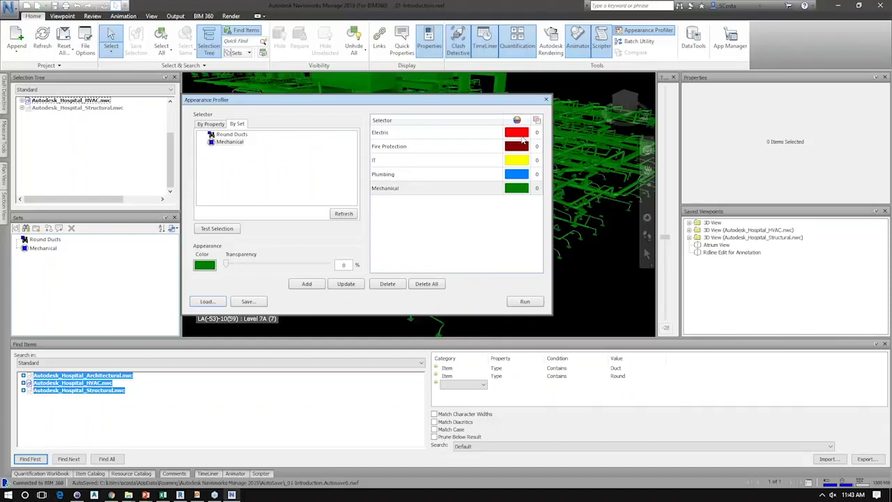
left_click_drag(365, 100, 468, 211)
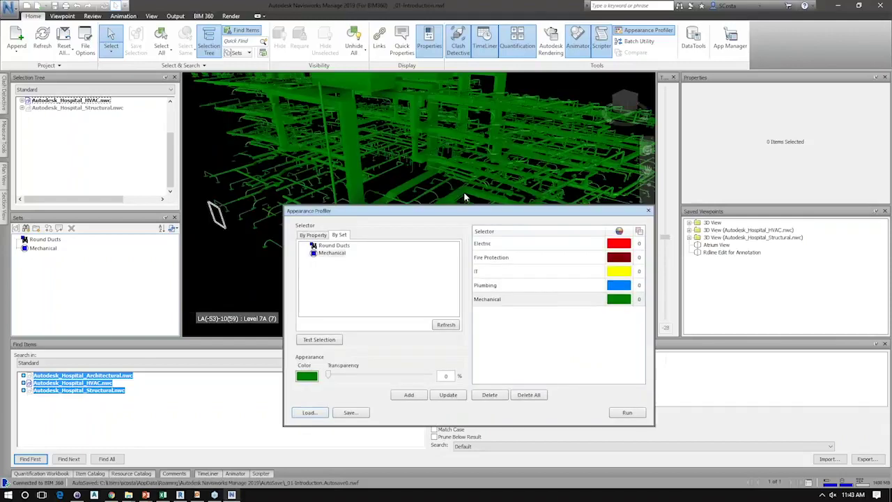
left_click_drag(505, 214, 464, 197)
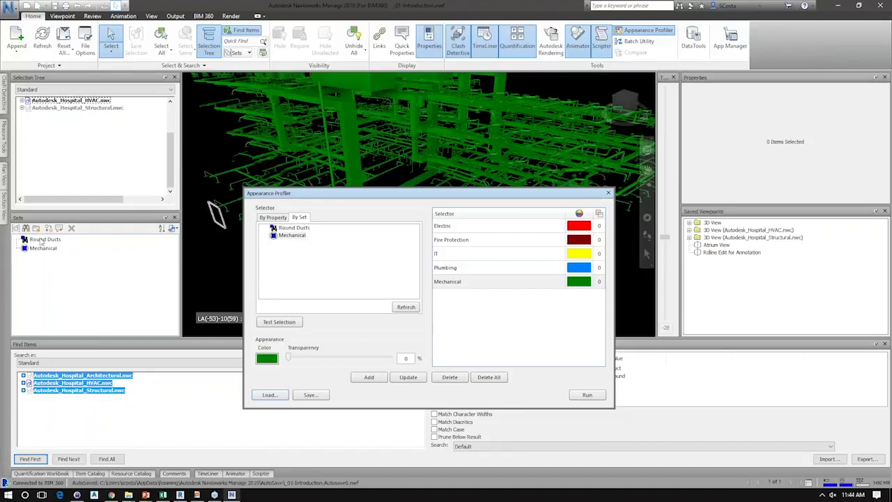
- Look at the import and export options for search sets, then close the Appearance Profiler and reset the model's appearances
left_click(177, 230)
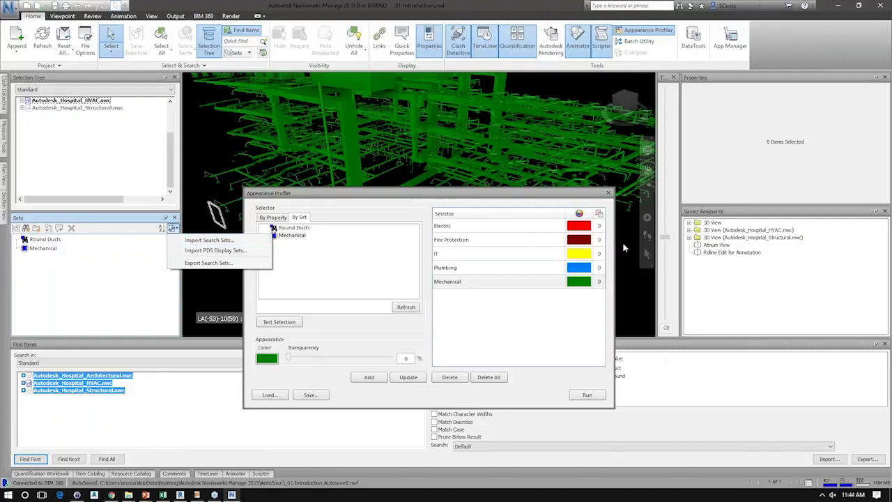
left_click(159, 159)
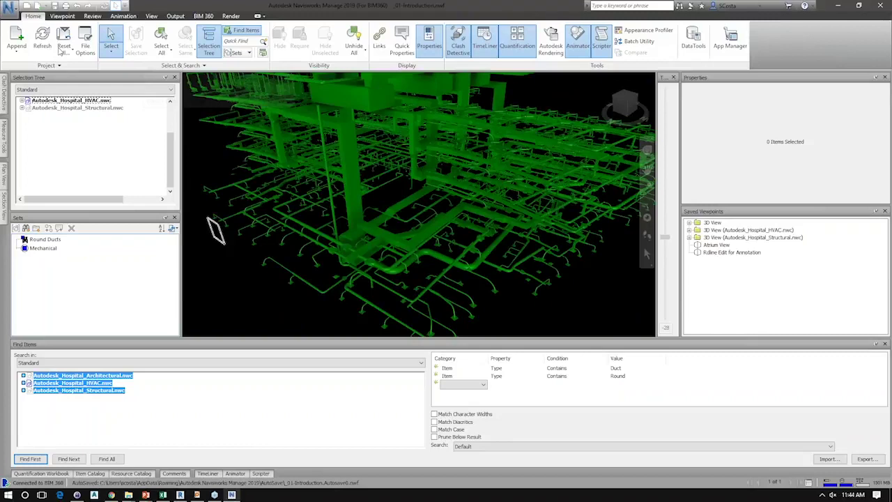
left_click(63, 49)
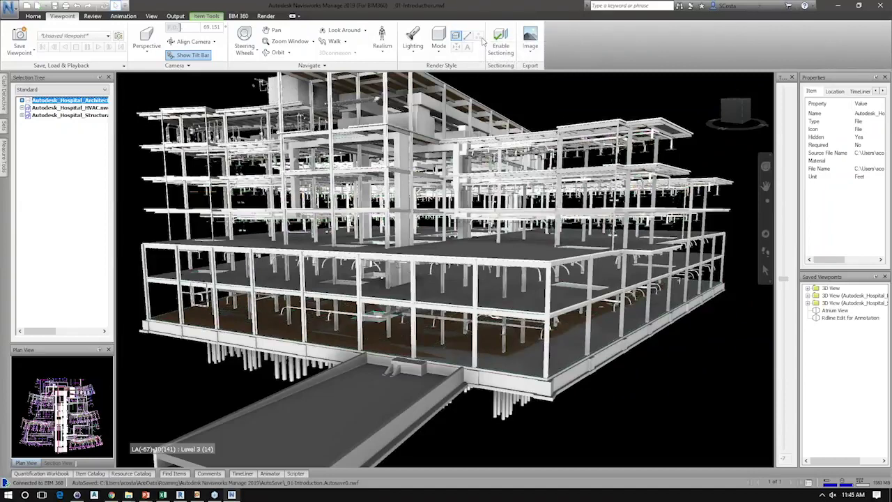
- Try toggling the display of lines in the building model's render style
left_click(468, 36)
middle_click_drag(396, 233, 490, 231, "shift")
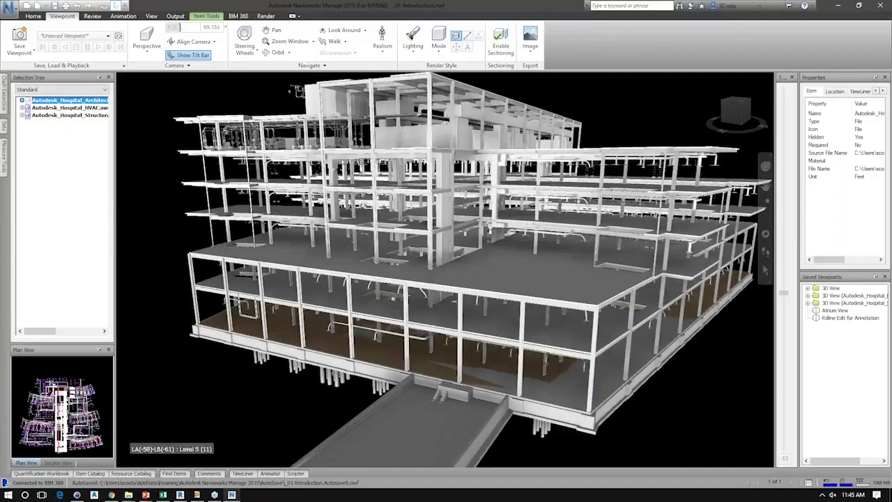
- Collapse the Selection Tree and Properties to make room, keeping Clash Detective docked beside the model
left_click(98, 77)
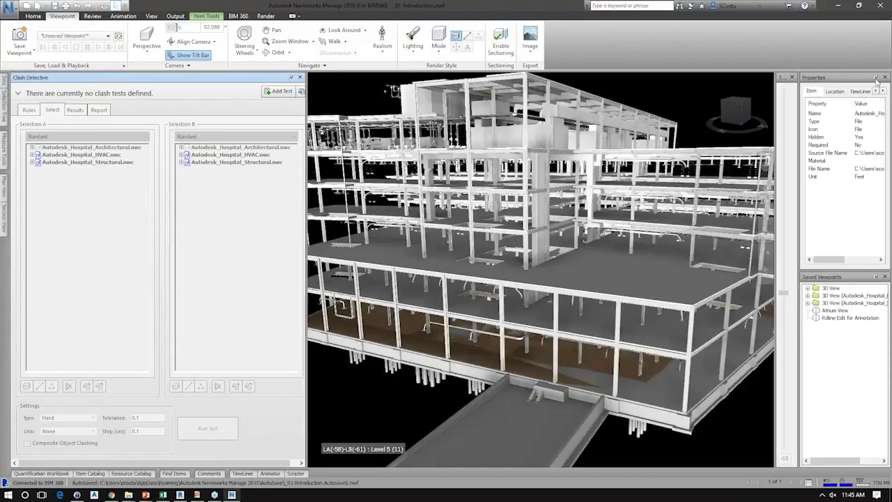
left_click(875, 78)
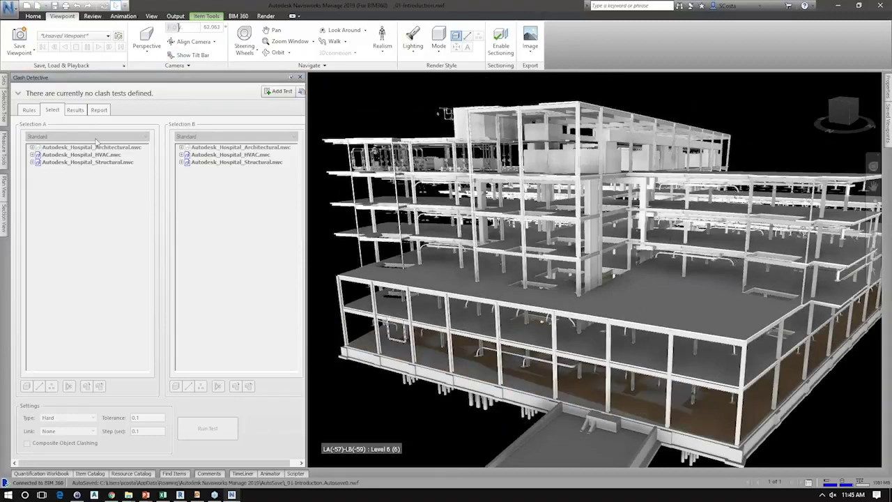
- Add a clash test and name it "Hvac vs Structural Steel"
left_click(278, 91)
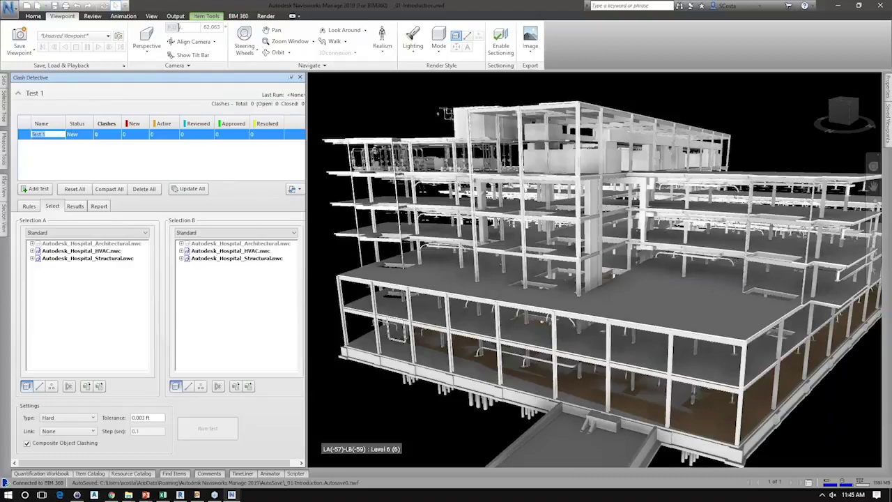
type("Hvac vs Structural Steel")
key("Return")
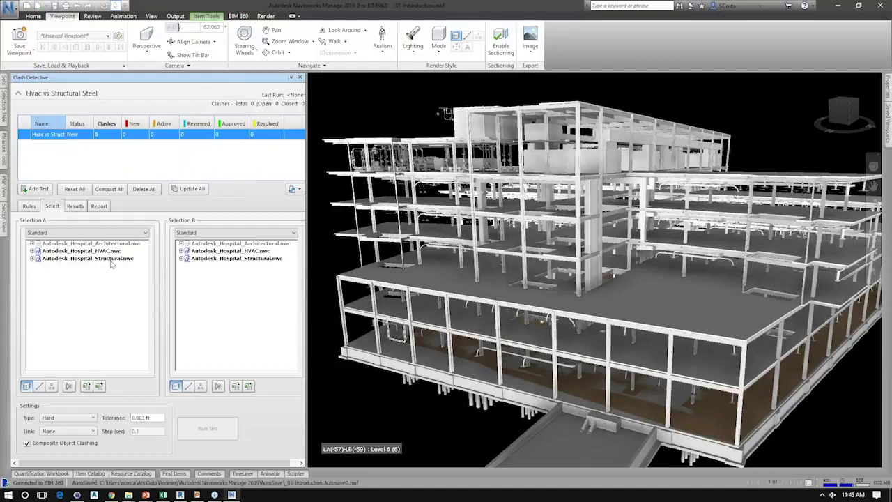
- Set Selection A to Autodesk_Hospital_HVAC.nwc and Selection B to Autodesk_Hospital_Structural.nwc, and clear the selection in the model
key("Return")
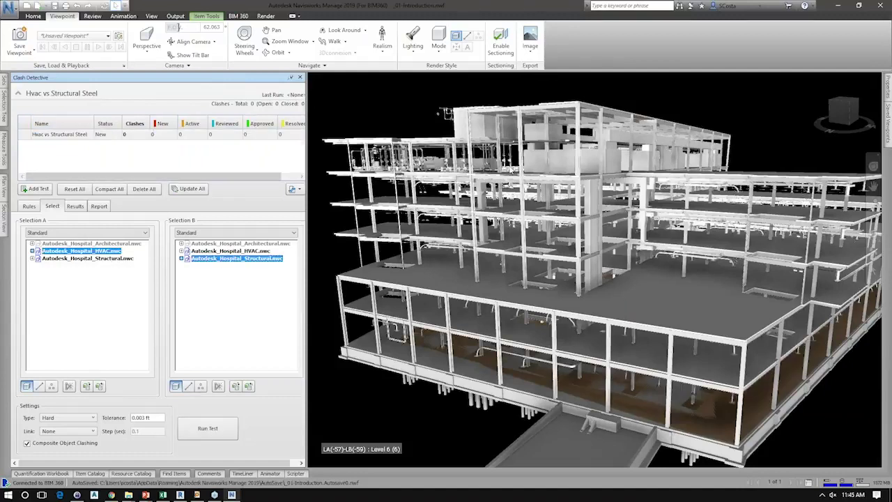
left_click(342, 250)
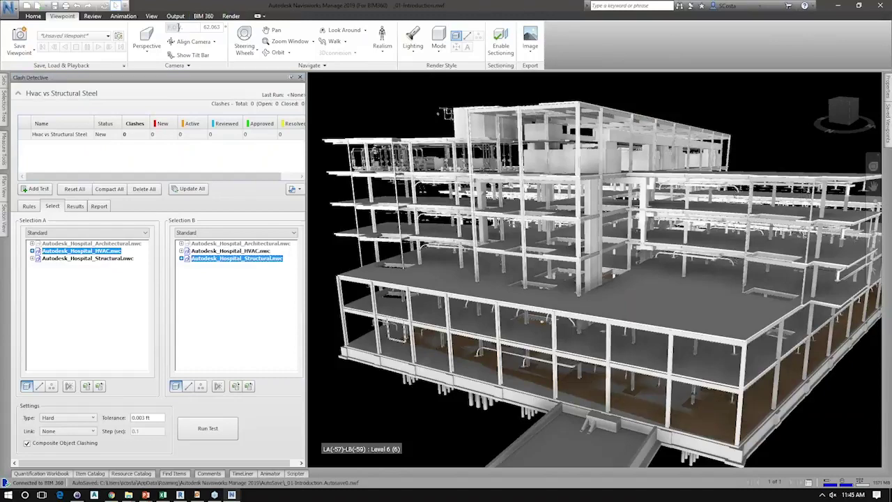
middle_click_drag(631, 258, 631, 244)
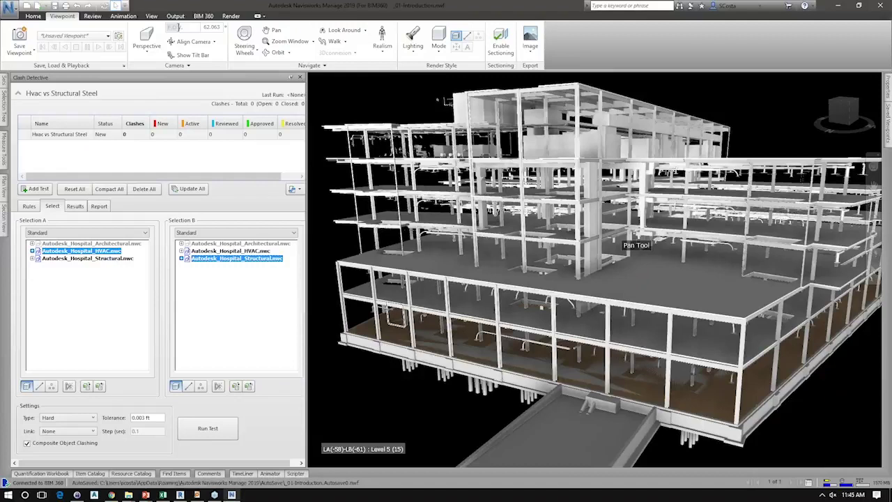
- Open Find Items and delete all existing search conditions
key("shift+F3")
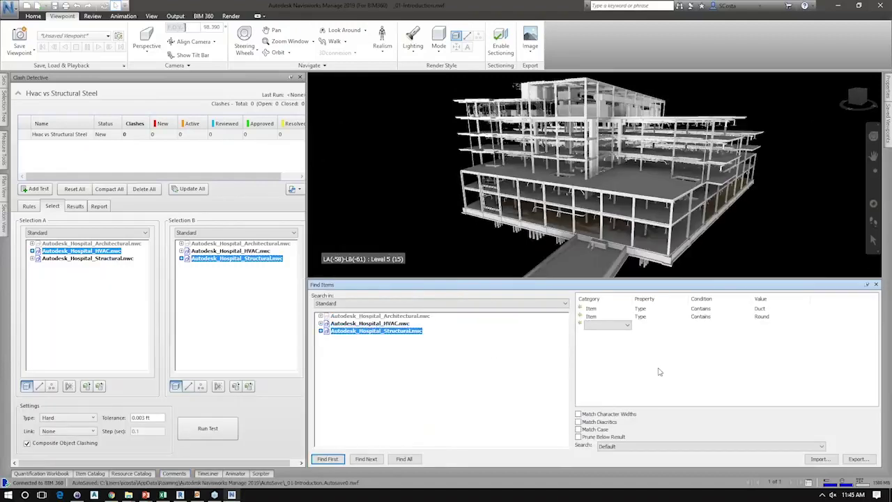
right_click(649, 361)
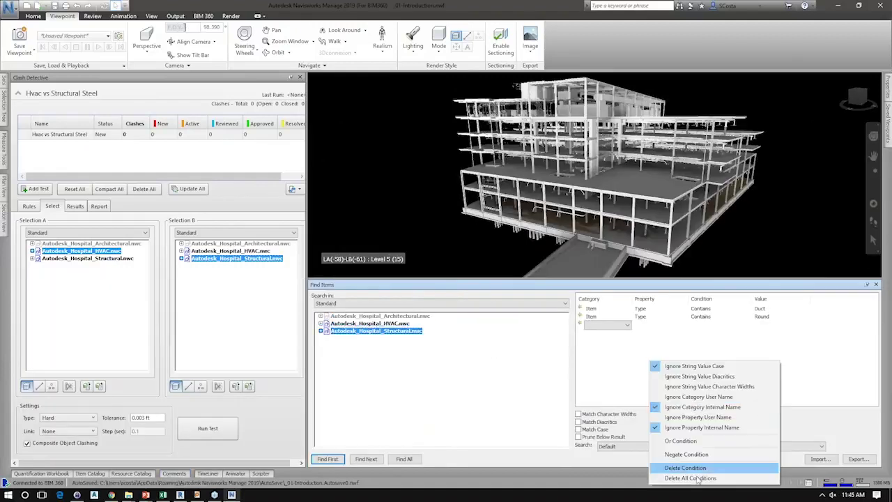
left_click(693, 478)
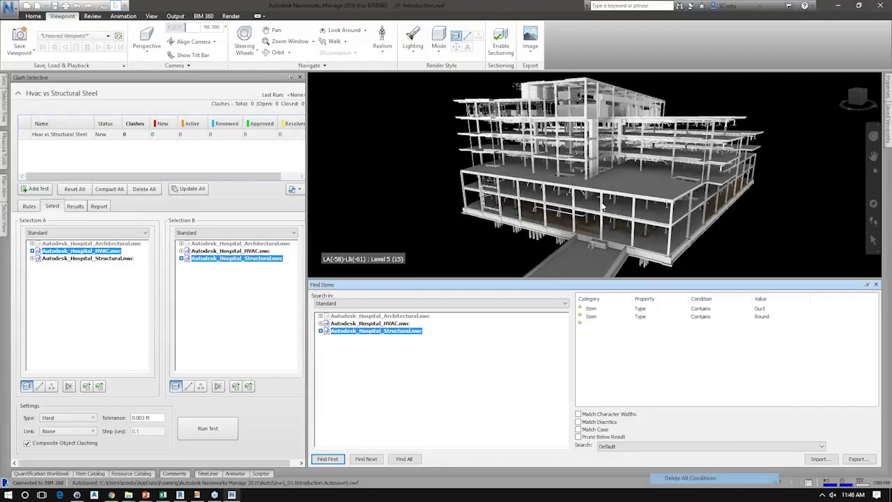
- Keep the Properties of the selected ground-floor steel column docked beside the model and widen them enough to read the values
left_click(34, 16)
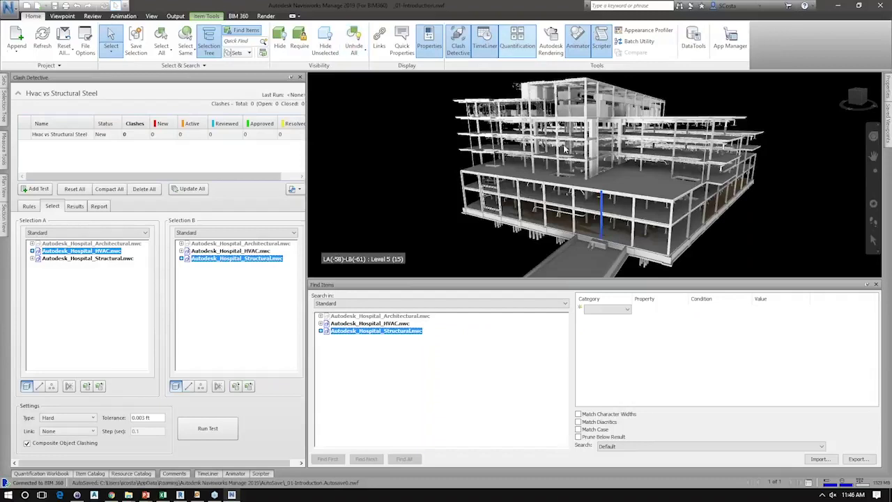
left_click(156, 16)
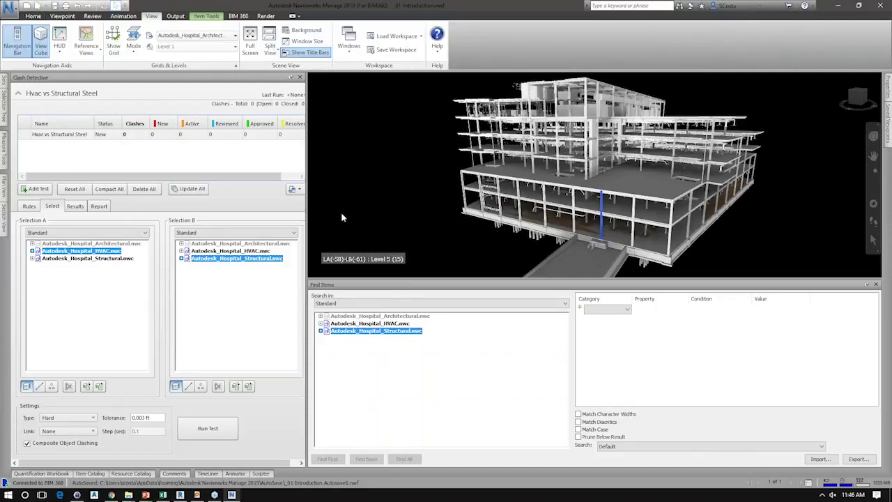
left_click(349, 41)
left_click(750, 103)
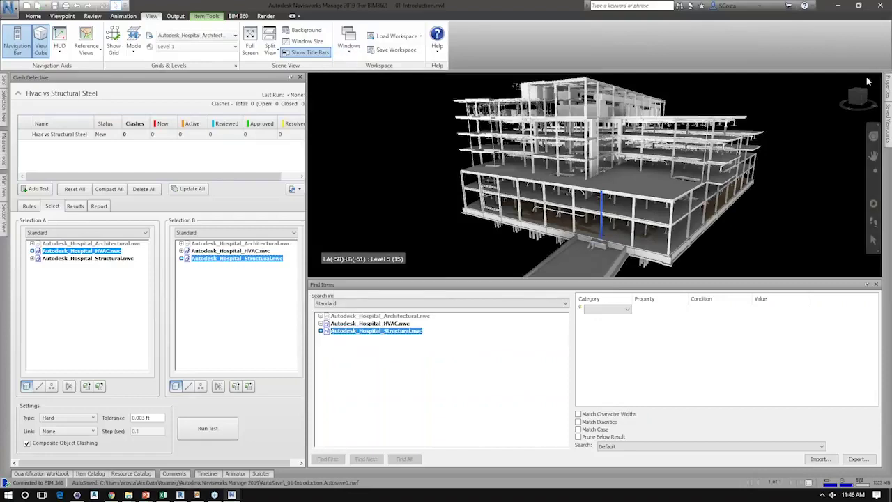
left_click(887, 87)
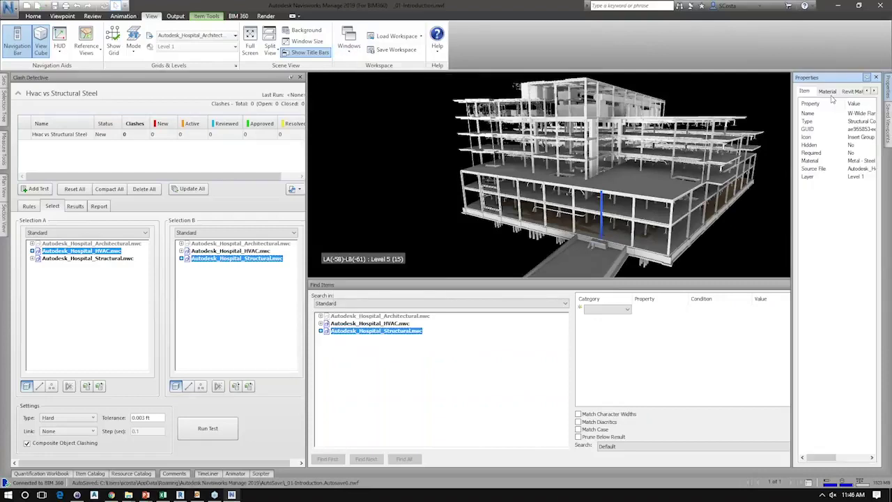
left_click(867, 78)
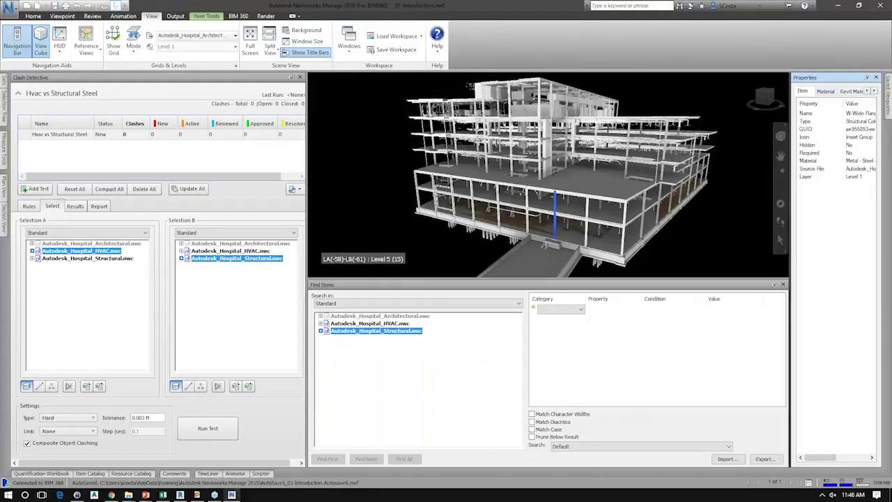
left_click_drag(791, 98, 727, 98)
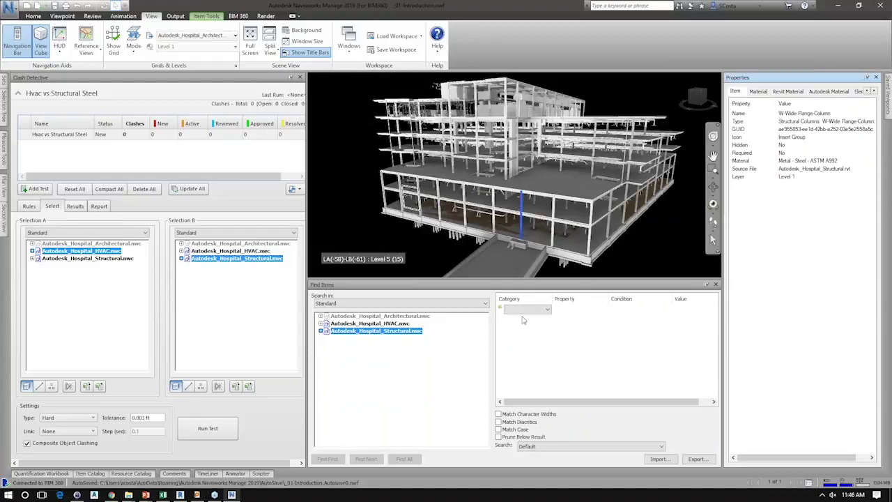
- Find all items in Autodesk_Hospital_Structural.nwc whose Item Material contains "Steel"
left_click(634, 318)
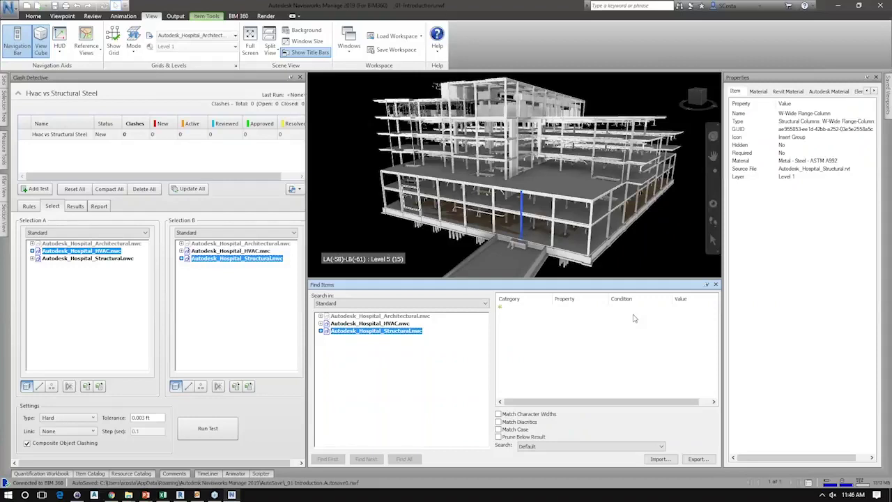
left_click(638, 308)
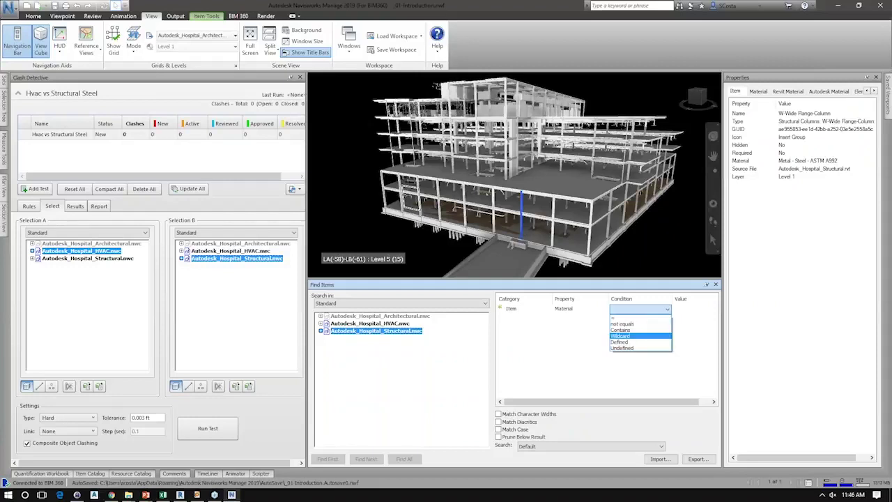
left_click(620, 330)
left_click(690, 308)
type("Steel")
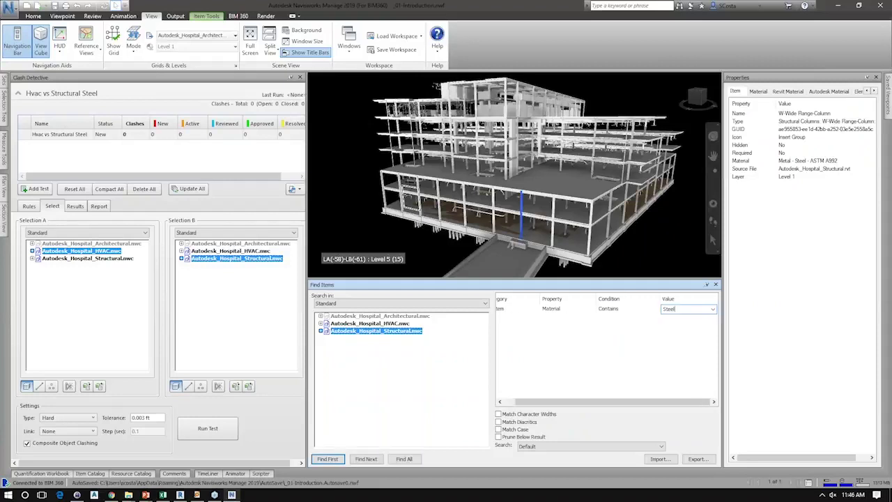
left_click(404, 458)
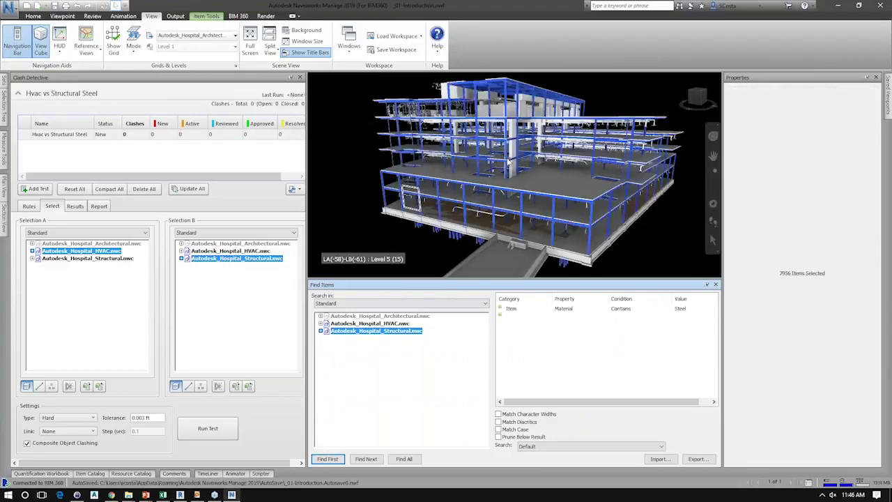
middle_click_drag(508, 162, 535, 162, "shift")
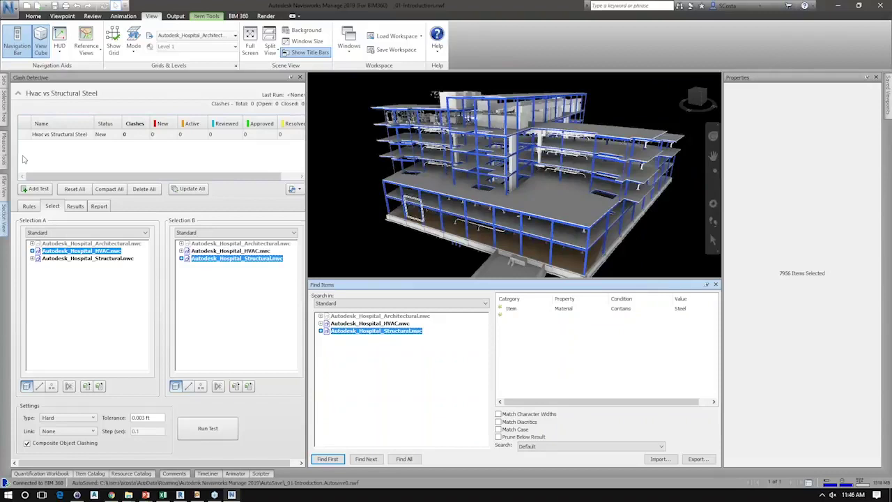
- Save the current search as a search set named "Structural Steel"
left_click(4, 80)
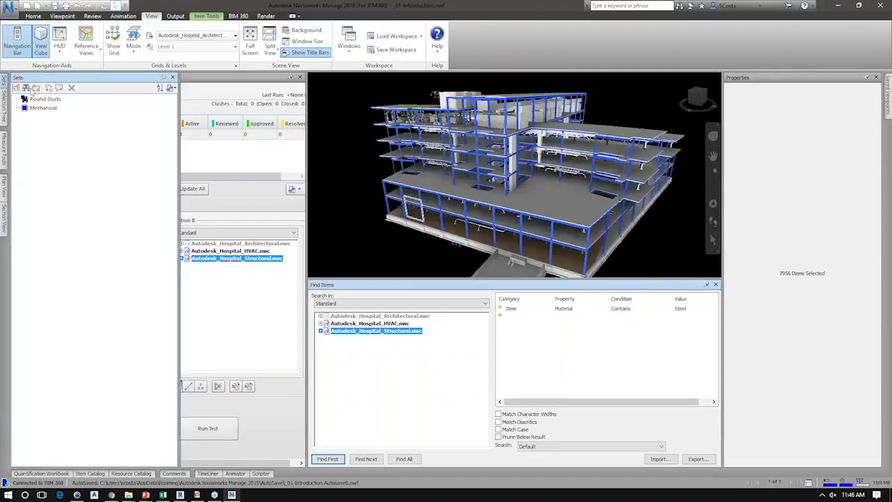
left_click(31, 91)
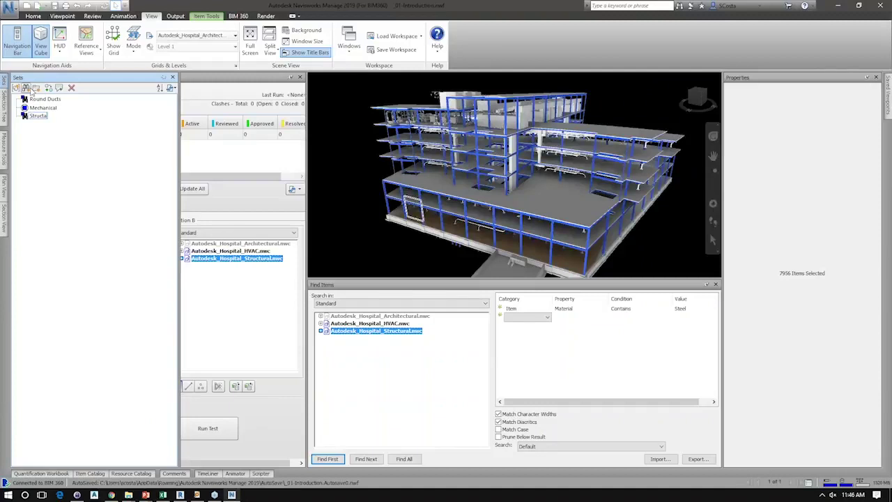
type("ral Steel")
key("Return")
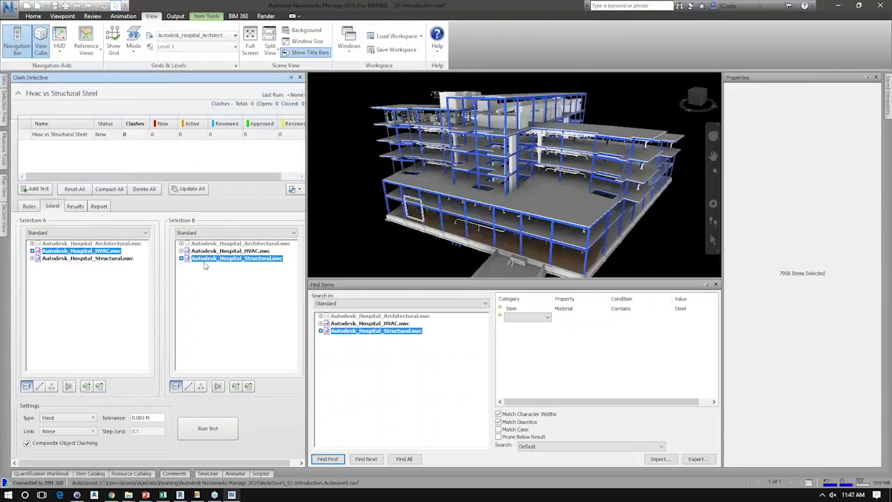
- Switch Selection B of the clash test to Sets and choose the Structural Steel set
left_click(215, 233)
left_click(209, 261)
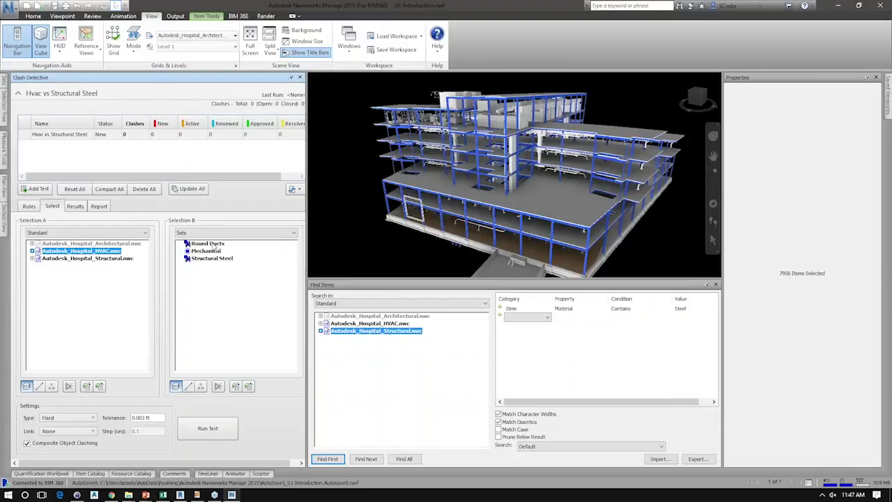
left_click(211, 258)
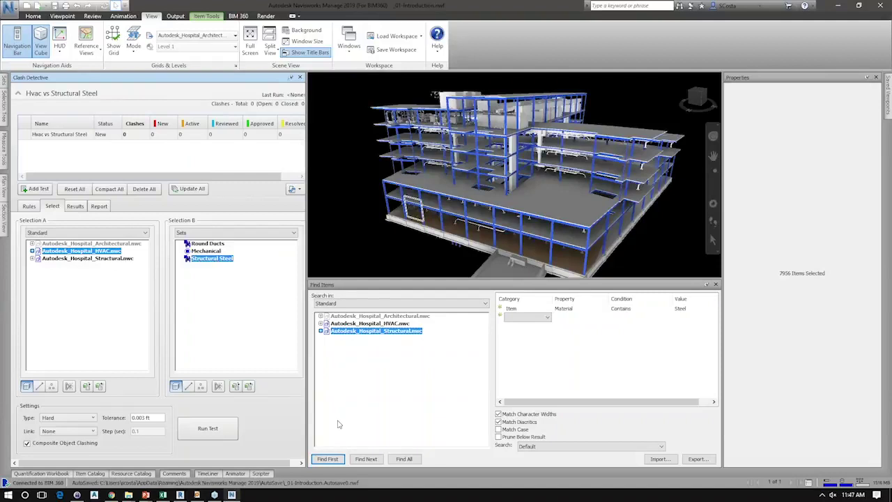
- Review the clash geometry and type options, keep the type at Hard, and run the Hvac vs Structural Steel test
left_click(39, 387)
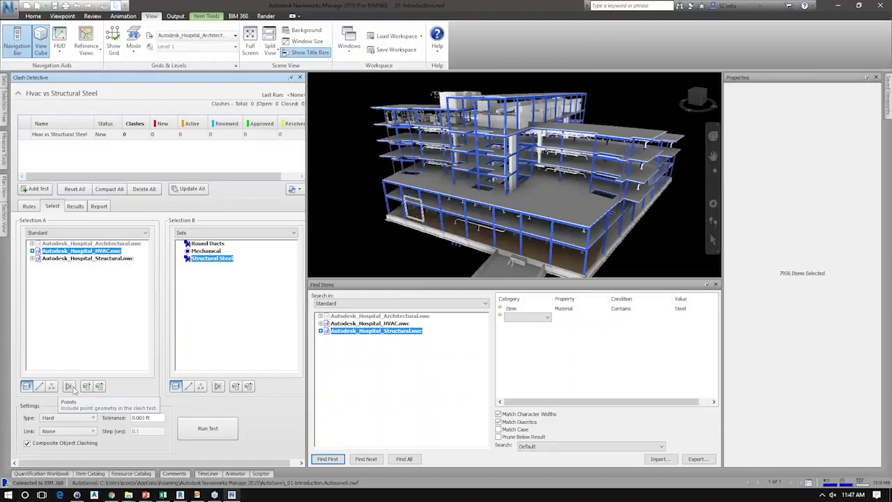
left_click(73, 388)
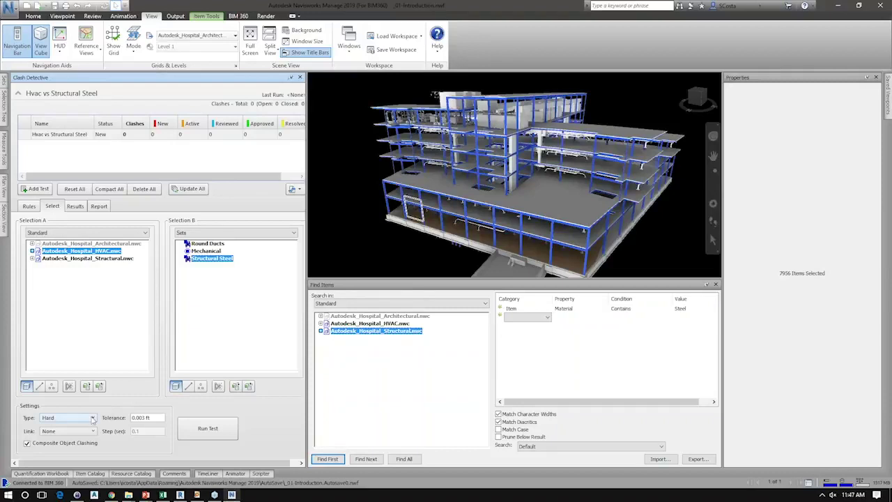
left_click(92, 418)
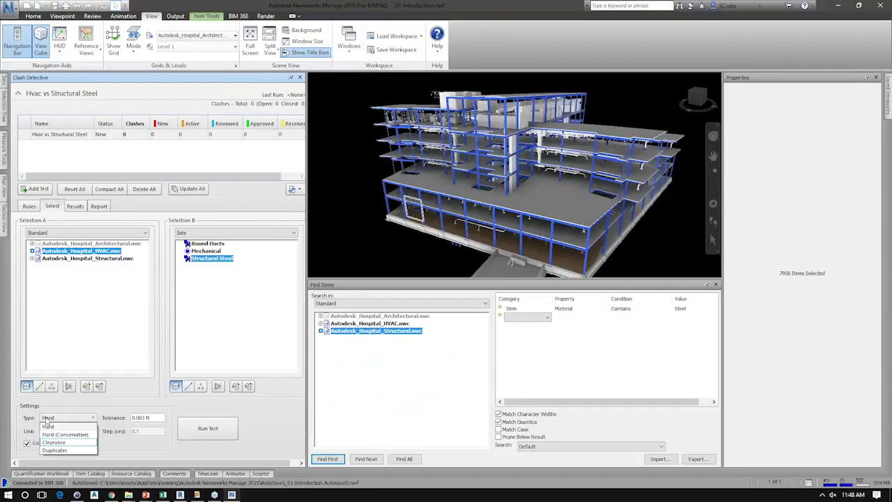
left_click(47, 419)
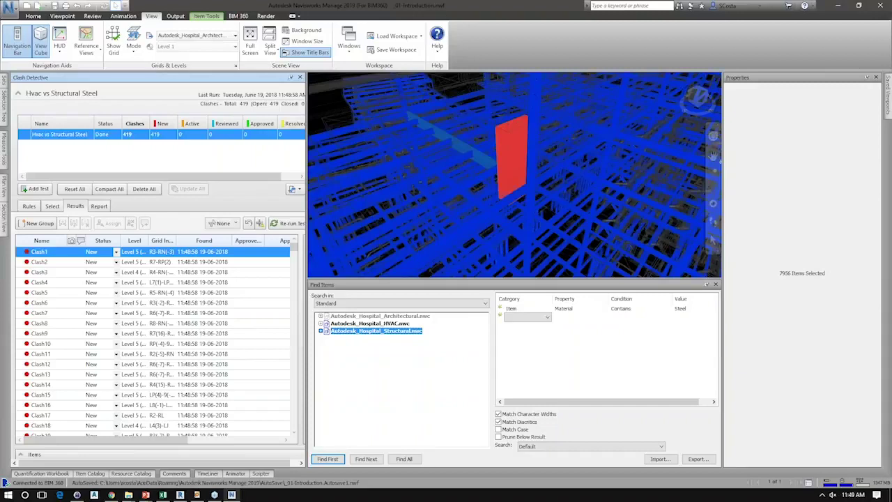
- Widen Clash Detective, show Clash348 in the model, and expand the item details far enough to see both item trees
left_click_drag(306, 272, 347, 271)
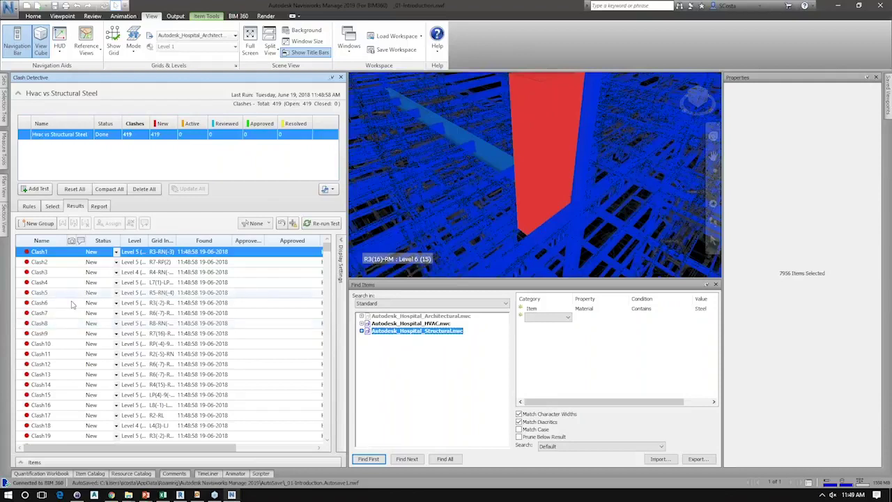
scroll(77, 293, "down", 20)
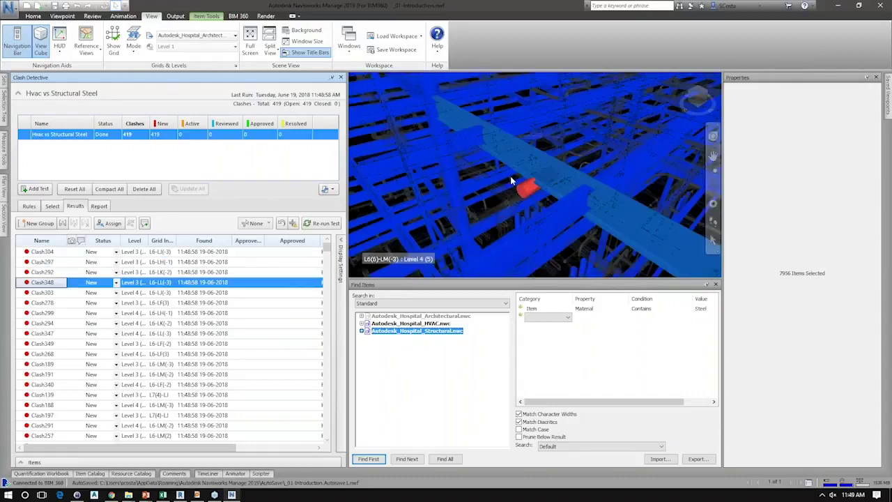
left_click(80, 463)
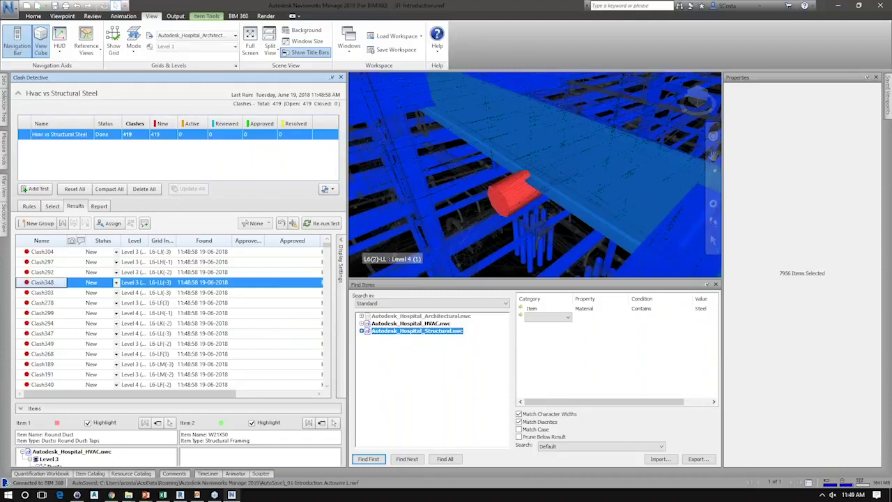
left_click_drag(114, 400, 113, 348)
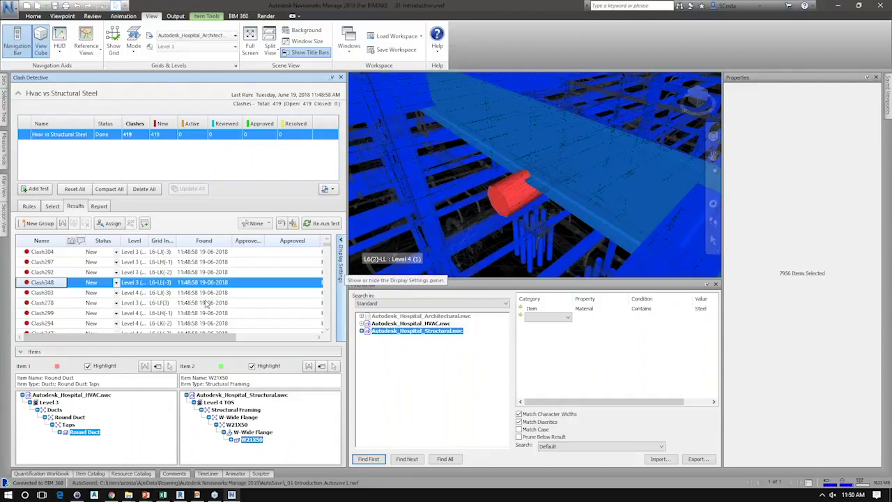
- Expand Clash Detective to show all result columns and widen the Level and Grid Intersection columns
left_click_drag(347, 293, 542, 292)
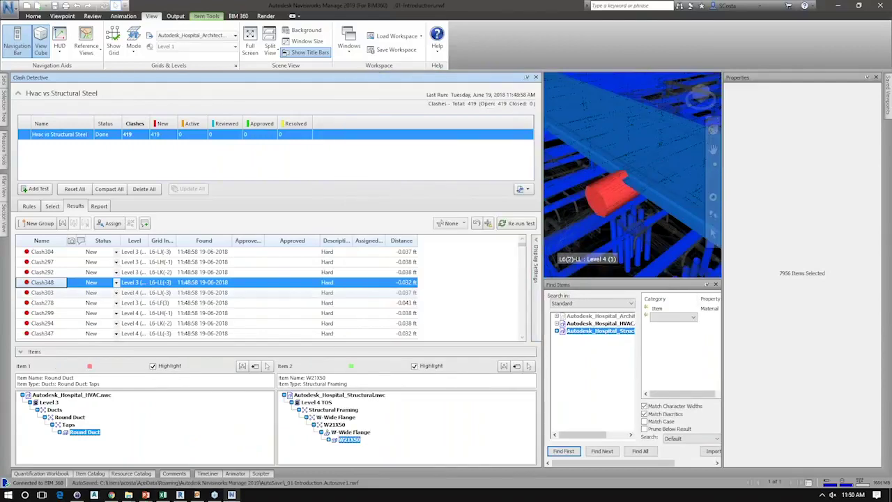
left_click_drag(147, 241, 186, 241)
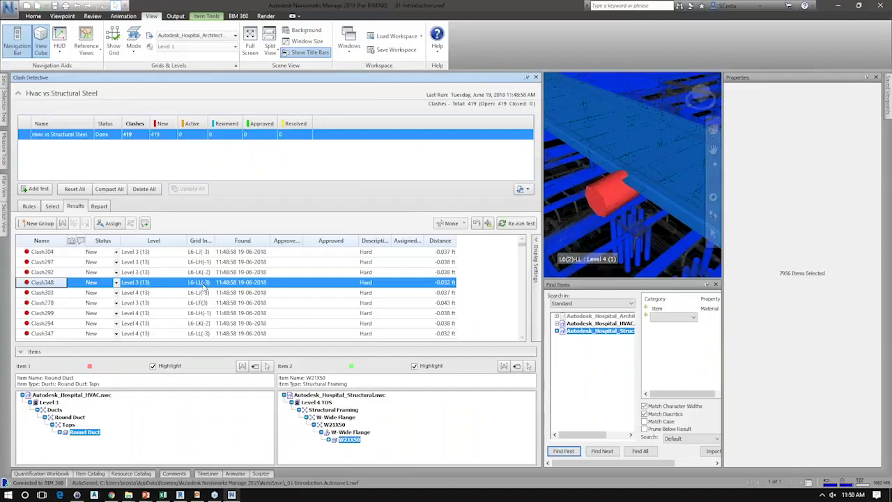
left_click_drag(214, 241, 264, 240)
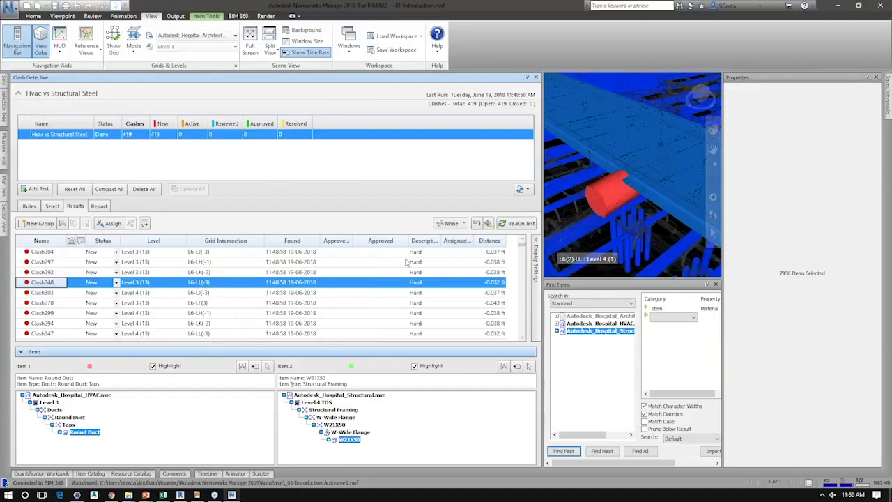
left_click(456, 285)
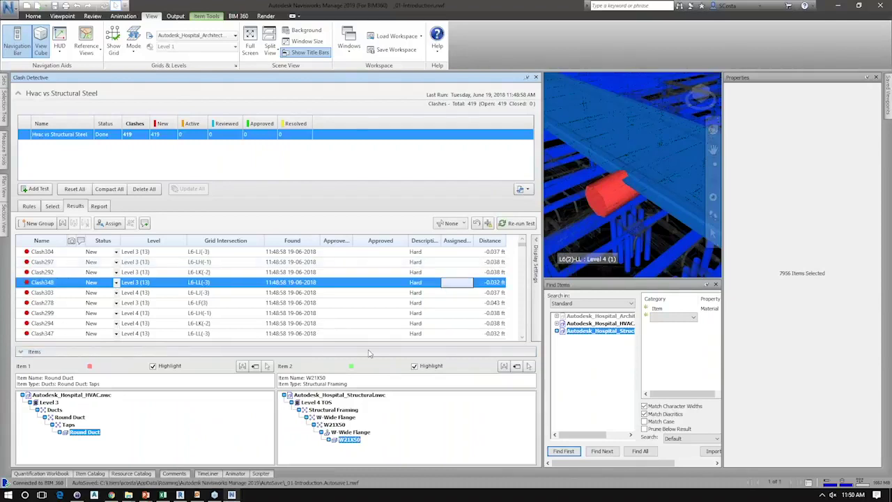
- Enlarge the model view beside the clash results and inspect several clashes, including Clash188, Clash4 and Clash130
left_click(116, 283)
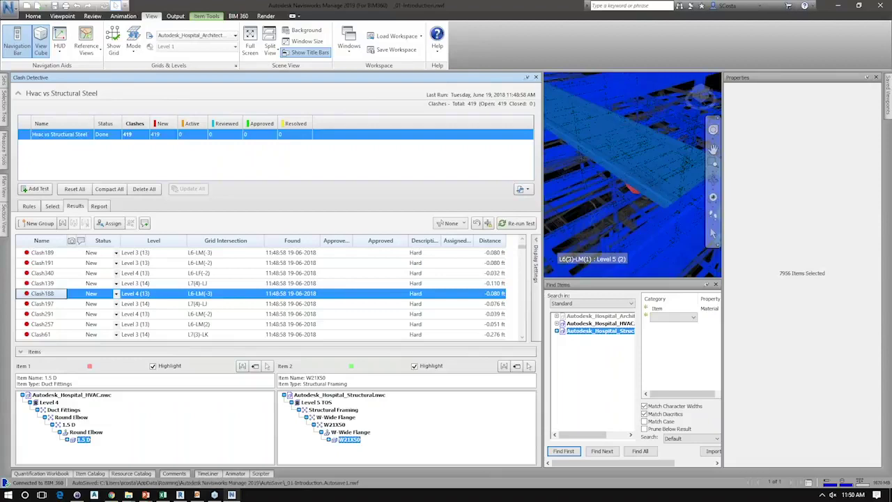
left_click_drag(542, 269, 372, 269)
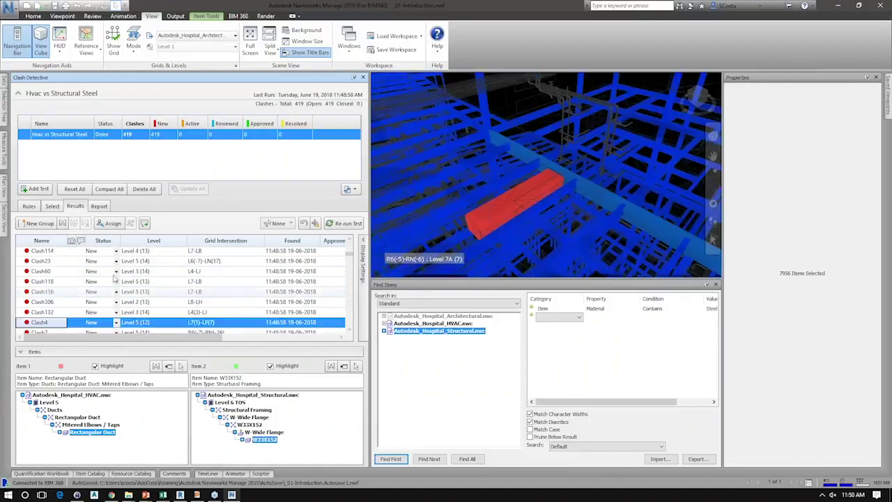
left_click(120, 291)
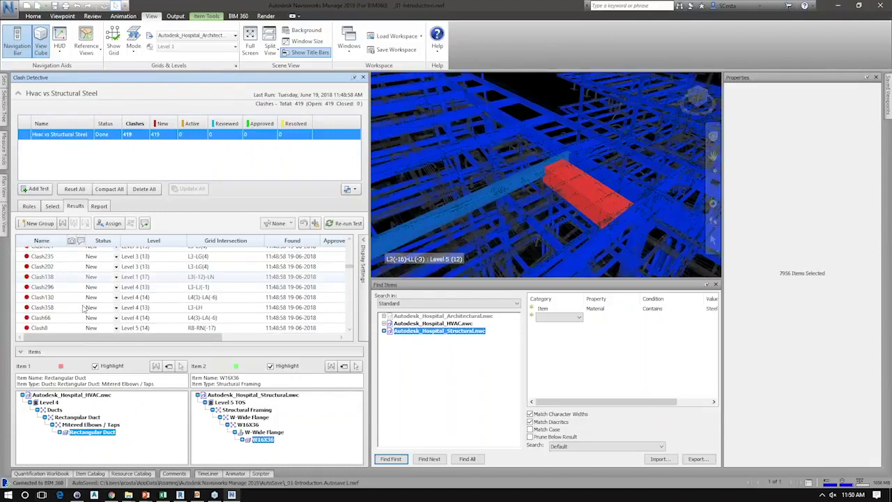
left_click(83, 301)
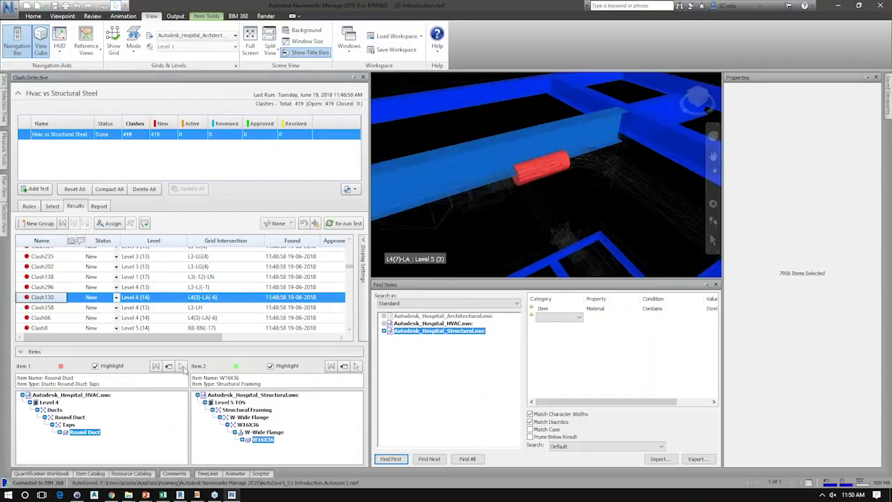
- Select Clash130's round duct, move it vertically clear of the steel beam, and re-run the Hvac vs Structural Steel test
left_click(181, 367)
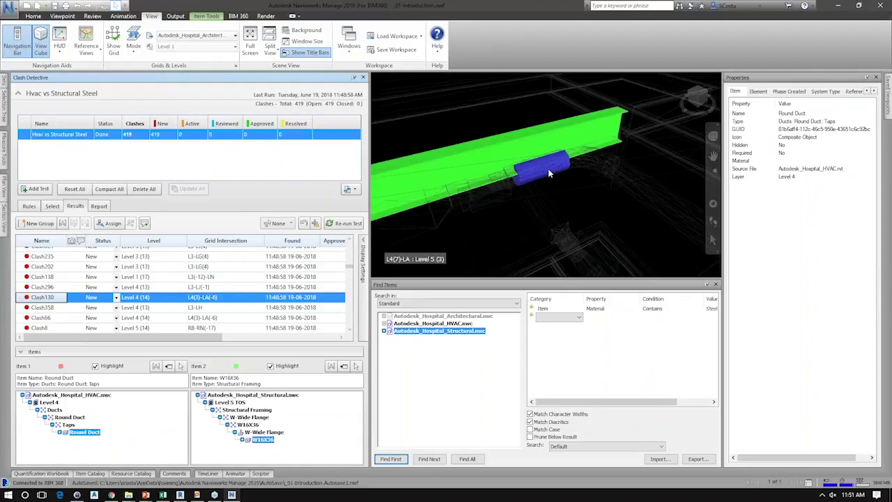
left_click(214, 17)
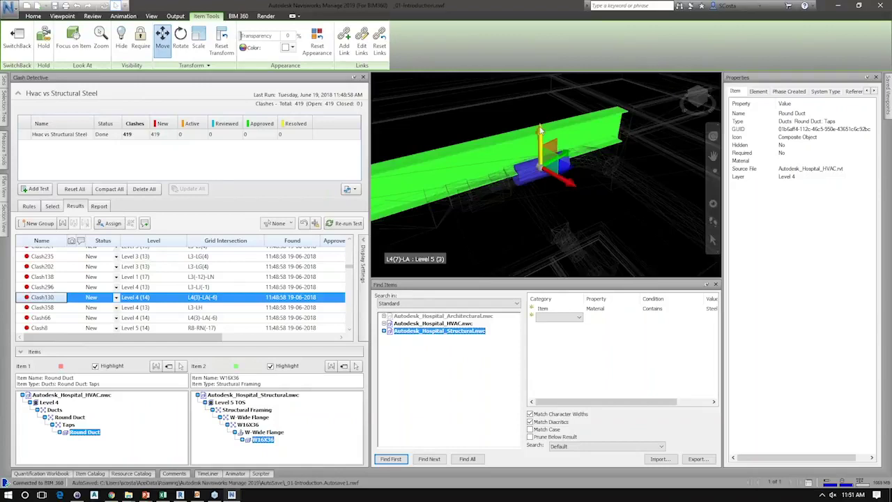
left_click_drag(540, 131, 541, 130)
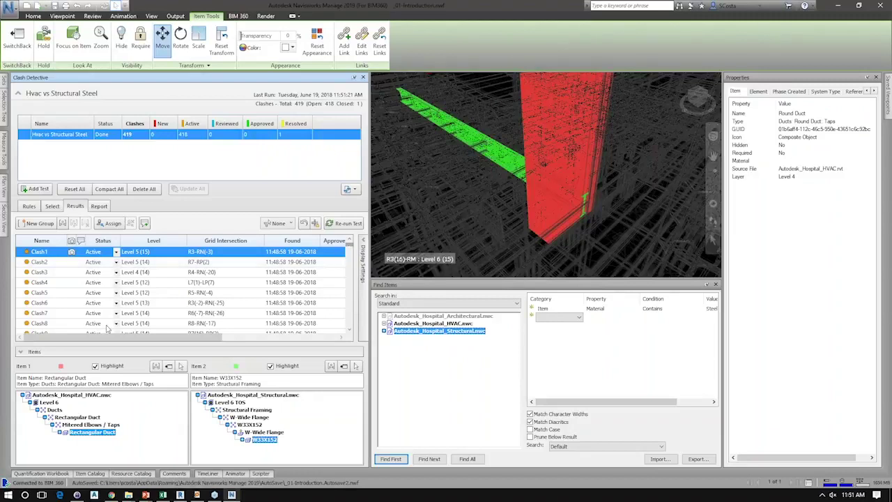
- Set the status of Clash419, near the end of the results list, to Approved
scroll(107, 330, "down", 20)
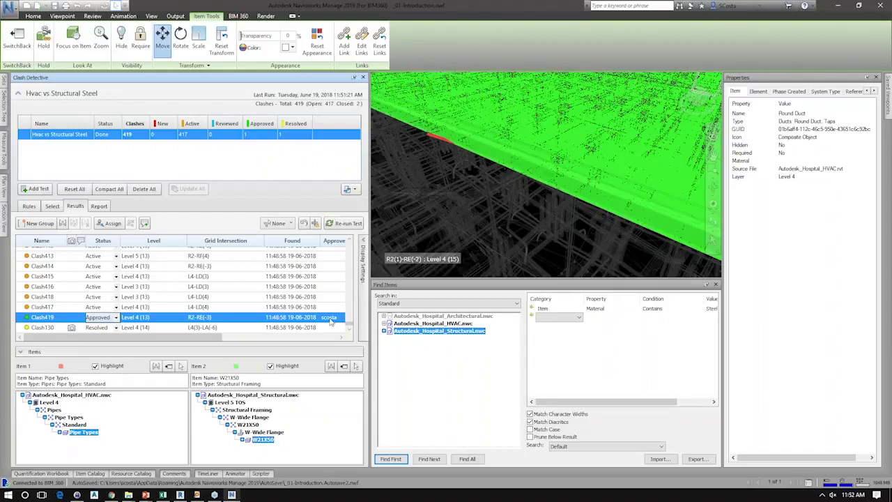
- Write the current test's clash report as Hvac vs Structural Steel.html in a new HTML Report folder inside Navisworks Introduction
left_click(99, 208)
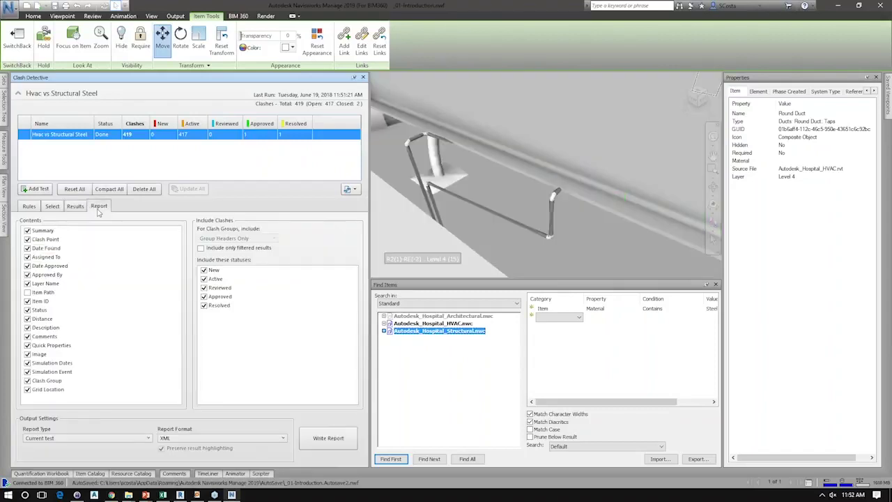
left_click(179, 437)
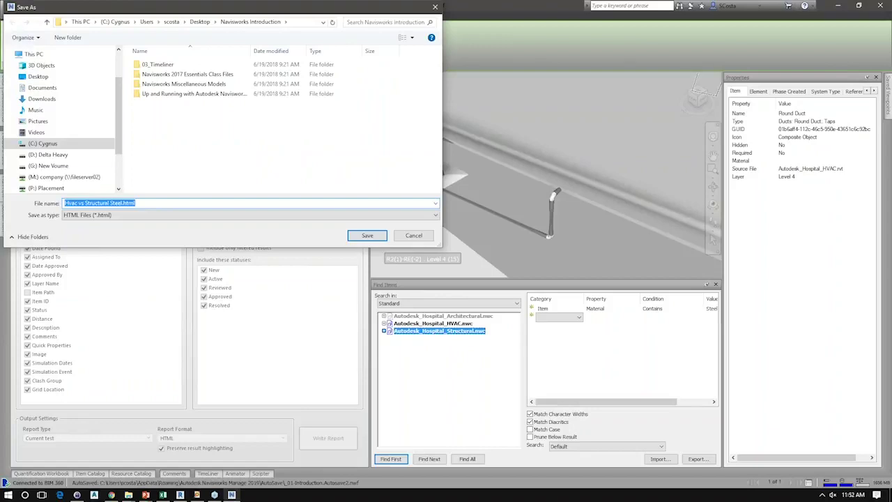
left_click(38, 77)
key("Return")
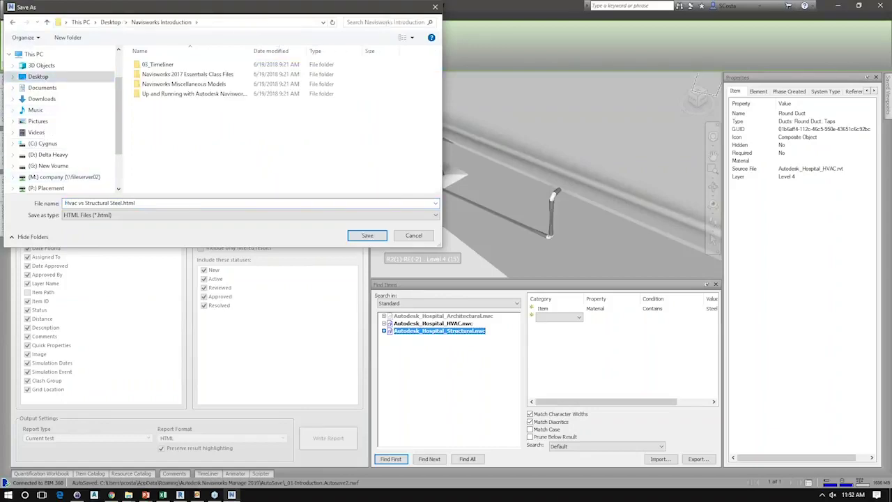
key("ctrl+shift+n")
type("HTML Report")
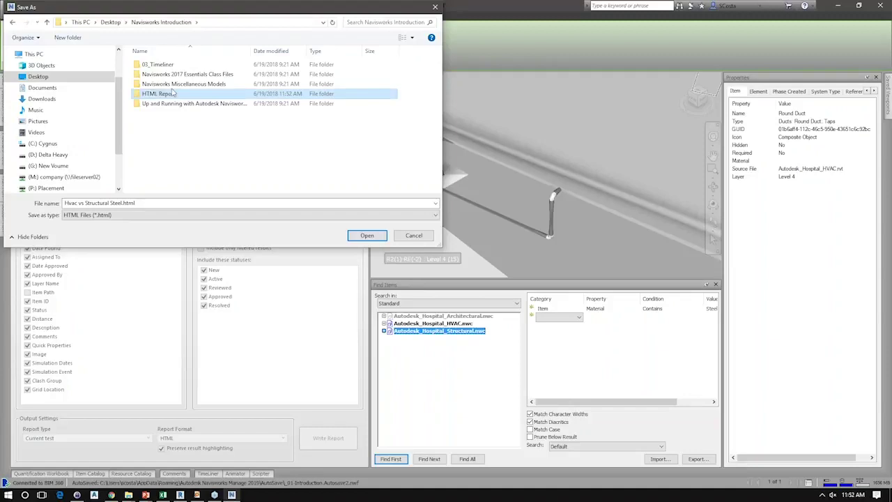
key("Return")
double_click(157, 93)
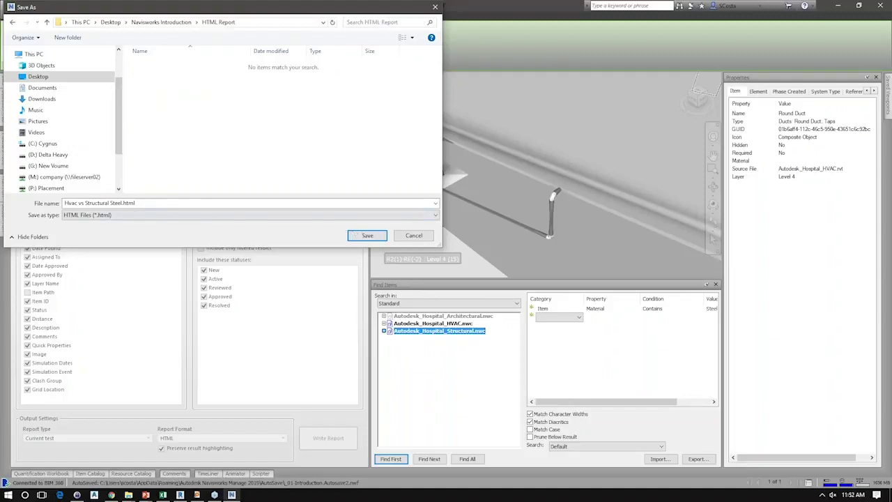
key("Return")
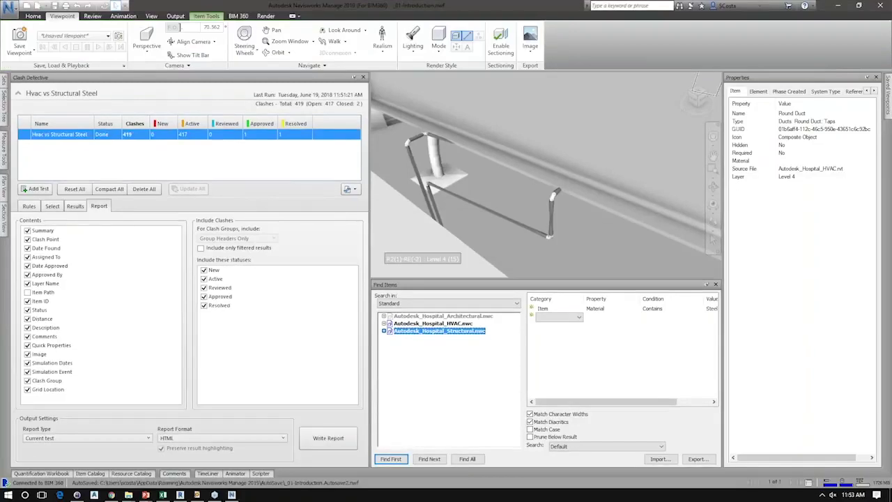
- Open Gatehouse_TimeLiner2.nwf from the 03_Timeliner folder
key("ctrl+o")
double_click(270, 231)
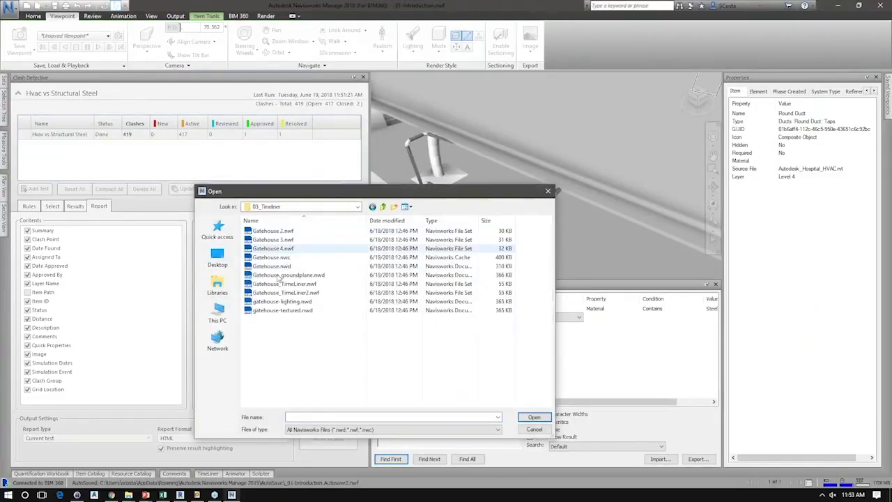
double_click(276, 293)
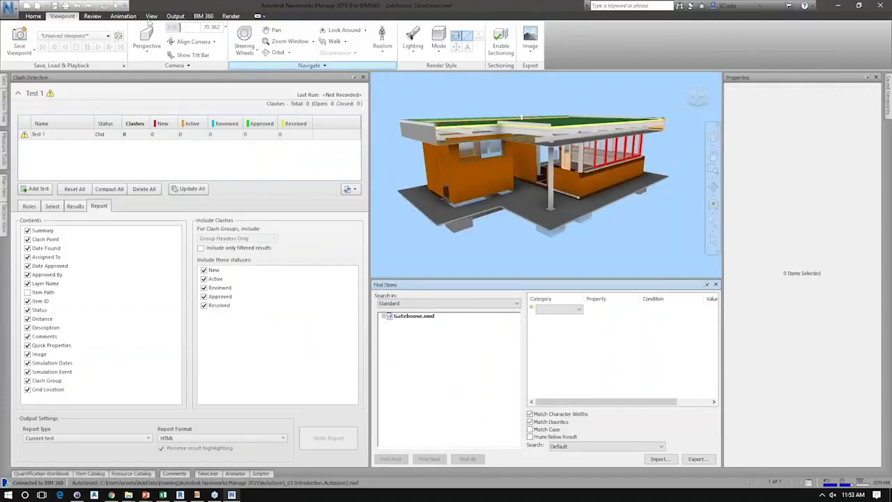
- Load a workspace that includes TimeLiner and Selection Tree, and bring the August 2001 task bars into the Gantt chart
left_click(151, 16)
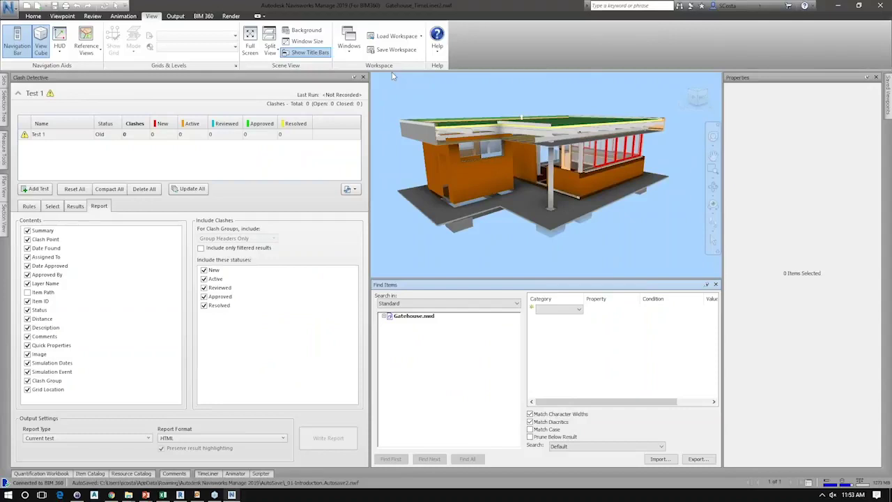
left_click(396, 36)
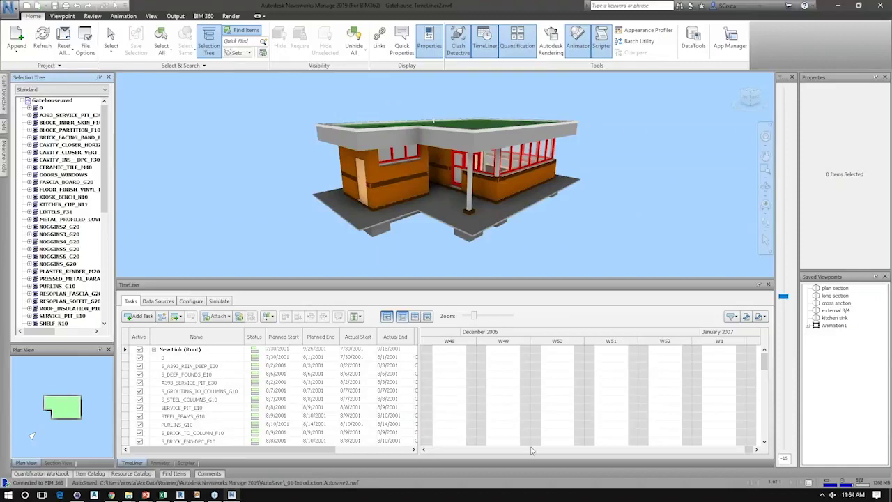
left_click_drag(516, 451, 419, 454)
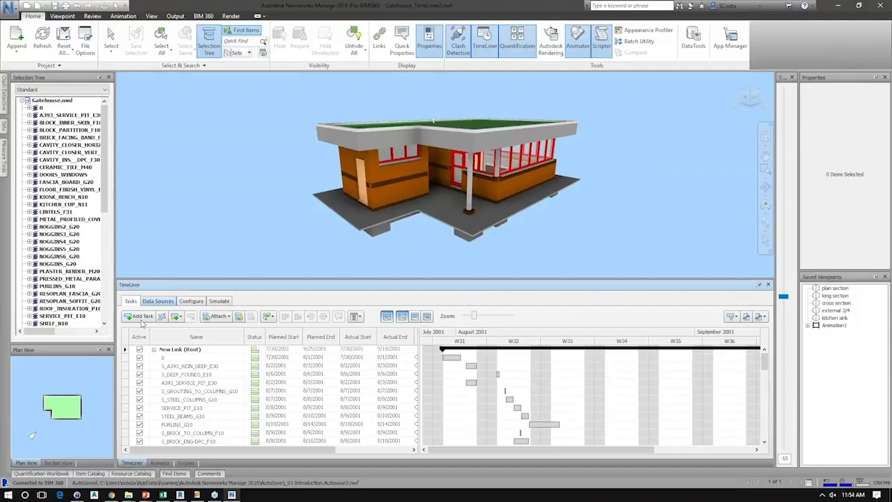
- Examine the schedule data source types TimeLiner can import and the file types offered for a Microsoft Project MPX source
left_click(158, 300)
left_click(137, 316)
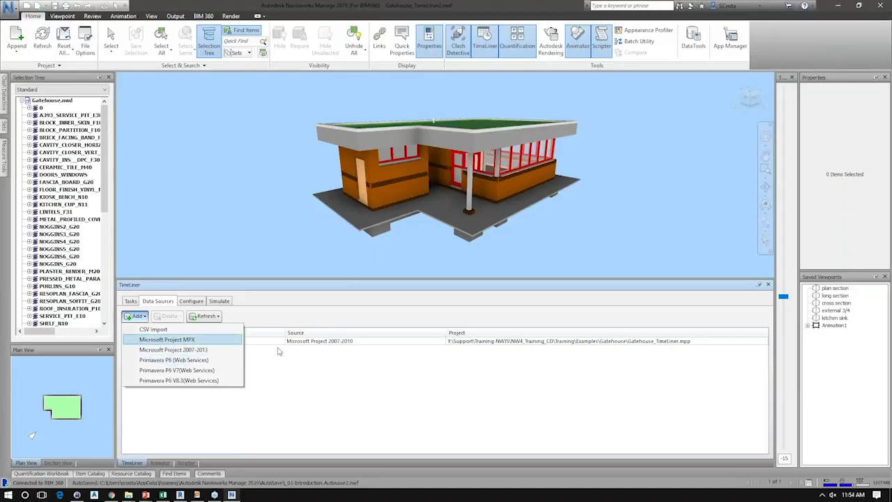
key("Return")
left_click(379, 222)
left_click(380, 225)
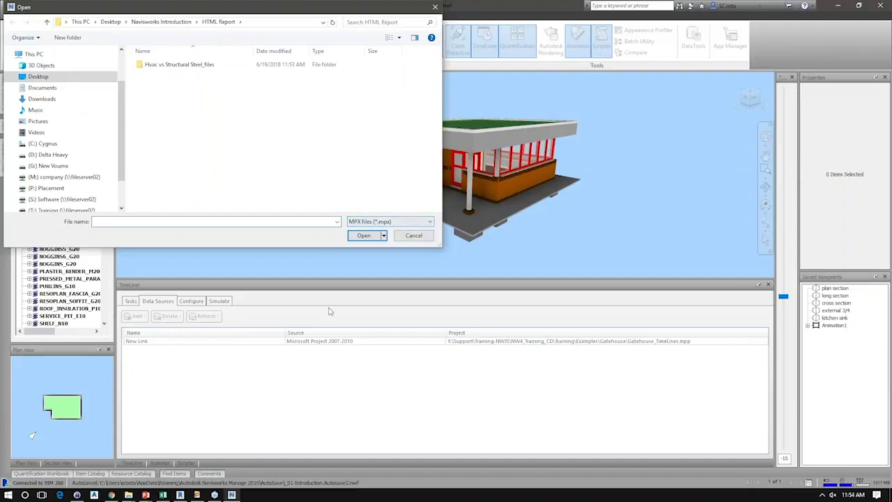
key("Escape")
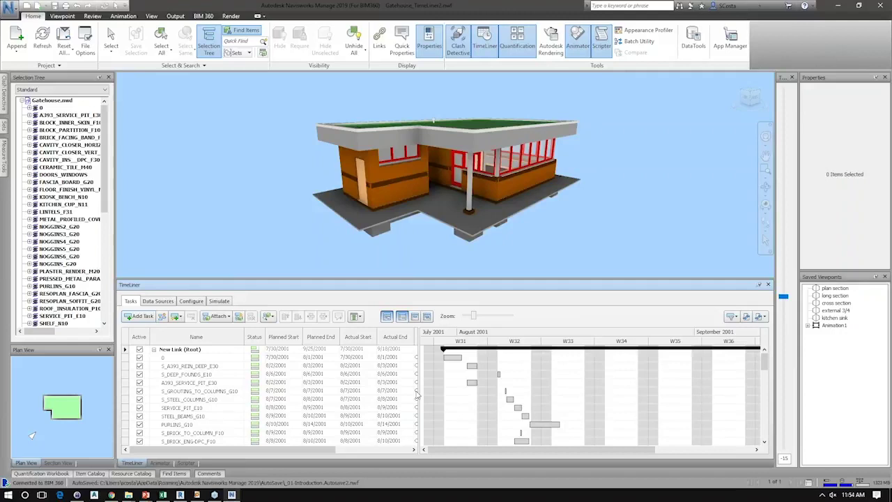
- Enlarge TimeLiner to show the task columns through Total Cost, and advance the construction simulation from its August 1, 2001 start
left_click_drag(424, 279, 426, 248)
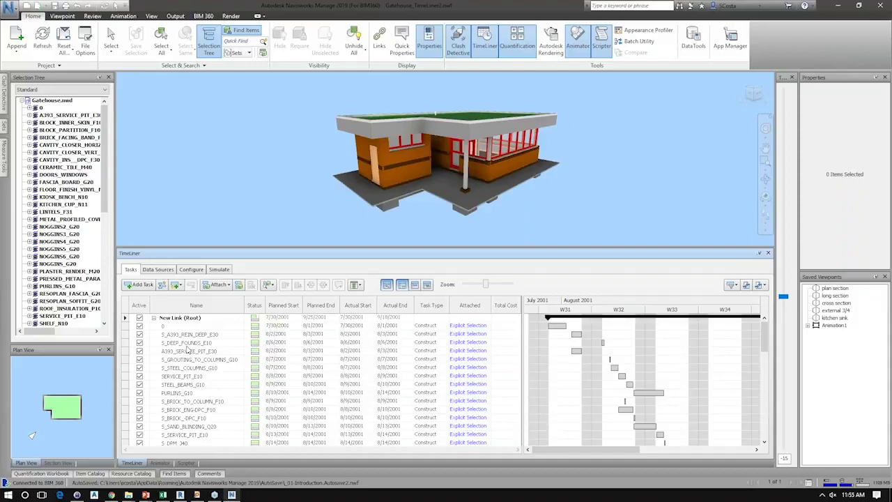
left_click(219, 270)
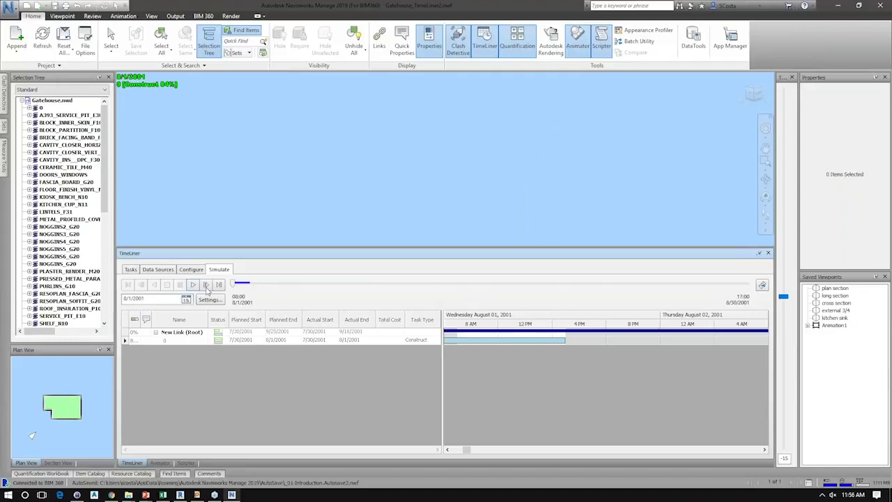
left_click(206, 286)
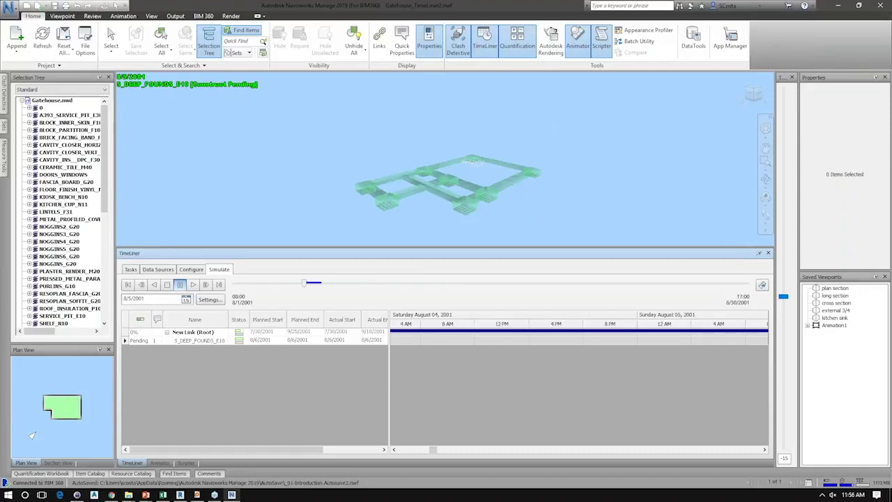
- Enlarge the model view and examine the gatehouse construction stages at several simulation dates, including 8/8/2001, 8/19/2001 and 8/29/2001
left_click_drag(367, 247, 368, 304)
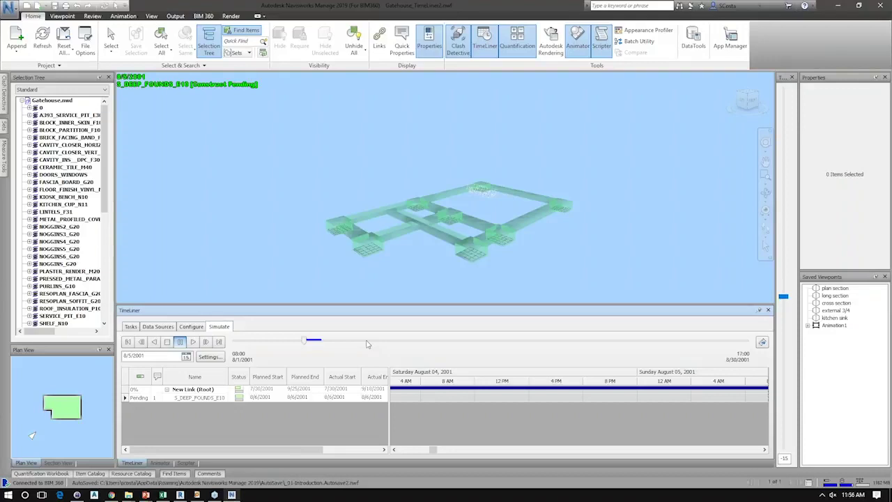
left_click(367, 341)
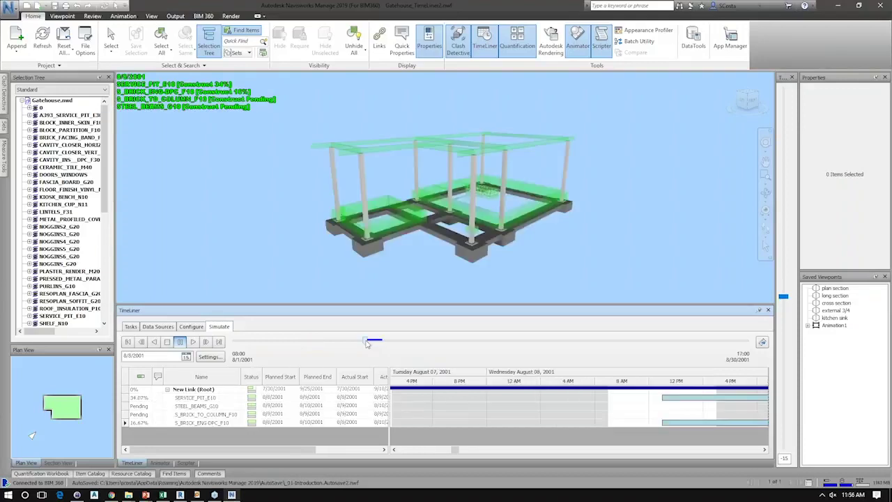
left_click(449, 341)
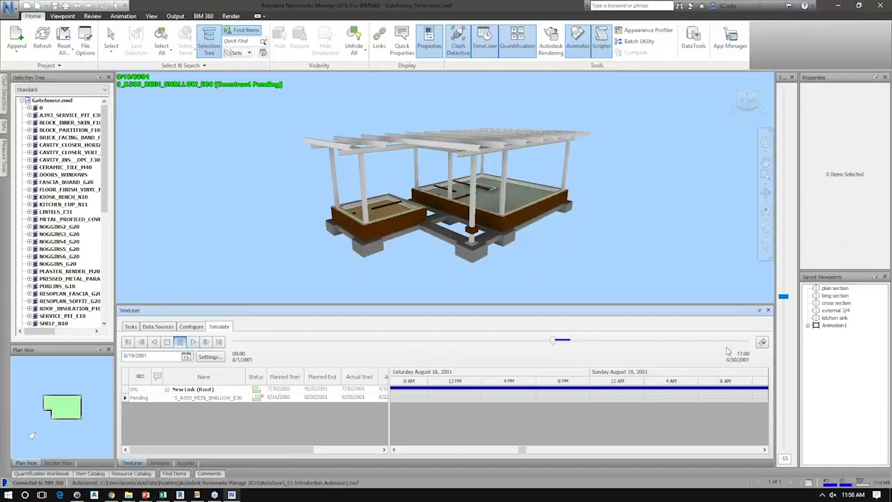
left_click_drag(726, 348, 725, 347)
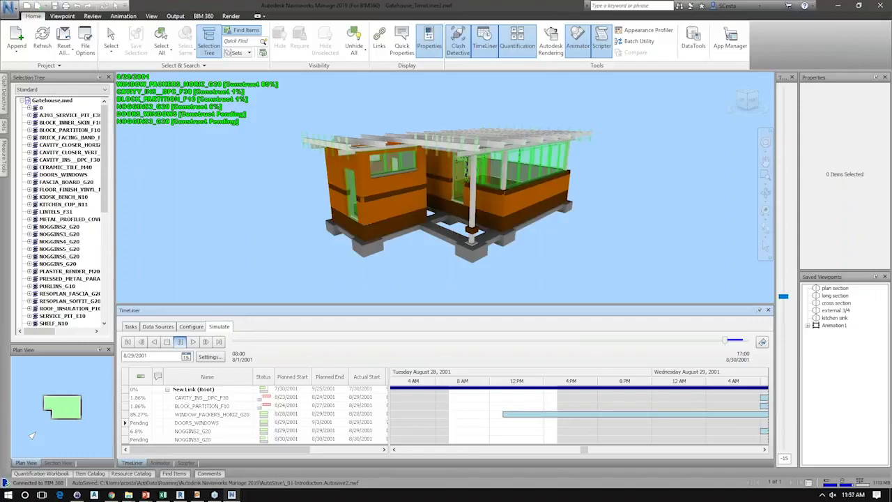
middle_click_drag(467, 161, 468, 170, "shift")
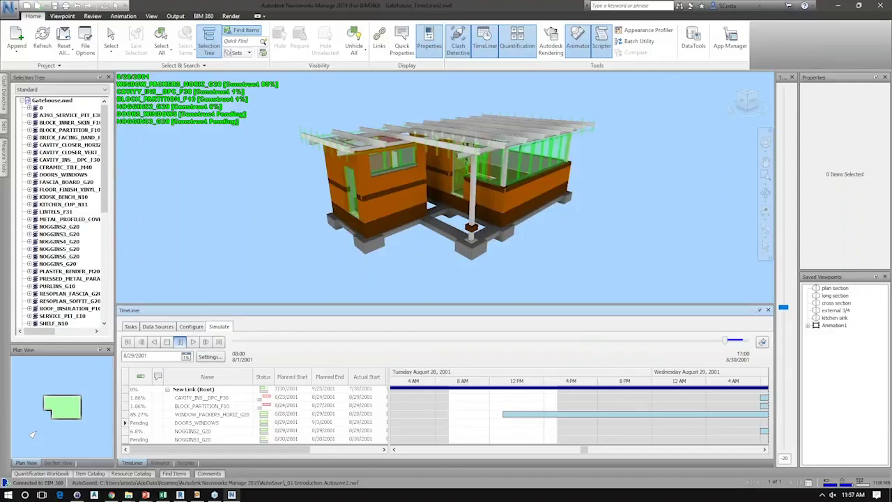
- Show the model elements attached to the S_DEEP_FOUNDS_E10 task and inspect the foundations from below
left_click(132, 327)
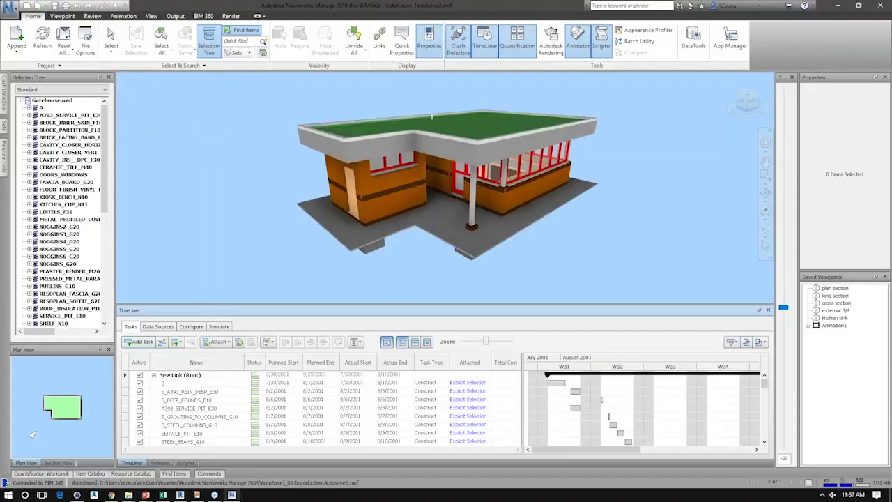
left_click(187, 400)
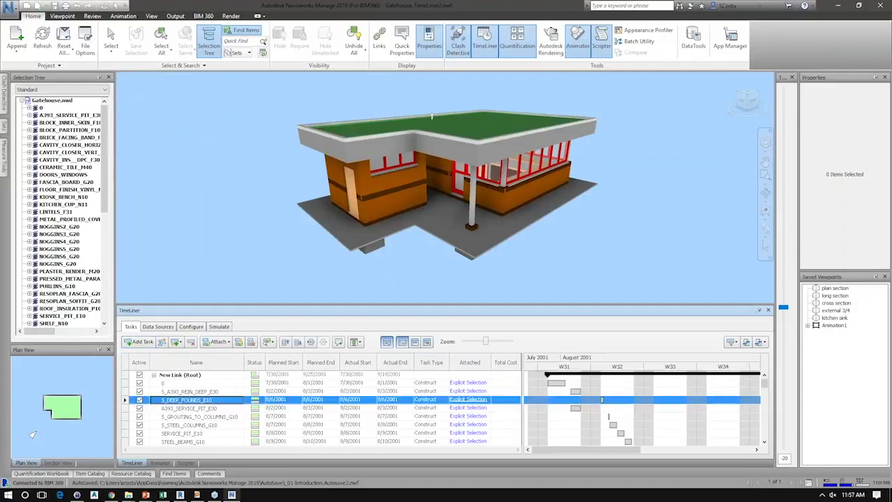
left_click(468, 400)
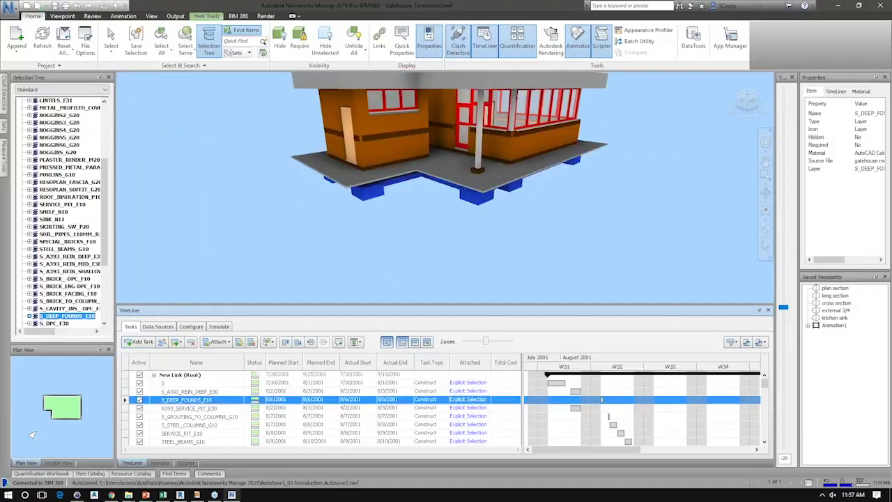
middle_click_drag(446, 230, 440, 163, "shift")
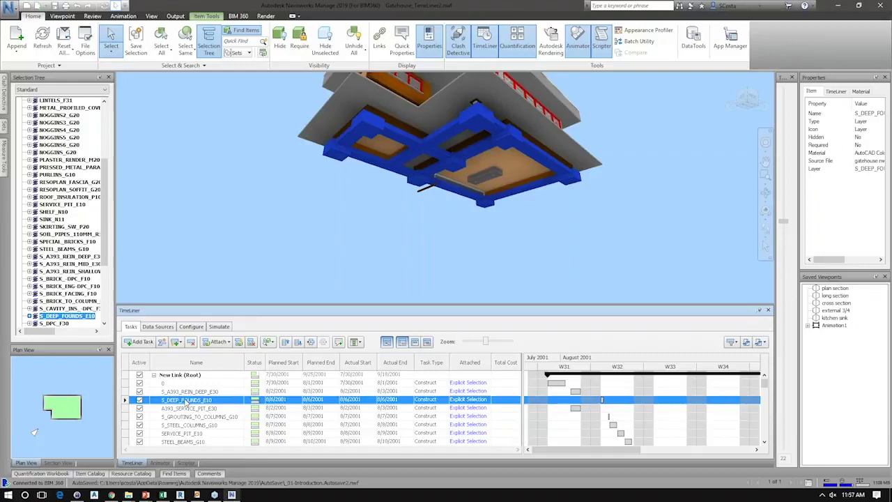
- Check the S_SHALLOW_FOUNDS_E10 task and the model elements attached to the KITCHEN_CUP_N11 and S_BRICK_FACING_F10 tasks
scroll(182, 432, "down", 3)
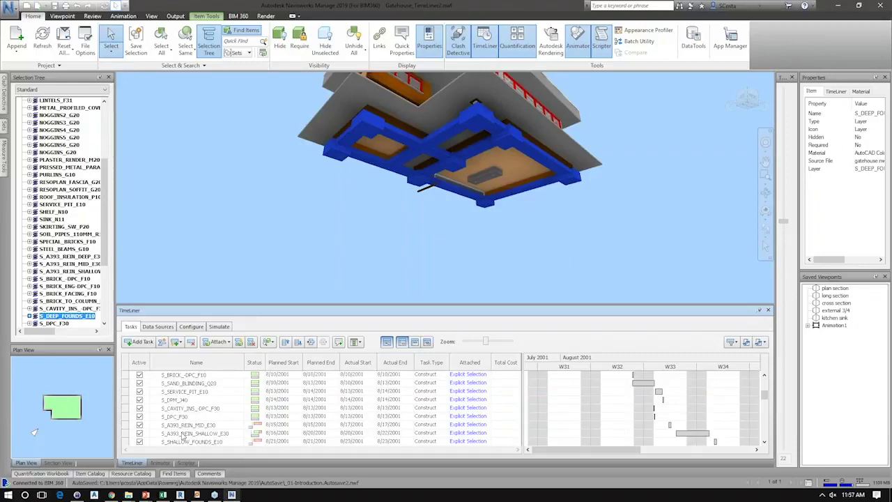
left_click(187, 440)
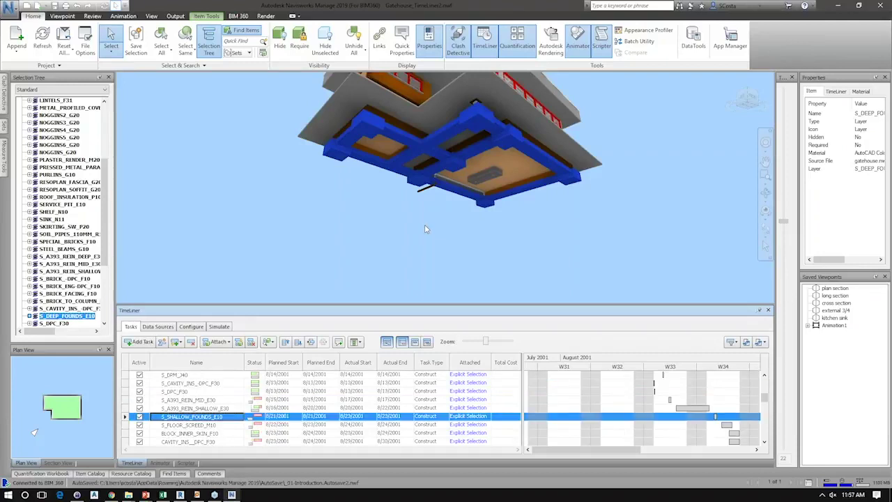
left_click(424, 225)
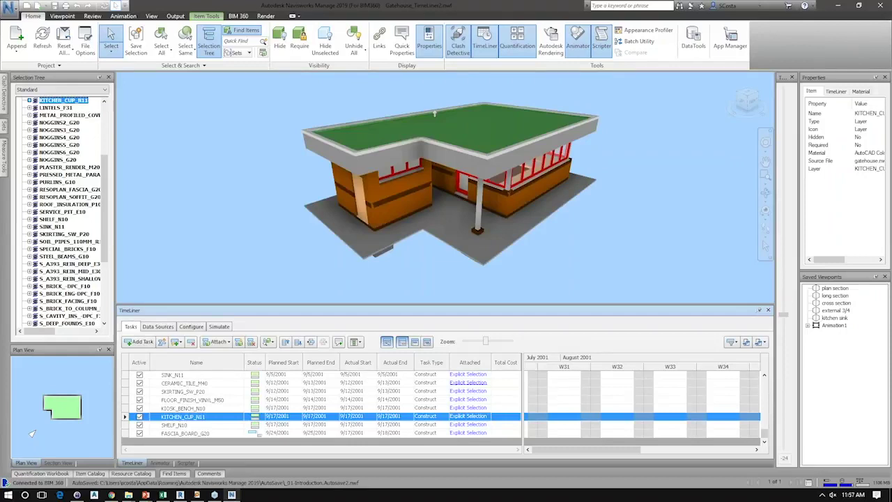
scroll(467, 382, "up", 8)
left_click(467, 391)
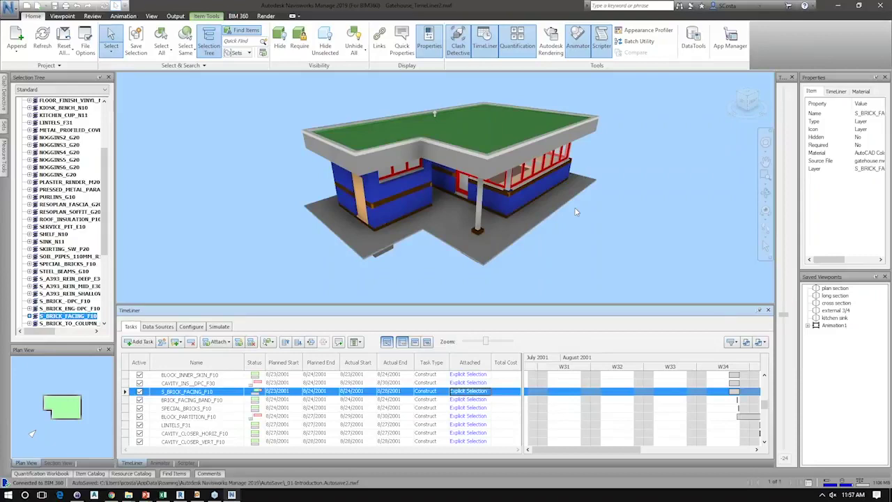
- Clear the selection and open the 01-Introduction.nwf file from the Navisworks Introduction folder
key("alt+Tab")
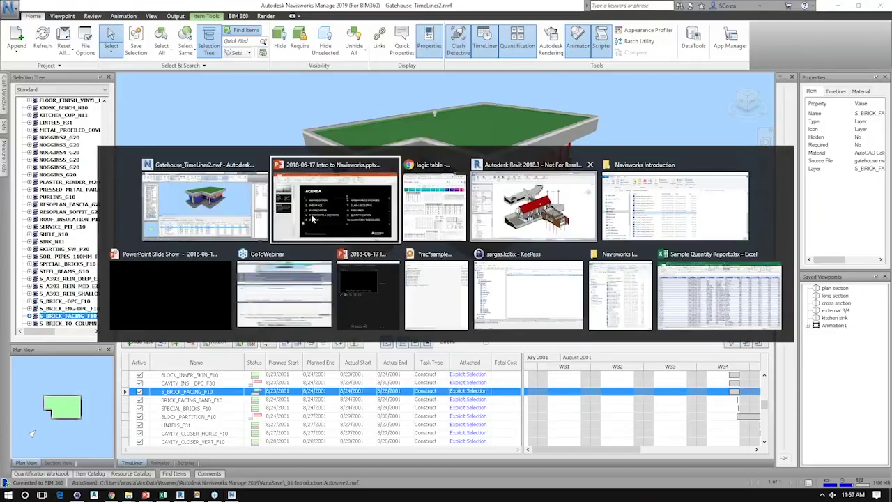
key("Escape")
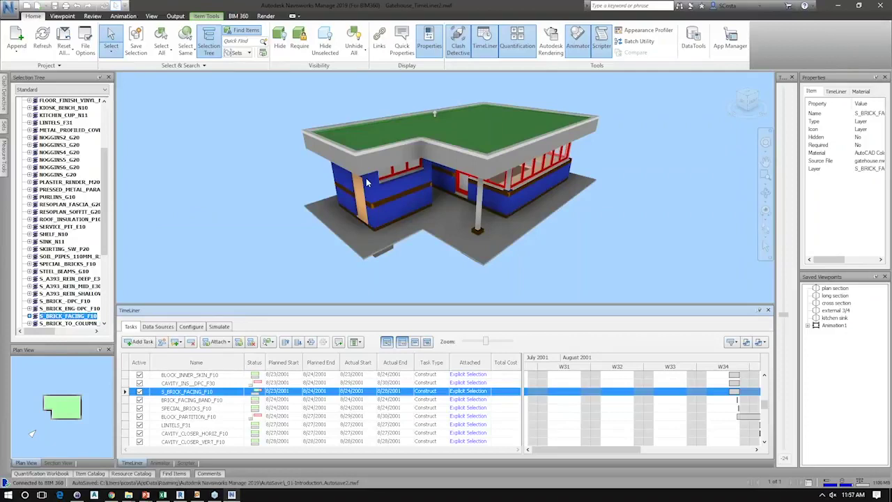
key("Escape")
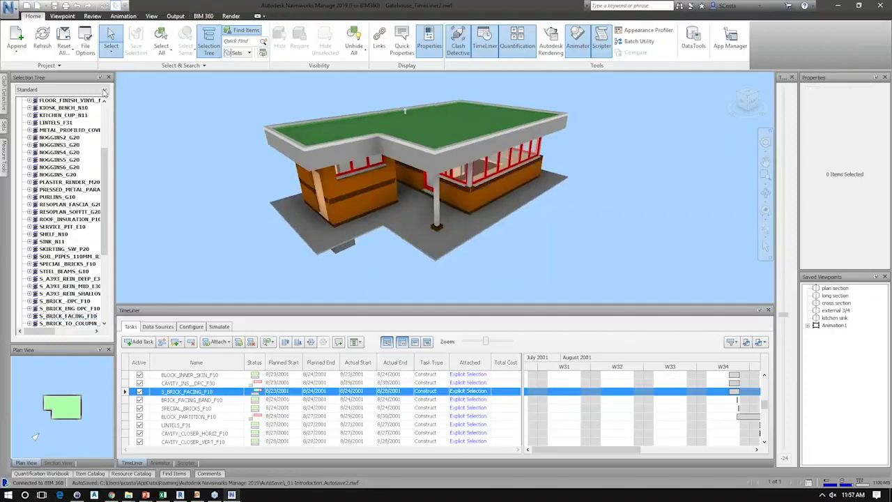
left_click(9, 6)
left_click(28, 52)
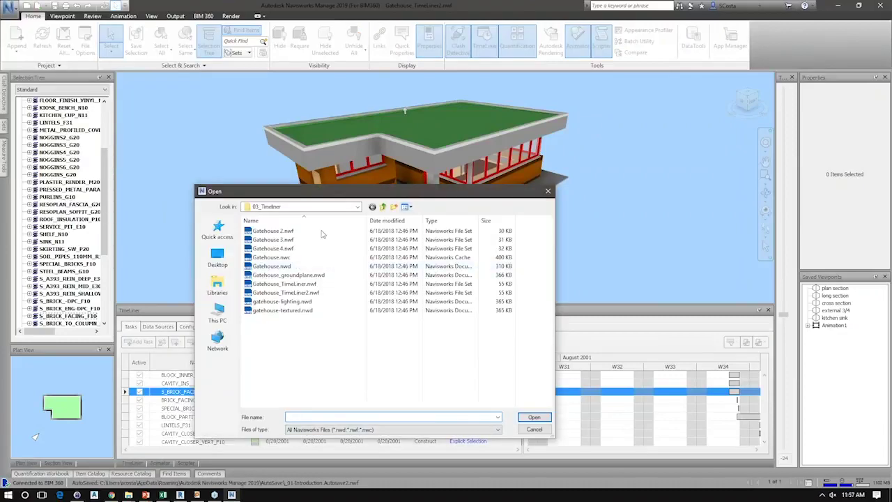
left_click(383, 205)
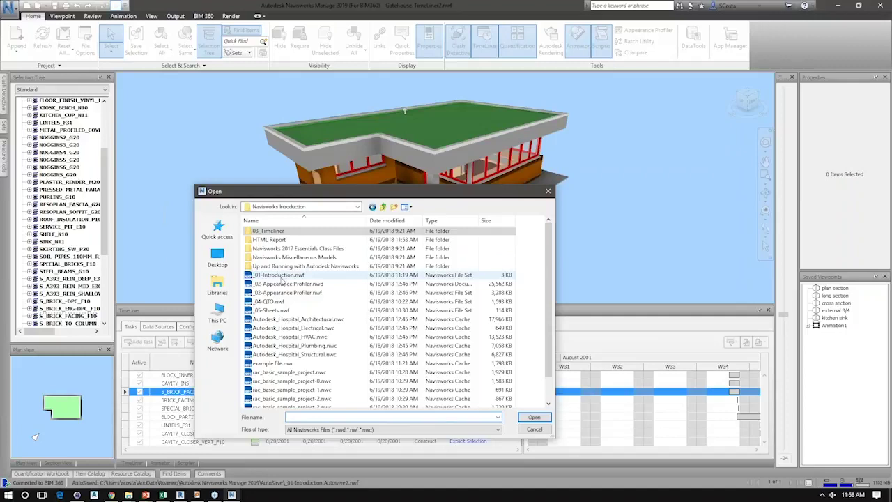
left_click(280, 277)
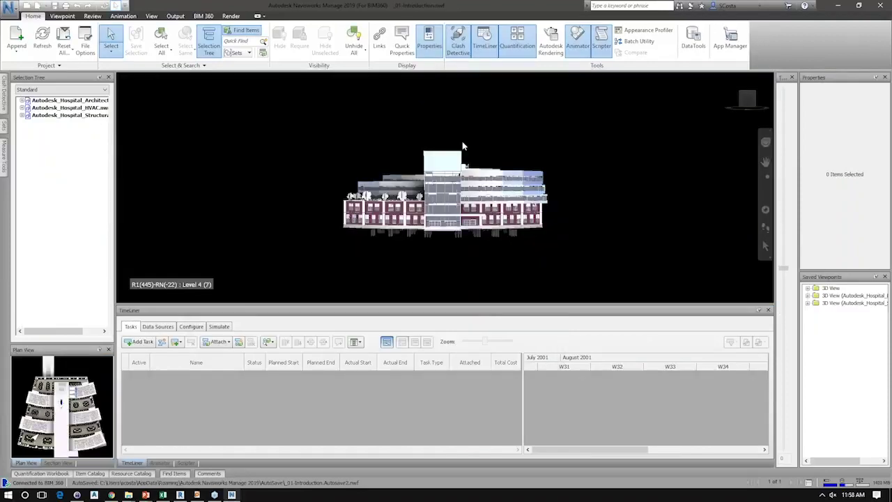
- Hide the HVAC and Structural hospital models, leaving only Autodesk_Hospital_Architectural shown and selected
middle_click_drag(463, 146, 499, 193, "shift")
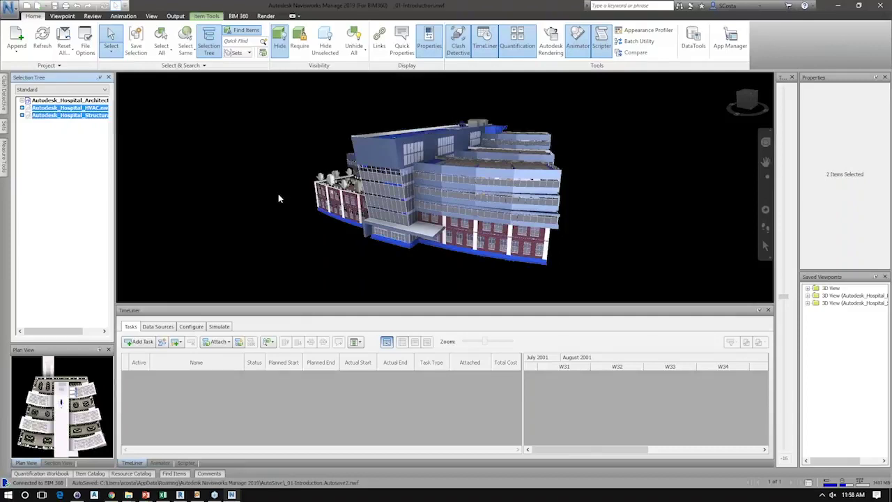
left_click(348, 216)
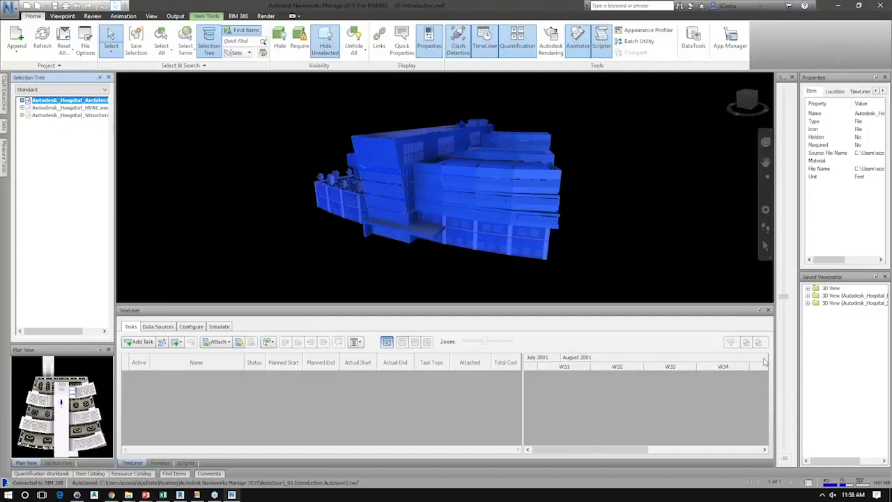
- Open the Quantification Workbook and start its project setup with the listed CSI-16 catalog
left_click(41, 473)
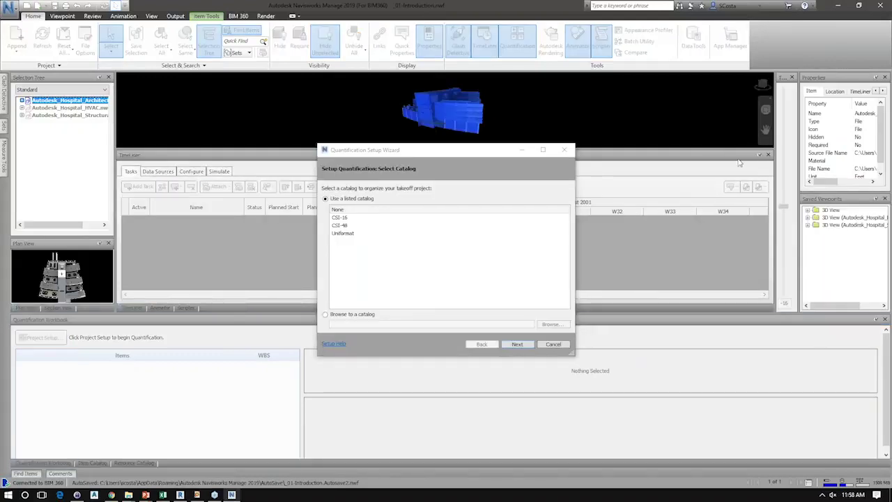
left_click(516, 345)
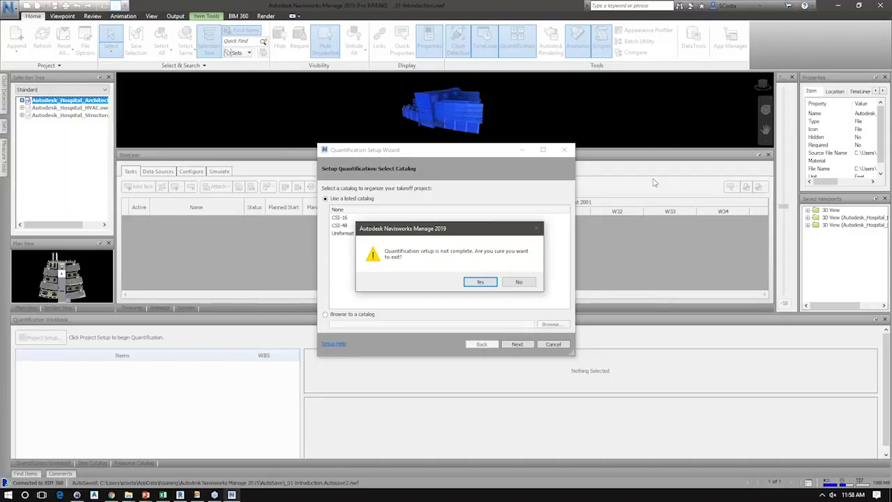
key("Return")
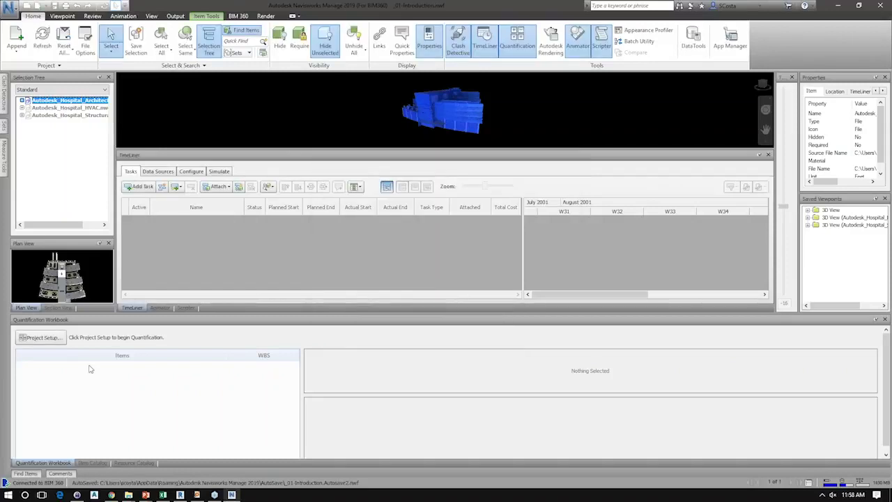
left_click(40, 337)
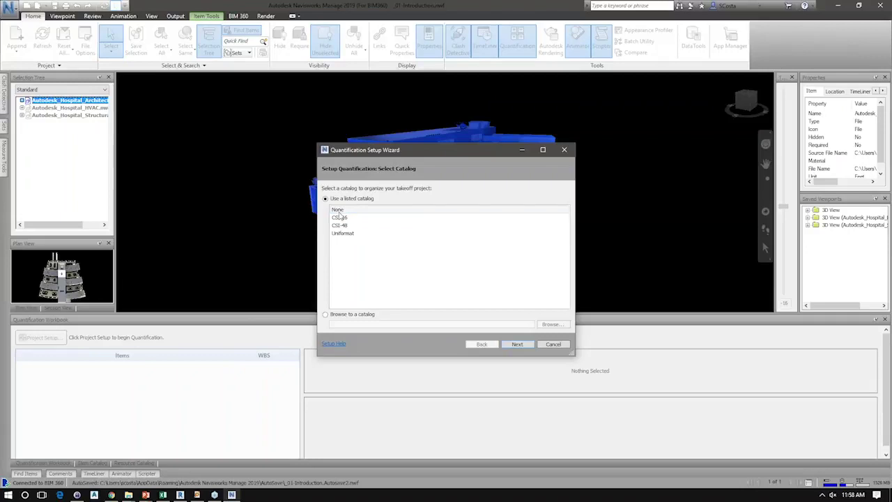
left_click(341, 233)
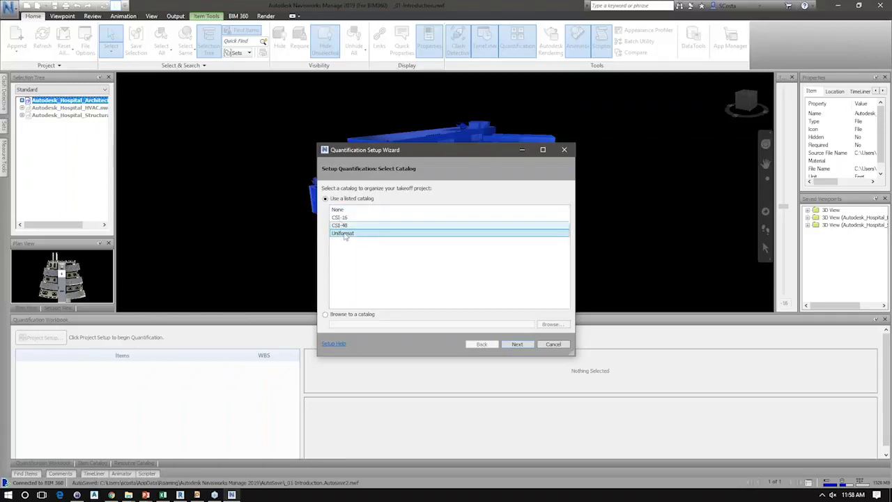
left_click(352, 218)
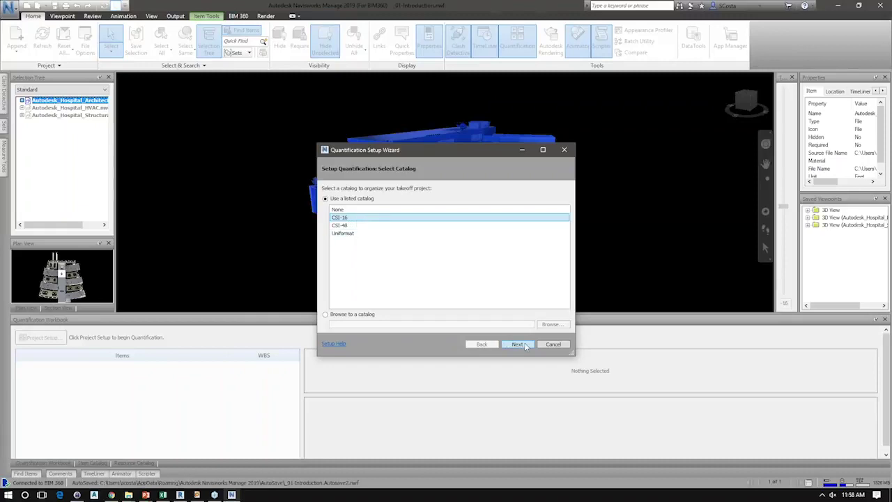
left_click(370, 314)
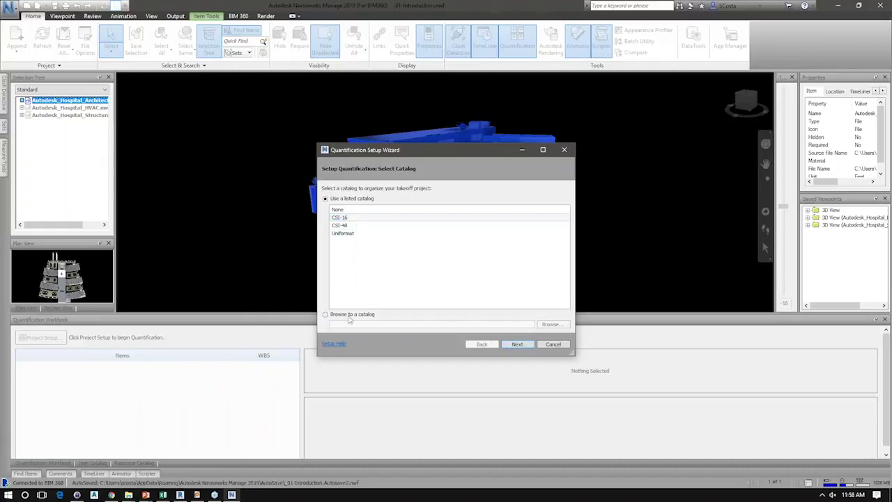
left_click(336, 198)
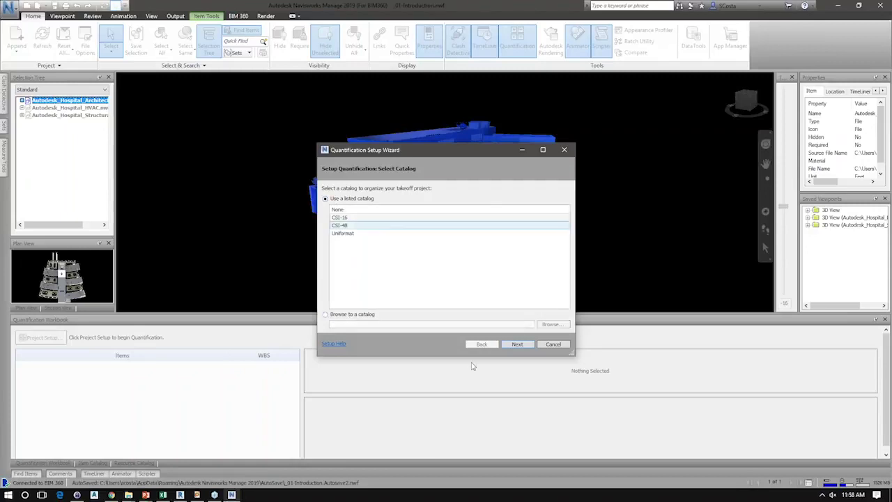
left_click(516, 344)
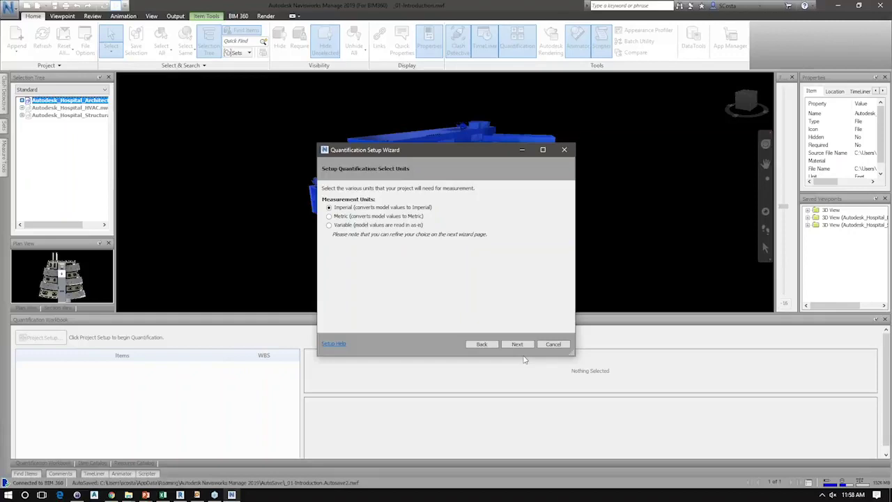
- Complete the quantification setup with Imperial measurement units and all general takeoff properties in their default units
left_click(516, 344)
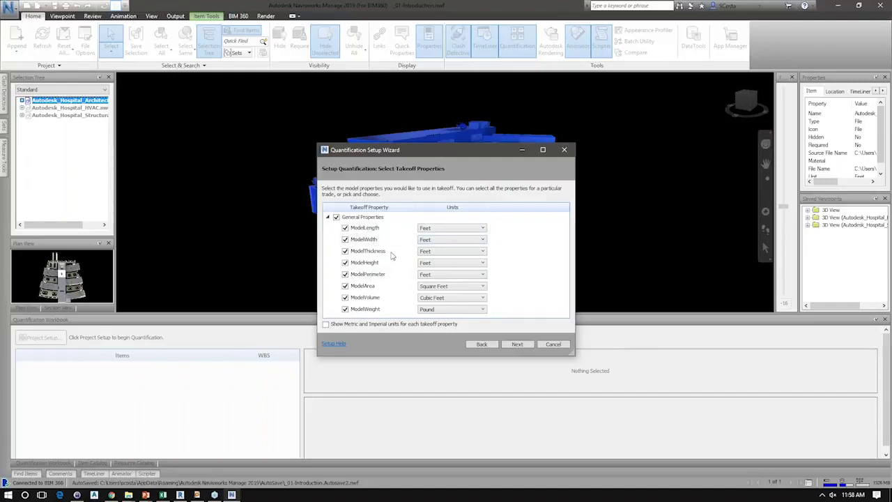
left_click(458, 252)
left_click(537, 320)
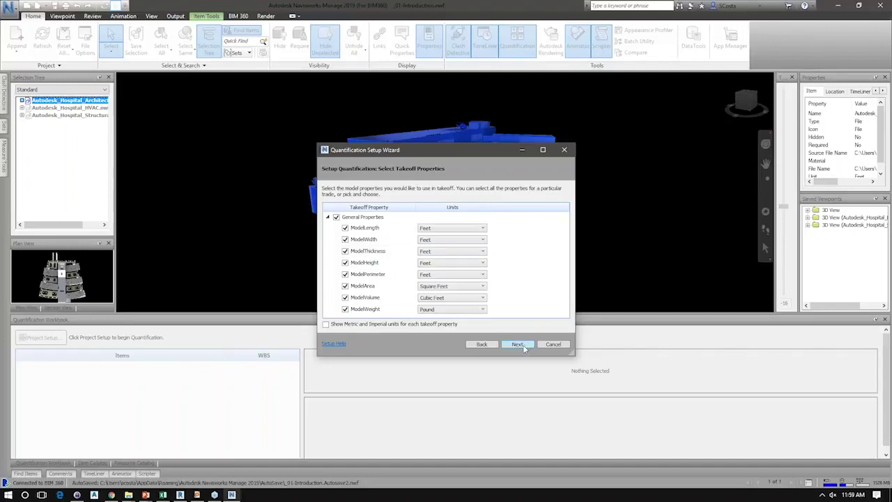
left_click(518, 344)
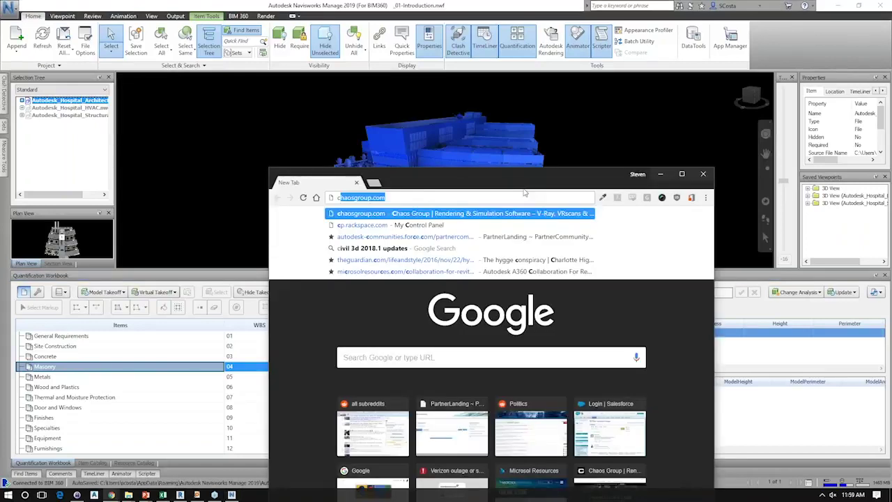
- Switch to Chrome and search Google for the CSI catalog format
type("cis catag")
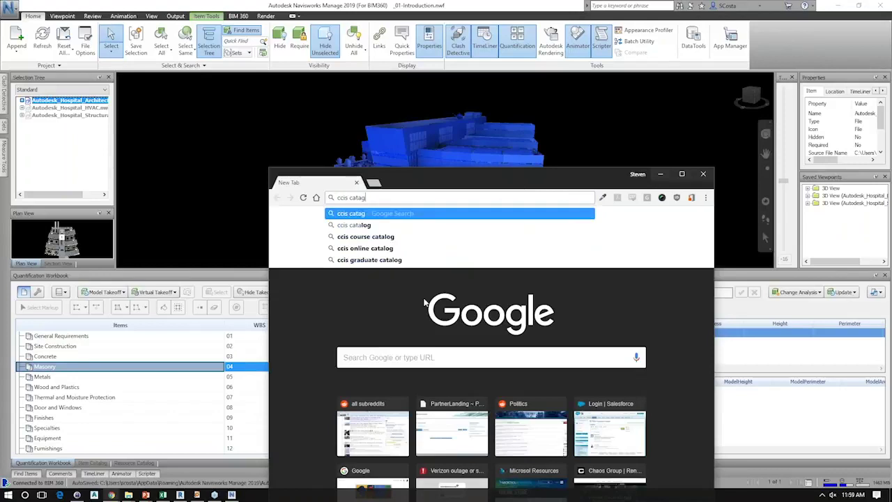
type("log form,at")
key("Return")
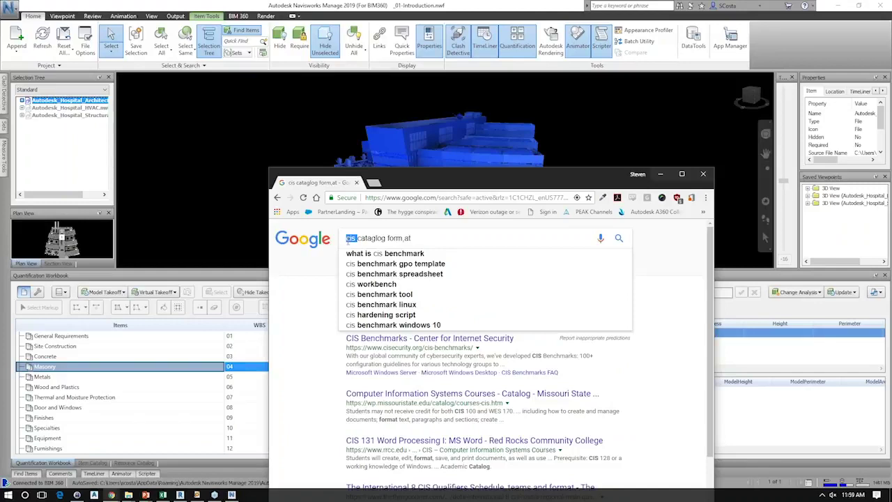
type("csi")
key("Return")
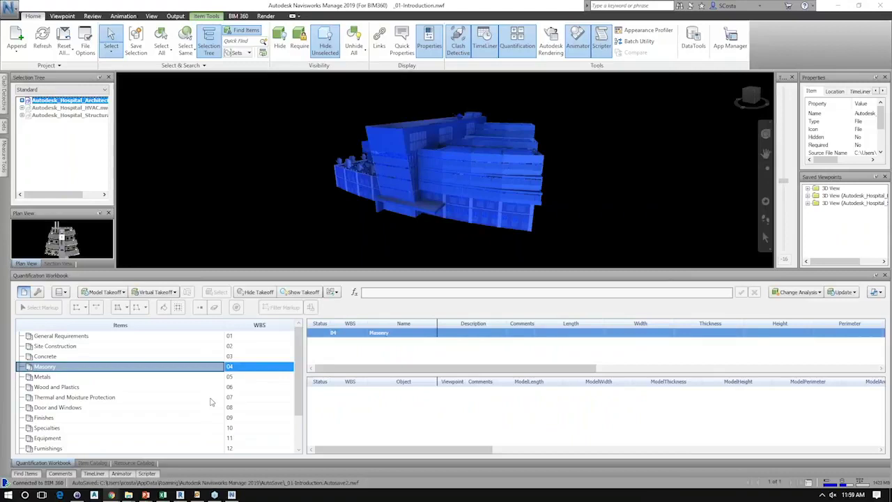
- Find all model items whose Type contains Door and hide everything that is not selected
left_click(93, 473)
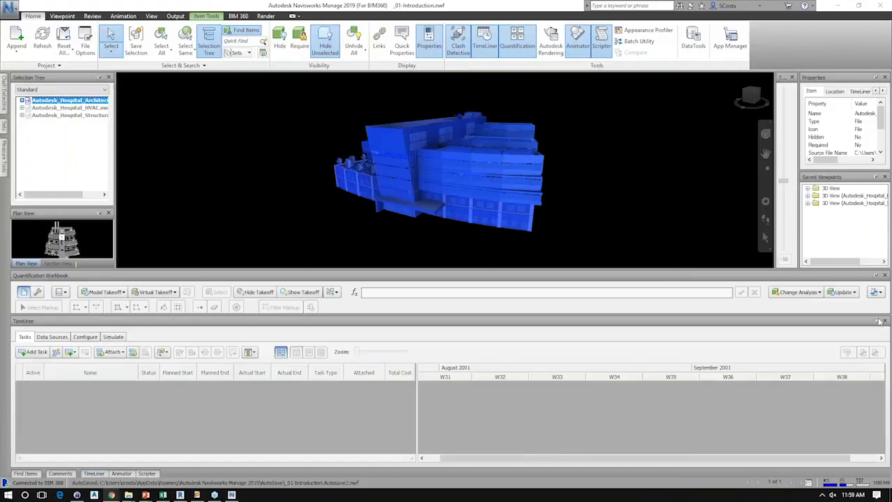
left_click(877, 320)
left_click(106, 308)
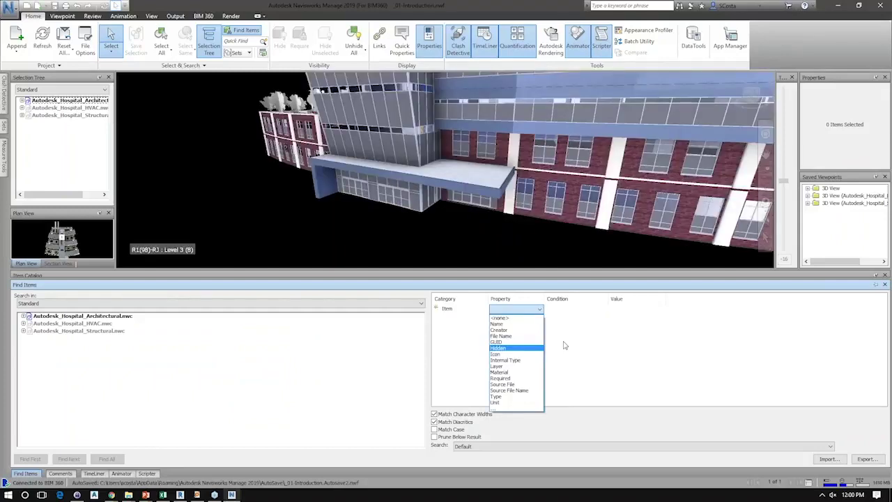
left_click(496, 396)
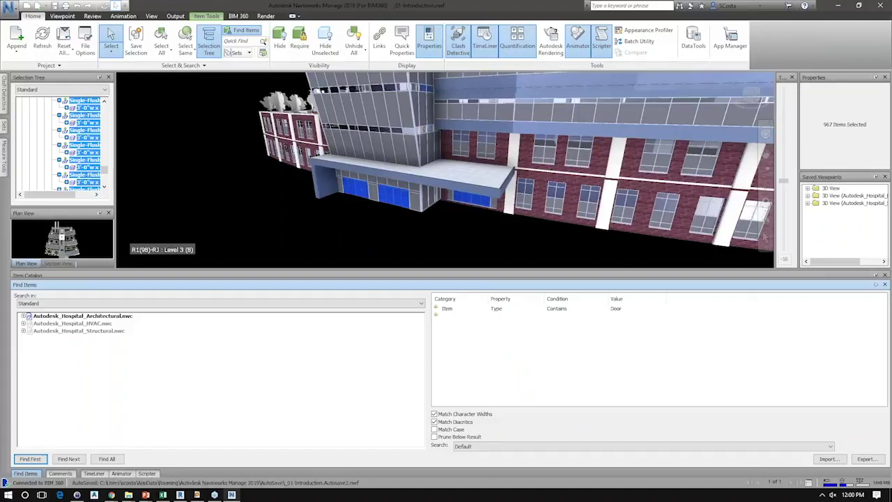
left_click(325, 46)
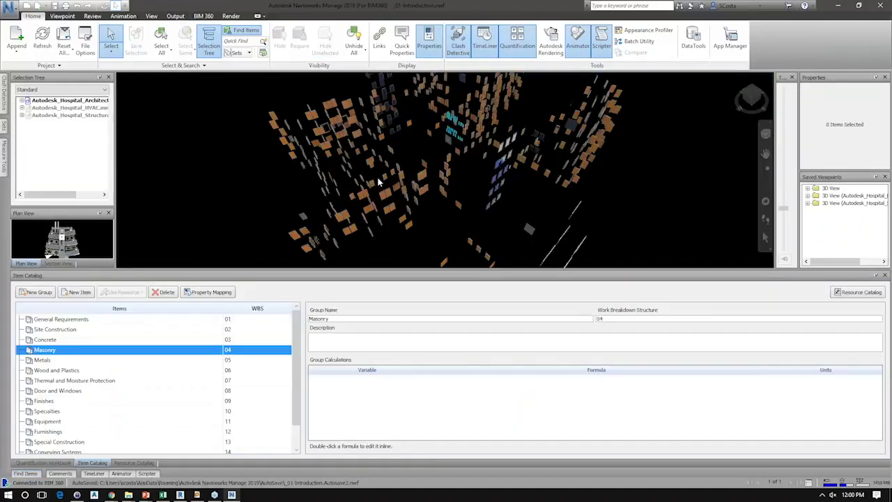
scroll(378, 181, "up", 3)
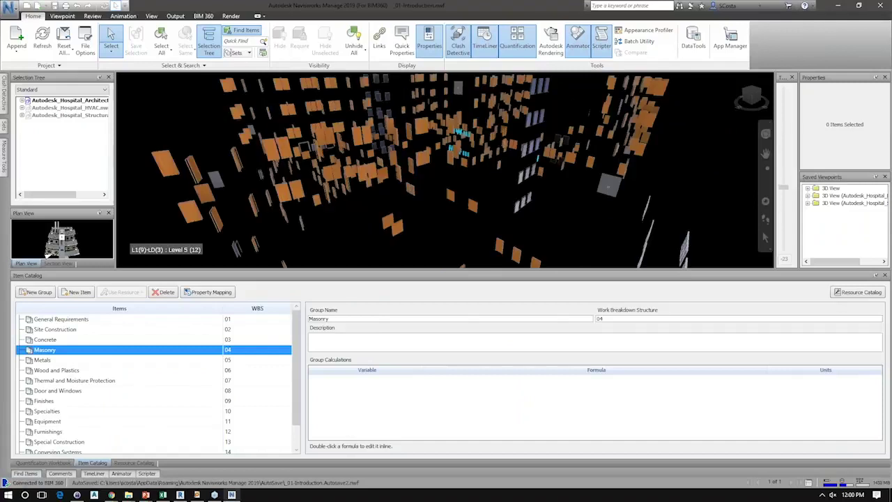
- Select a single-flush door in the model and create a Single Flush Doors group under Door and Windows in the Item Catalog
left_click(297, 190)
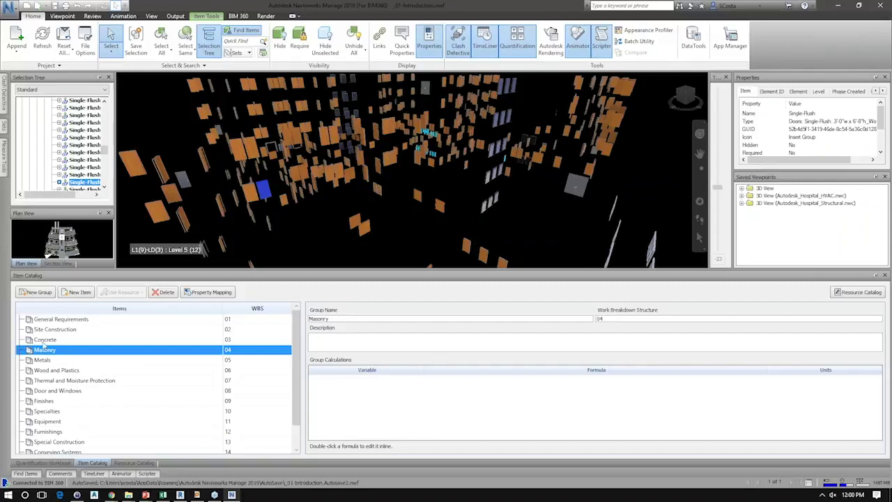
left_click(55, 391)
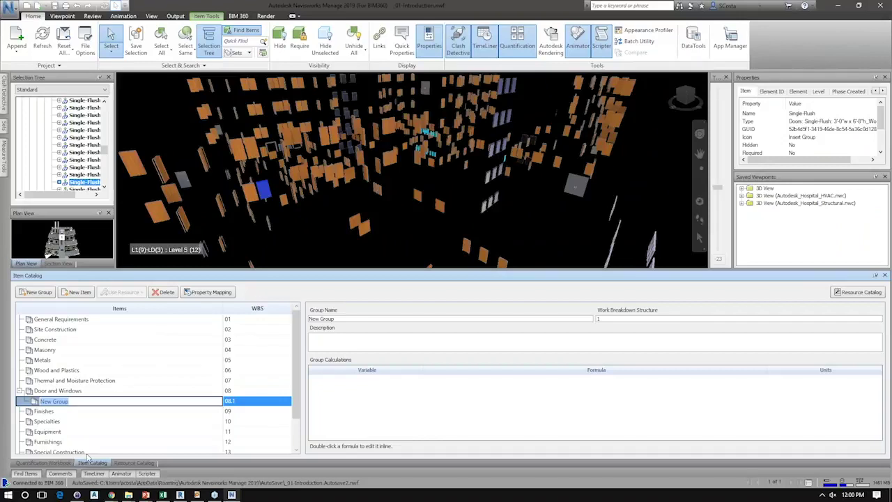
type("Single Flush")
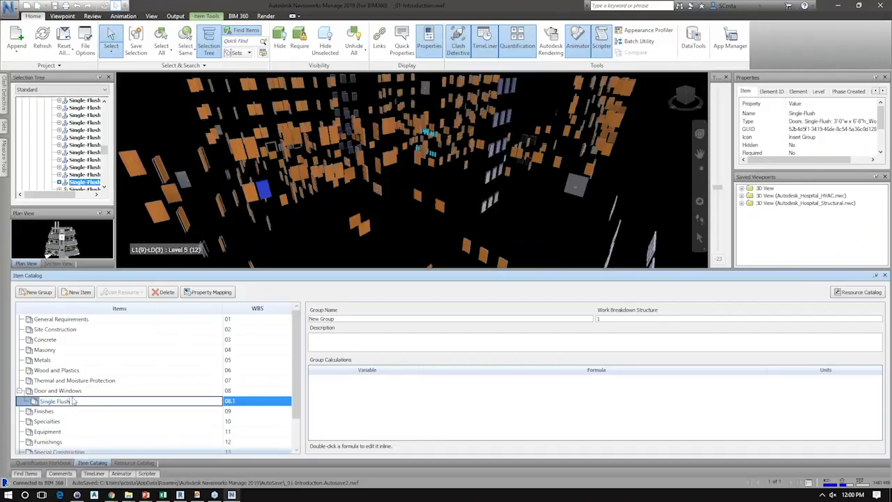
type(" Doors")
key("Return")
- Create an item under Single Flush Doors named from the selected door's Type value, without the Doors prefix: Single-Flush: 3'-0"w x 6'-8"h_Wood
right_click(74, 402)
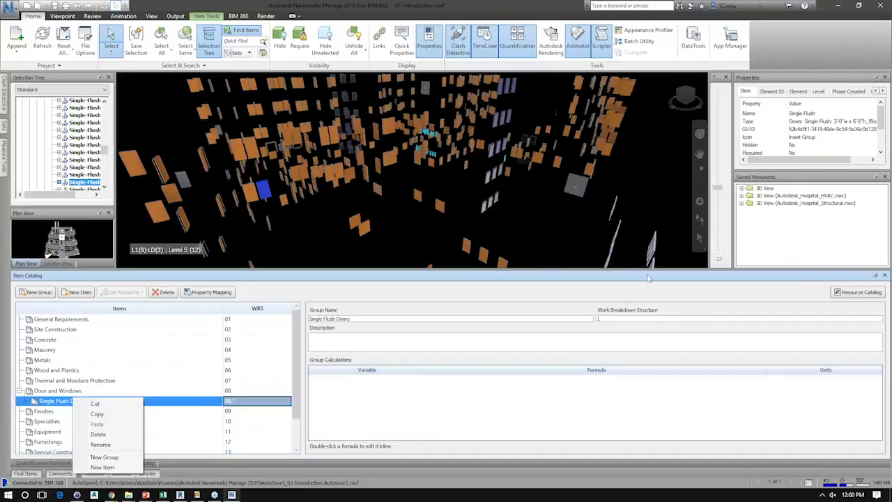
left_click(102, 467)
right_click(803, 125)
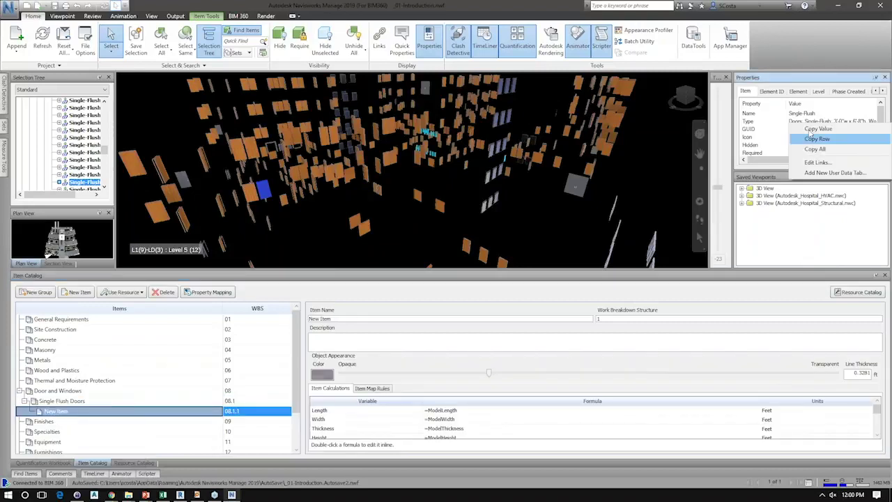
left_click(816, 129)
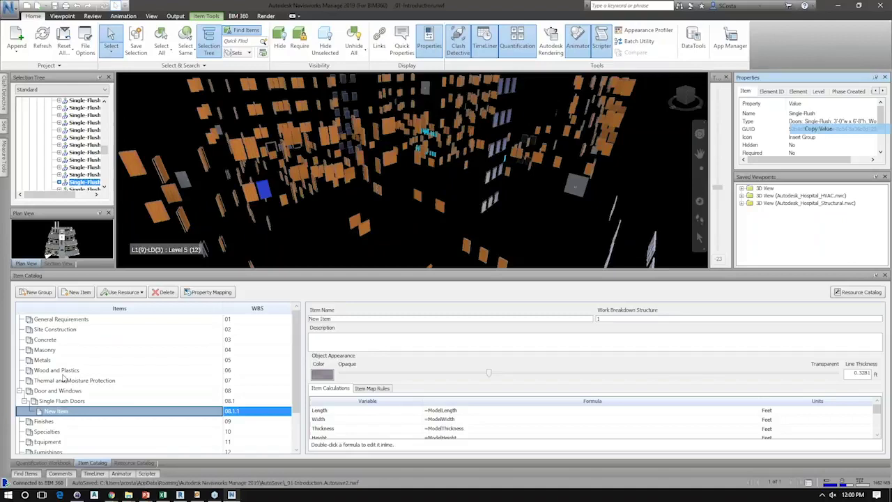
right_click(61, 412)
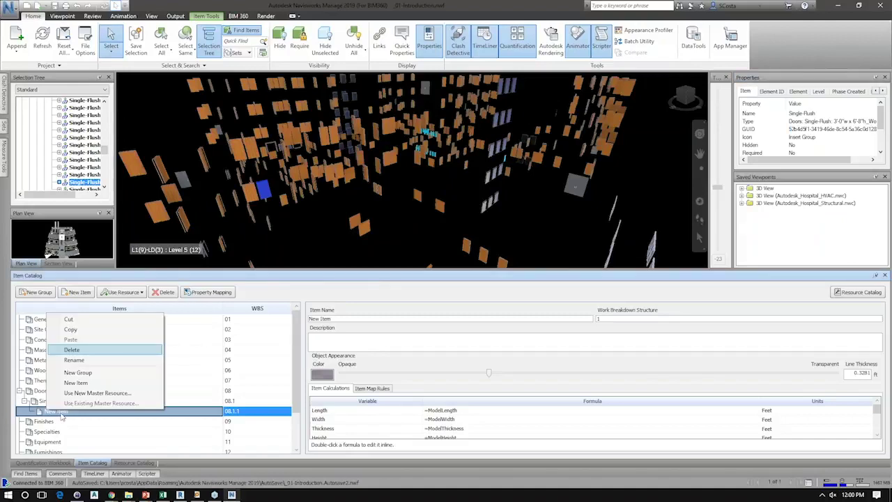
left_click(74, 360)
type("Doors: Single-Flush: 3'-0\"w x 6'-8\"h_Wood")
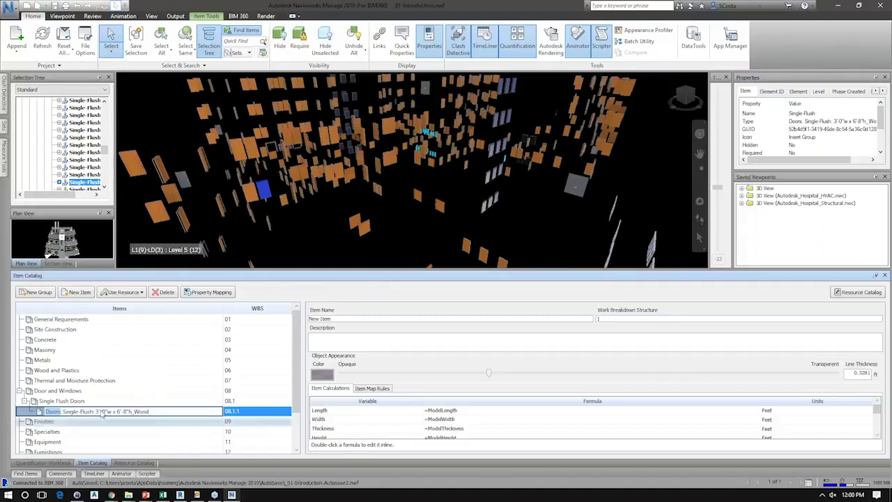
key("Delete")
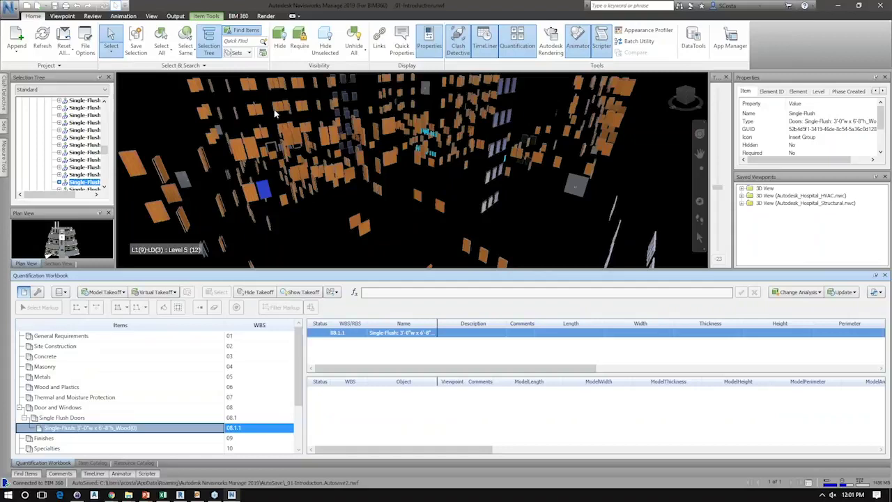
- Select all doors with the same name as the selected one and take them off to the Single-Flush: 3'-0"w x 6'-8"h_Wood item
left_click(185, 49)
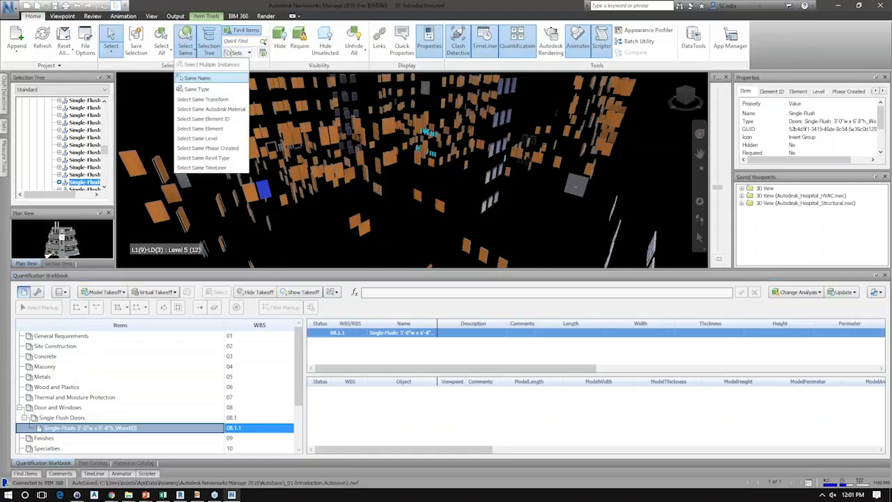
left_click(195, 79)
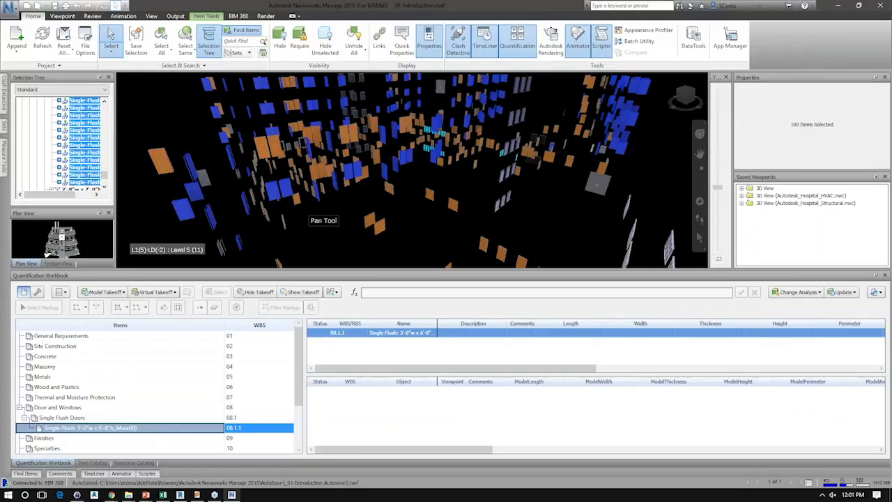
middle_click_drag(313, 212, 363, 219)
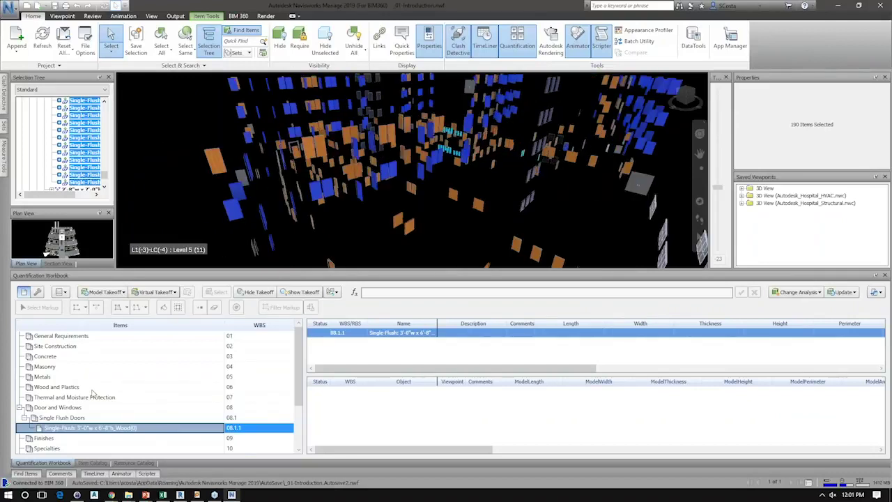
right_click(76, 427)
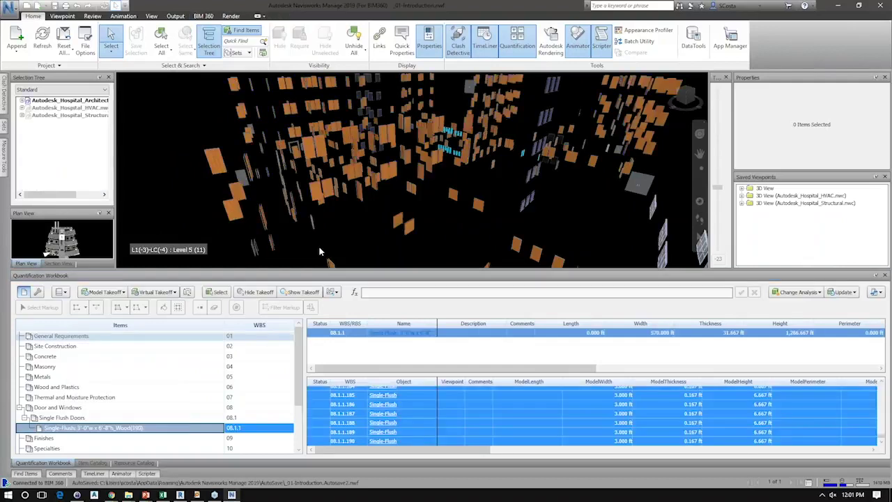
- Isolate the taken-off doors in the model with Show Takeoff and toggle Hide Takeoff to compare the displays
left_click(303, 291)
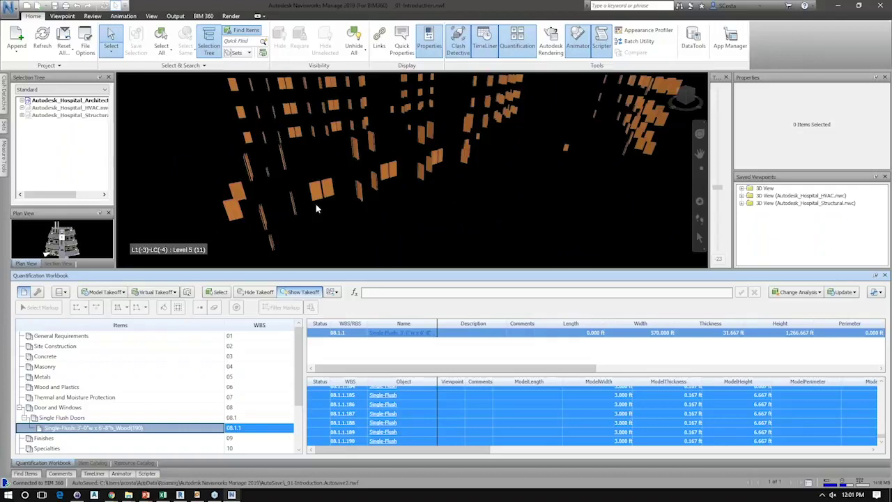
left_click(257, 292)
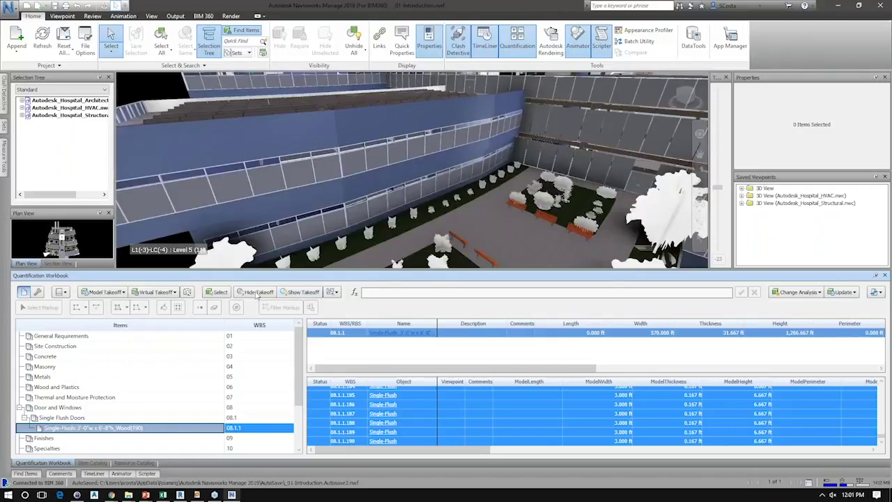
left_click(256, 292)
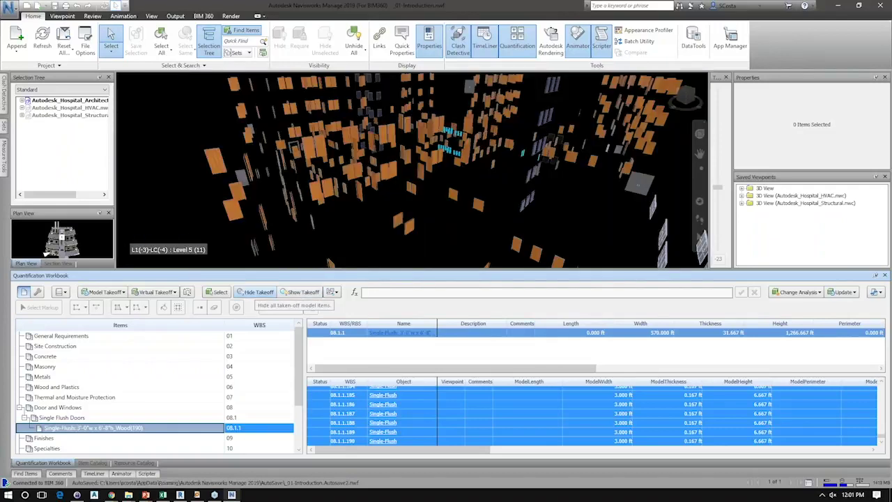
- Widen the takeoff quantity table in the Quantification Workbook and review the single-flush item's totals across to its count and primary quantity
middle_click_drag(362, 209, 349, 251, "shift")
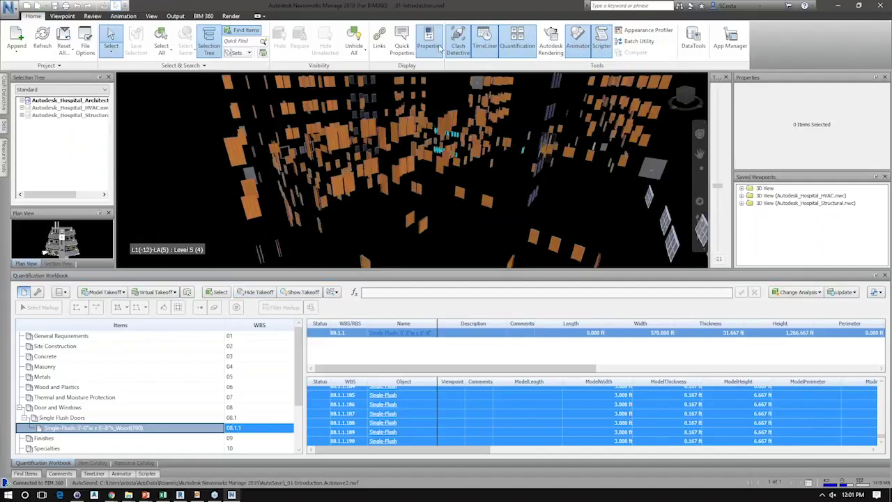
scroll(440, 48, "down", 1)
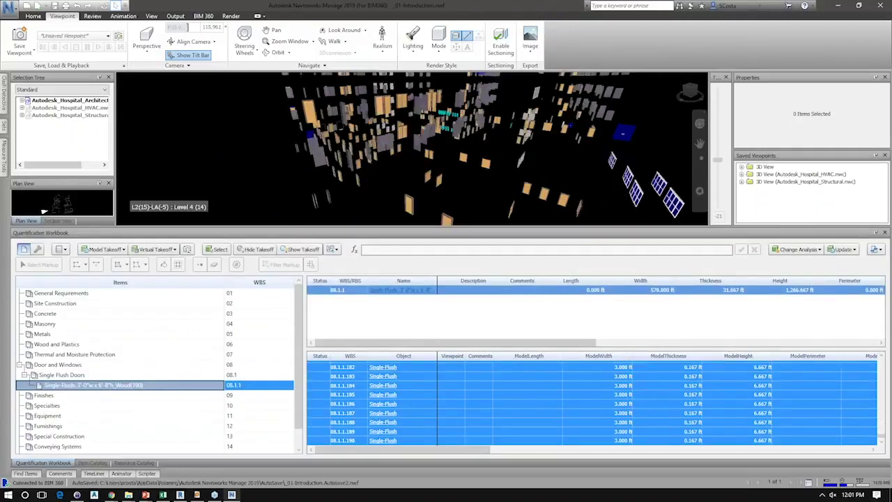
left_click_drag(304, 385, 206, 385)
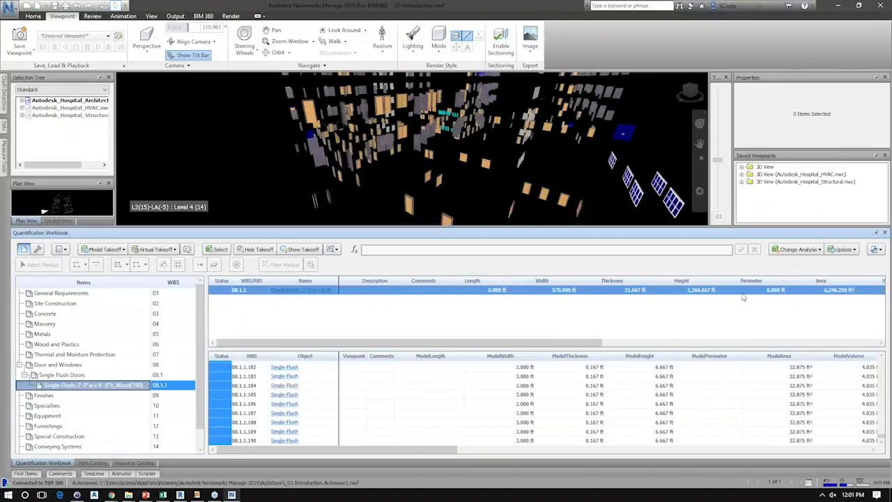
left_click(743, 342)
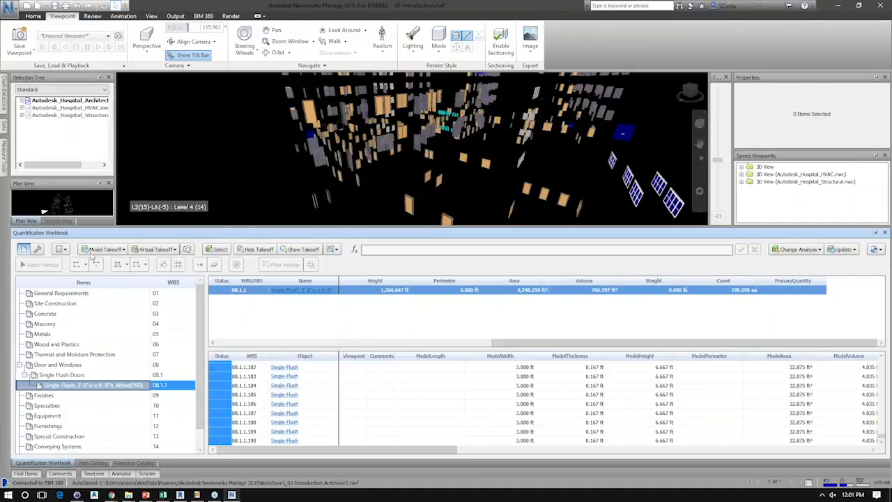
- Select the taken-off doors and set the object appearance color of the Single-Flush: 3'-0"w x 6'-8"h_Wood item to red
left_click(217, 249)
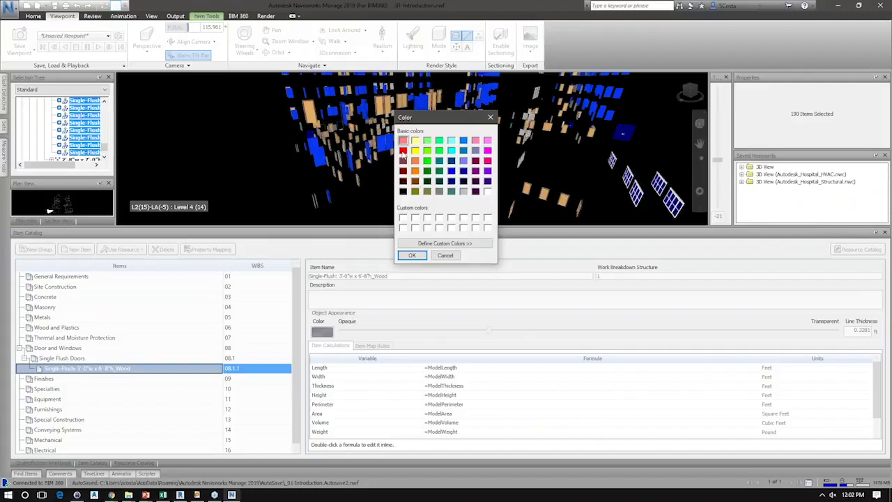
left_click(412, 256)
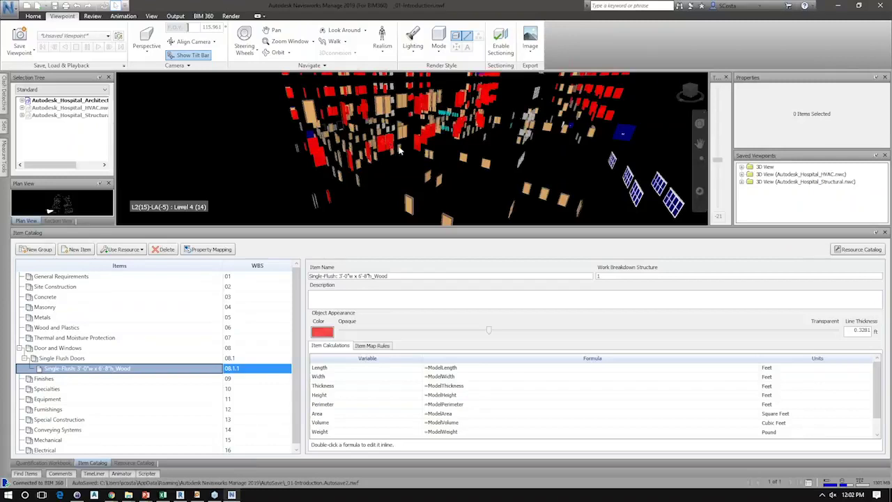
scroll(399, 150, "up", 2)
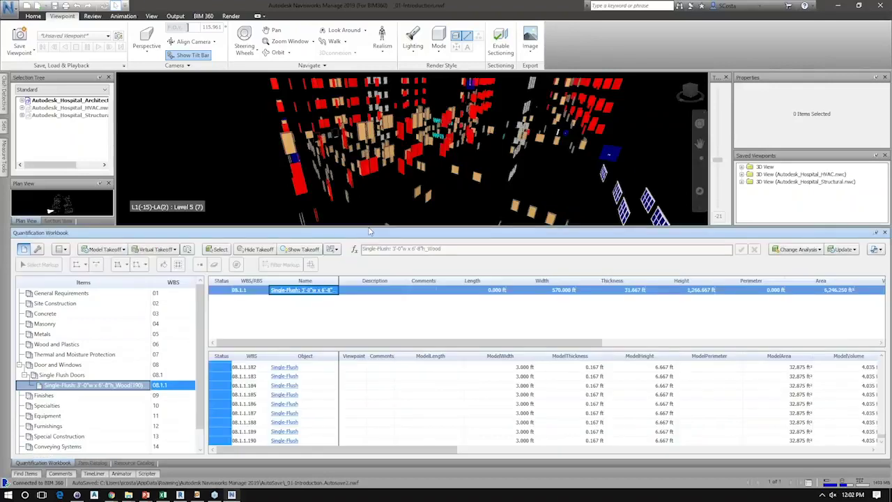
- Hide the taken-off doors and inspect the doors that still need a takeoff
left_click(255, 249)
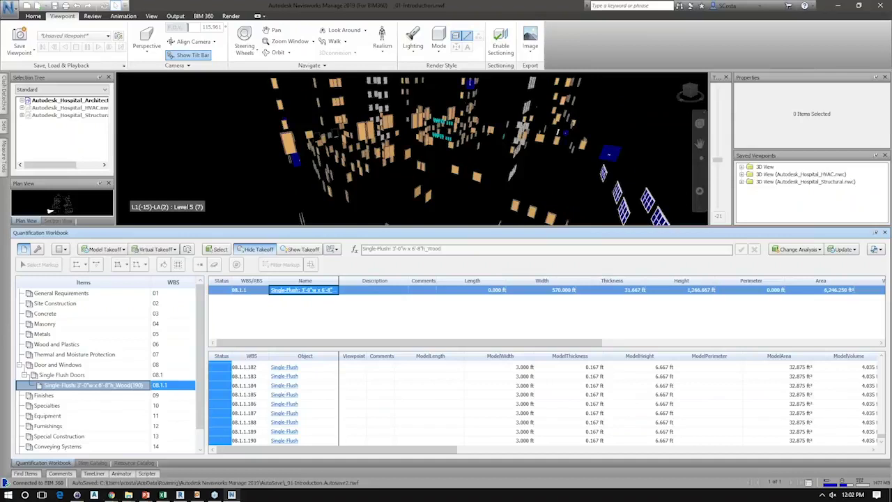
middle_click_drag(439, 188, 484, 189)
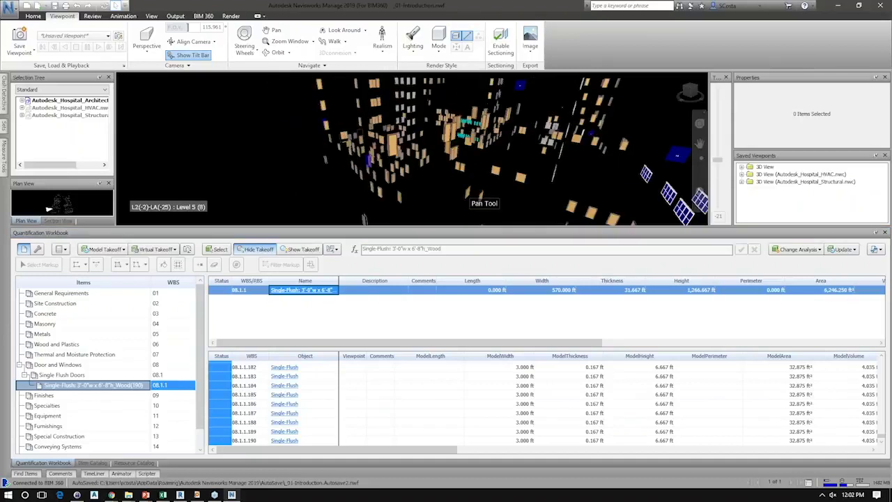
middle_click_drag(484, 195, 459, 200)
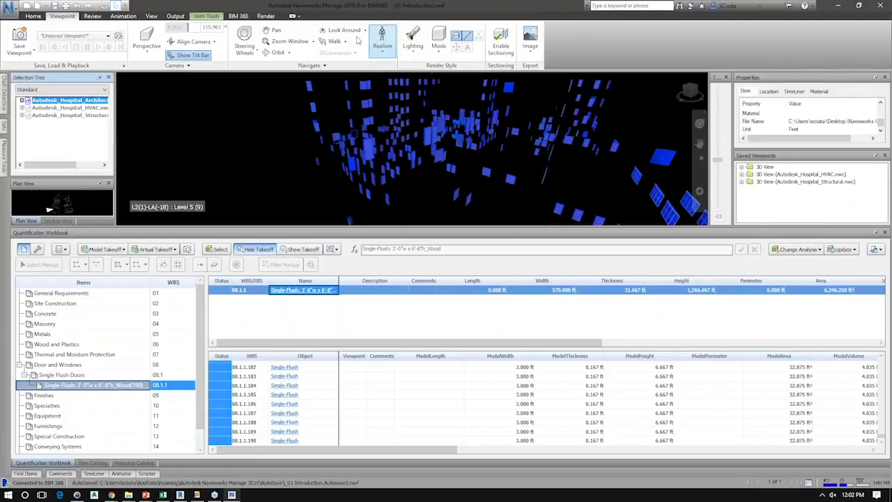
scroll(358, 40, "up", 1)
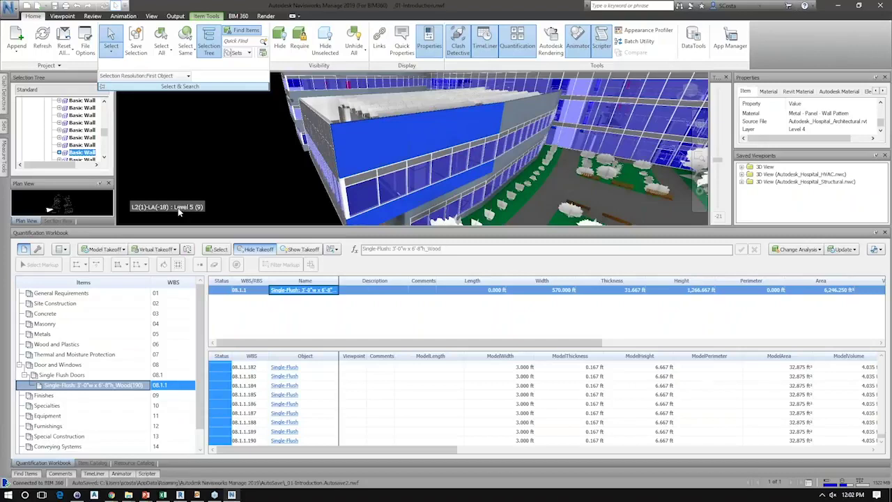
- Switch to the Sample Quantity Report workbook in Excel and review its groups pivot table and Groups Raw data
key("ctrl+a")
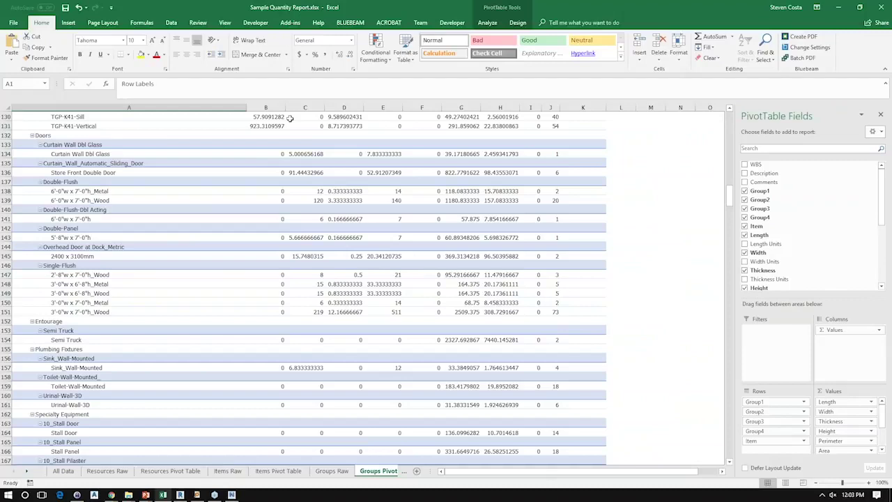
key("ctrl+Home")
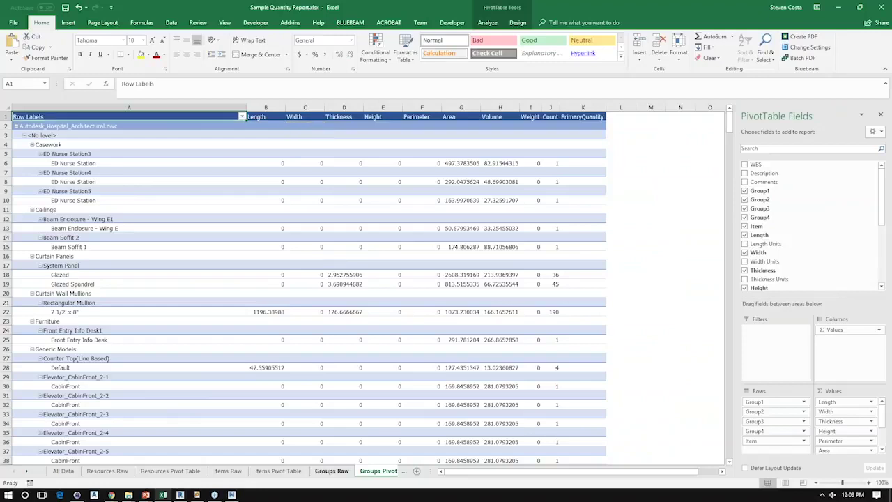
left_click(332, 471)
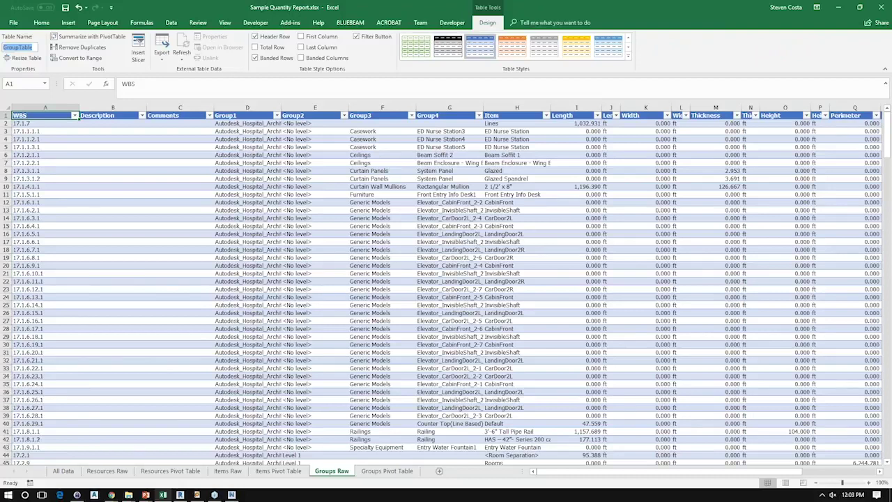
- Add a new sheet at the end of the workbook with a PivotTable of the groups data using Group1, Group2 and Group3 as rows
left_click(439, 471)
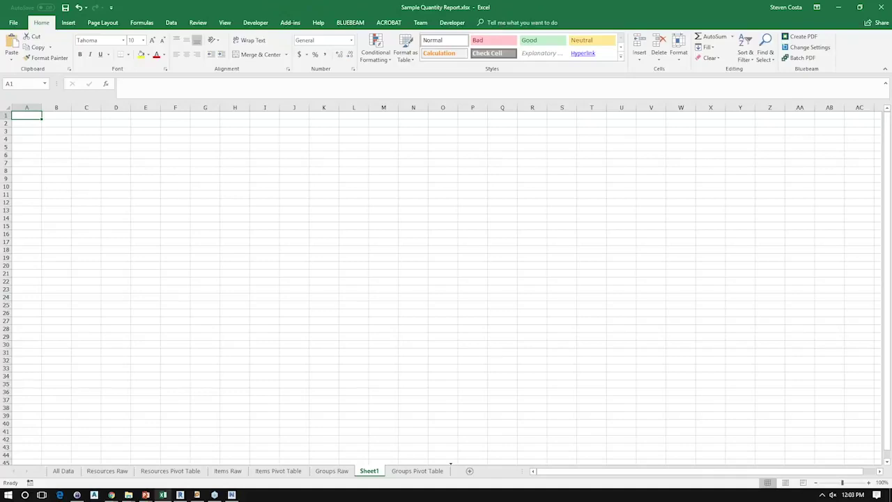
left_click_drag(449, 470, 450, 470)
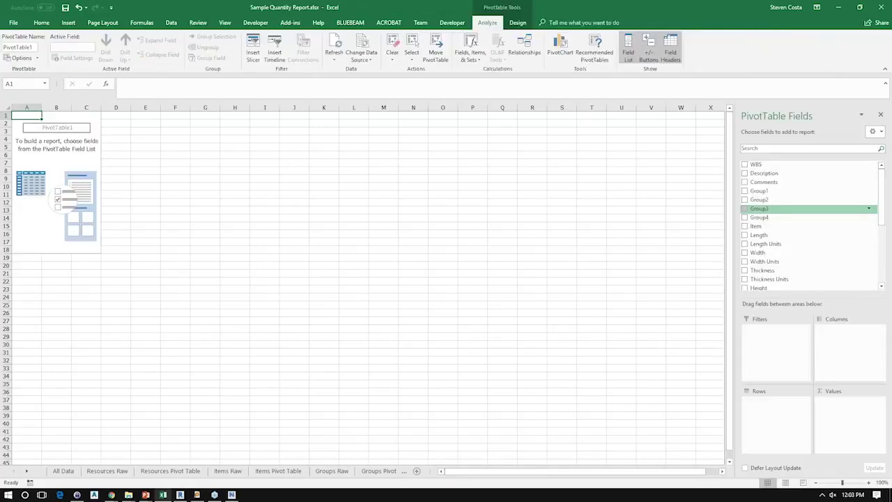
left_click(744, 190)
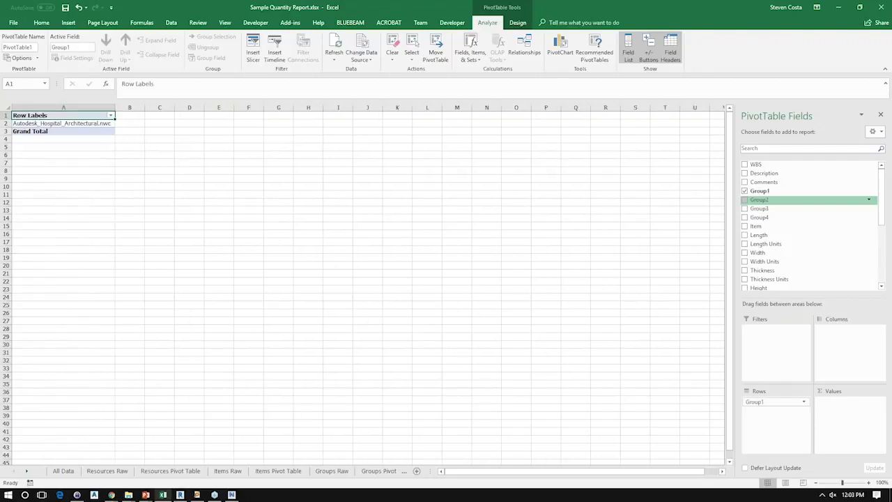
left_click(744, 199)
left_click(744, 208)
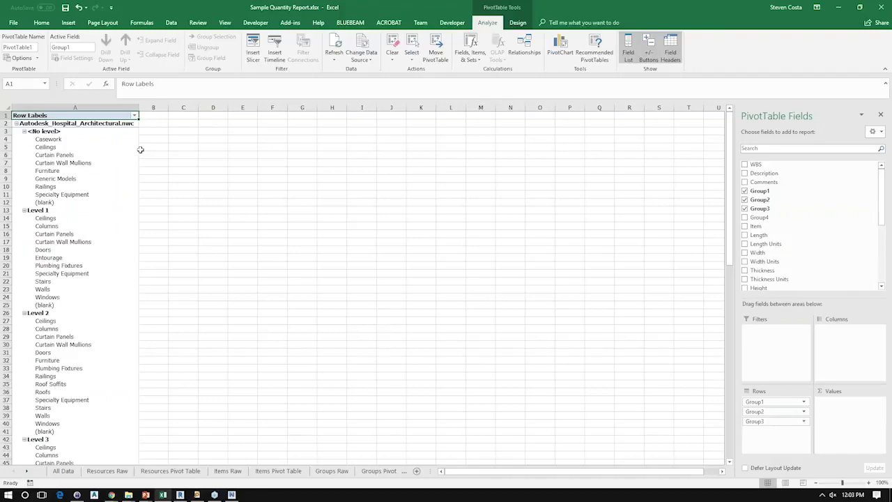
- Make Group3 the PivotTable's report filter set to Doors, and add Group4 as both rows and a count value
left_click_drag(767, 420, 773, 333)
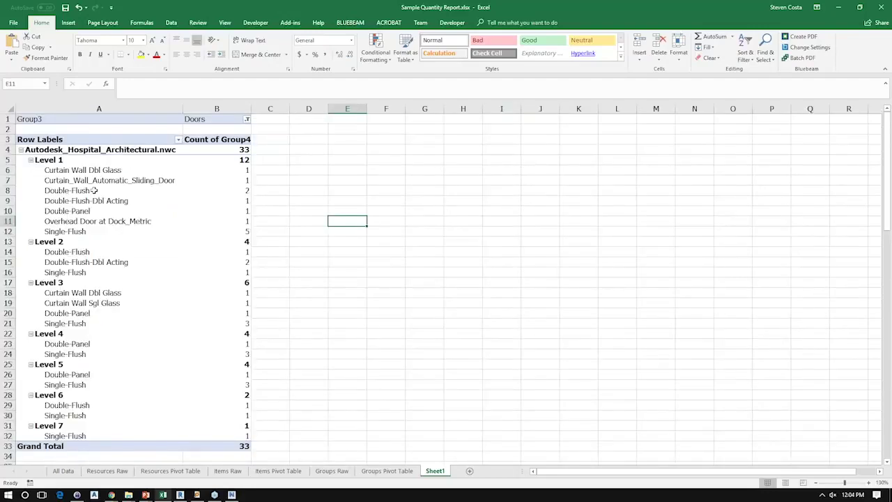
left_click(94, 190)
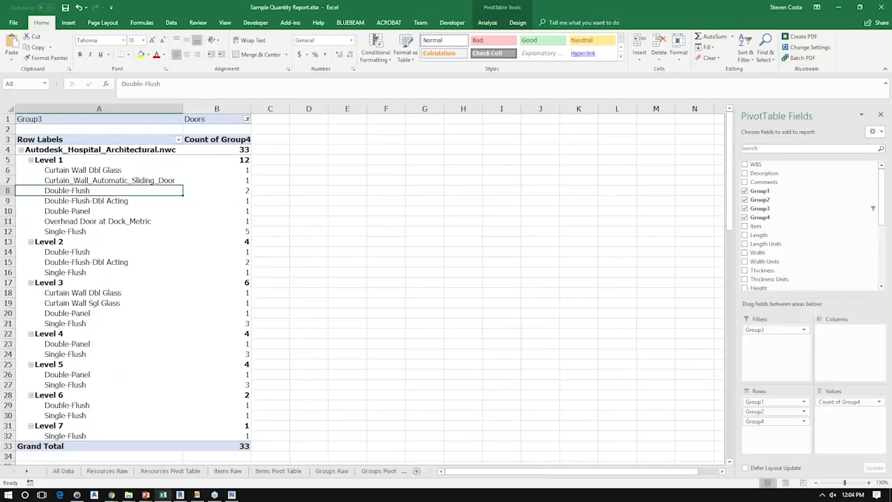
left_click(217, 231)
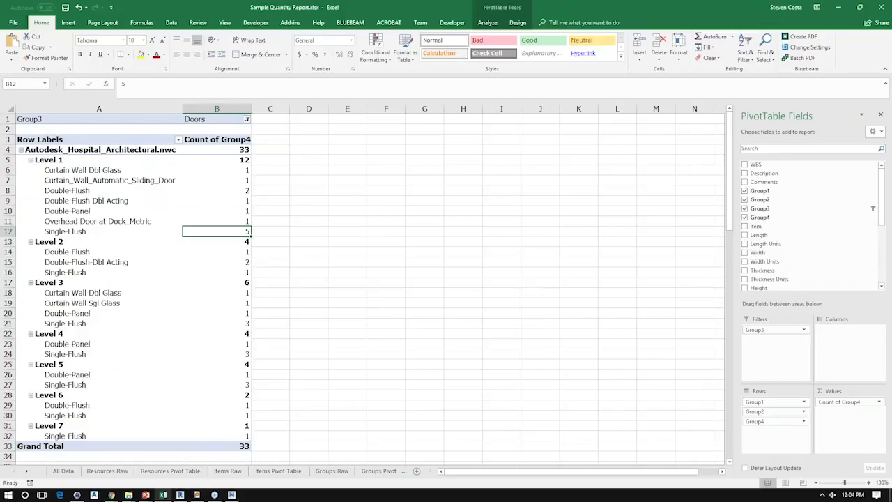
- Remove the Group2 level grouping from the PivotTable and add the Item field to break each door family down by size
left_click(745, 200)
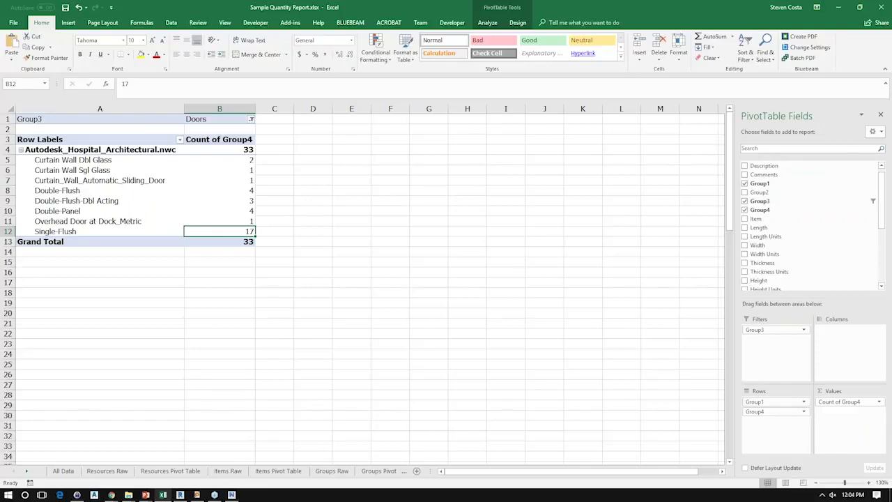
left_click_drag(99, 160, 99, 231)
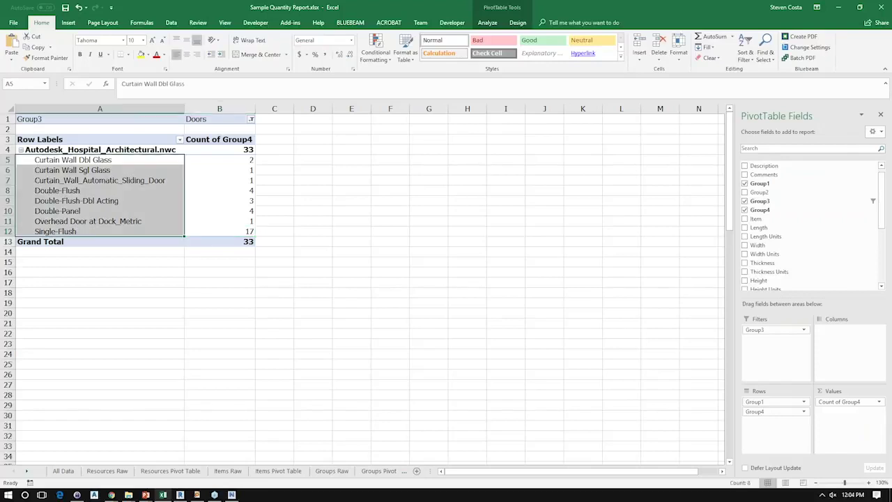
key("Down")
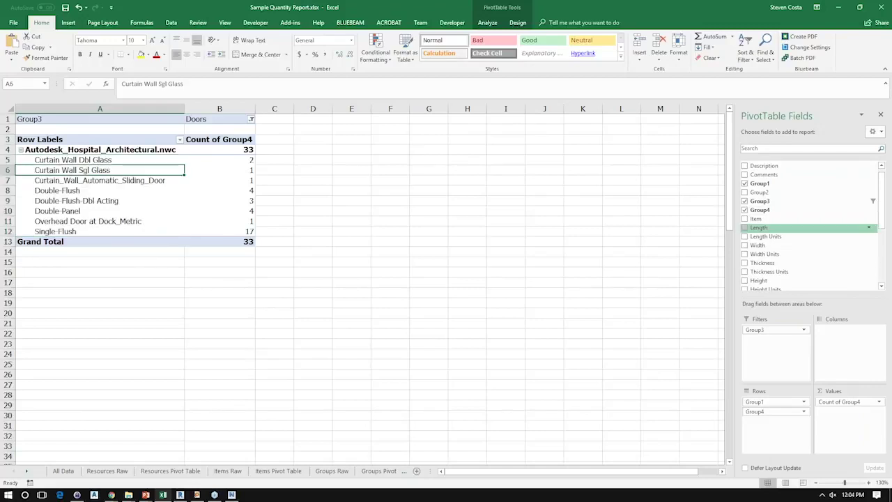
left_click(755, 218)
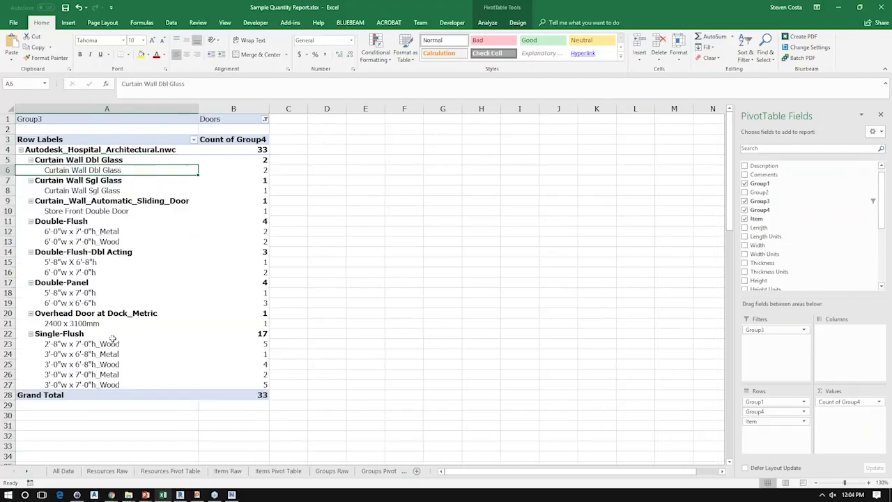